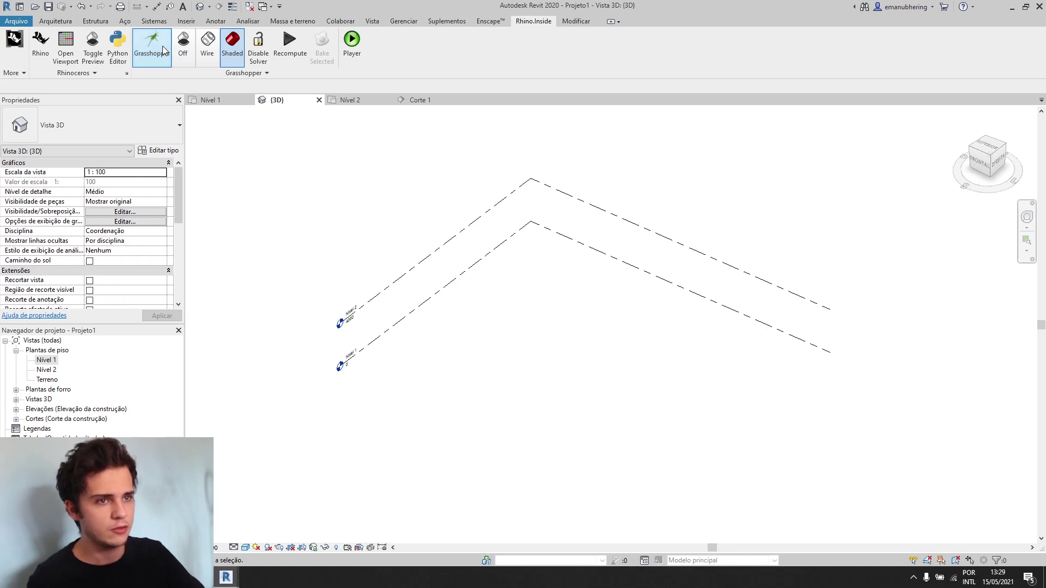
- Place the Grasshopper window on one half of the screen and open Rhino from Revit on the other half
{"action": "scroll", "coordinate": [356, 297], "scroll_direction": "down", "scroll_amount": 2}
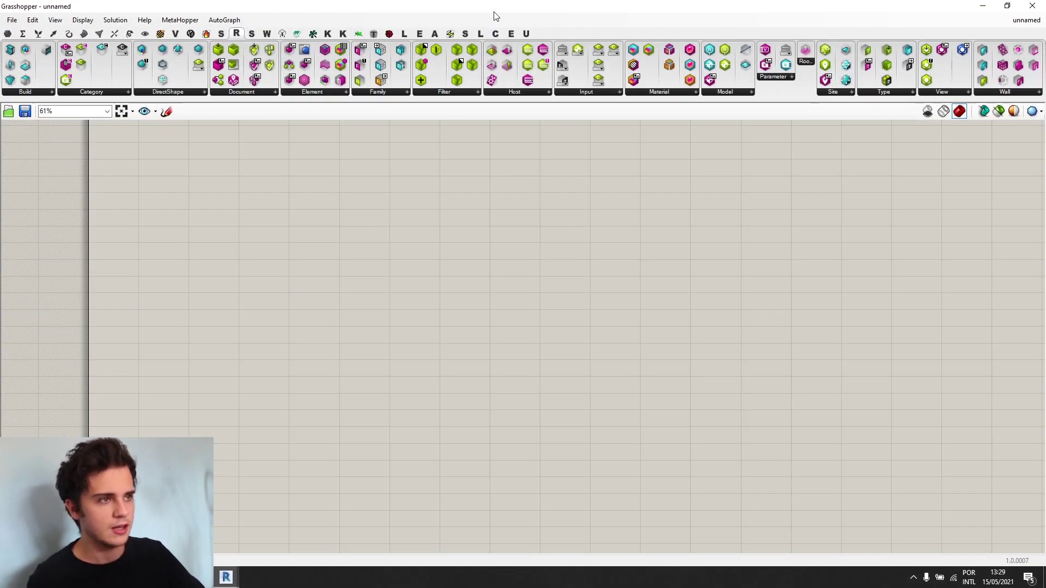
{"action": "key", "text": "super+Right"}
{"action": "left_click", "coordinate": [238, 248]}
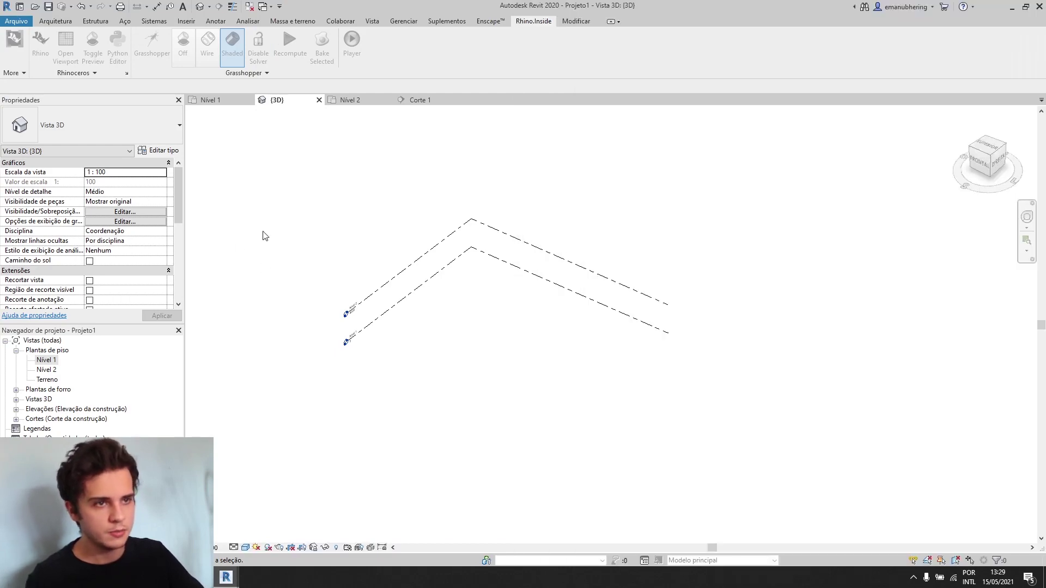
{"action": "left_click", "coordinate": [49, 44]}
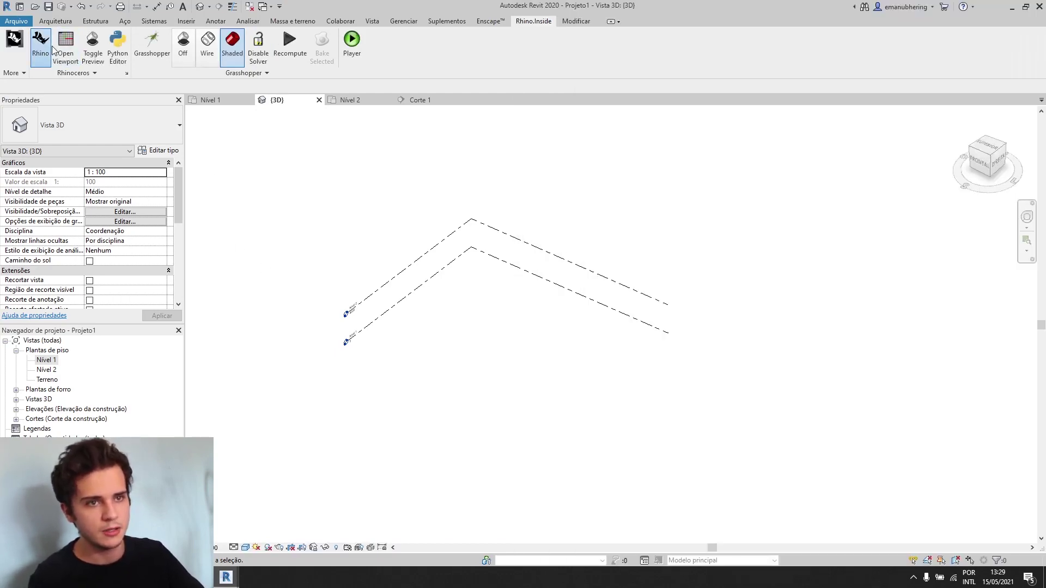
{"action": "double_click", "coordinate": [509, 9]}
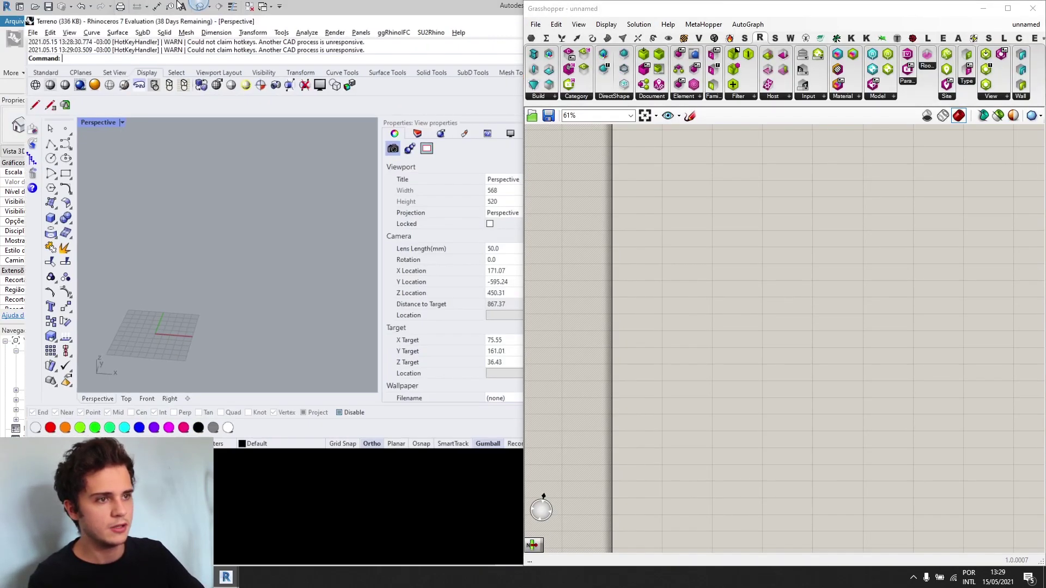
- Import the TerrenoParaRhino DWG into Rhino with Meters as model units and Millimeters as layout units
{"action": "scroll", "coordinate": [311, 389], "scroll_direction": "up", "scroll_amount": 6}
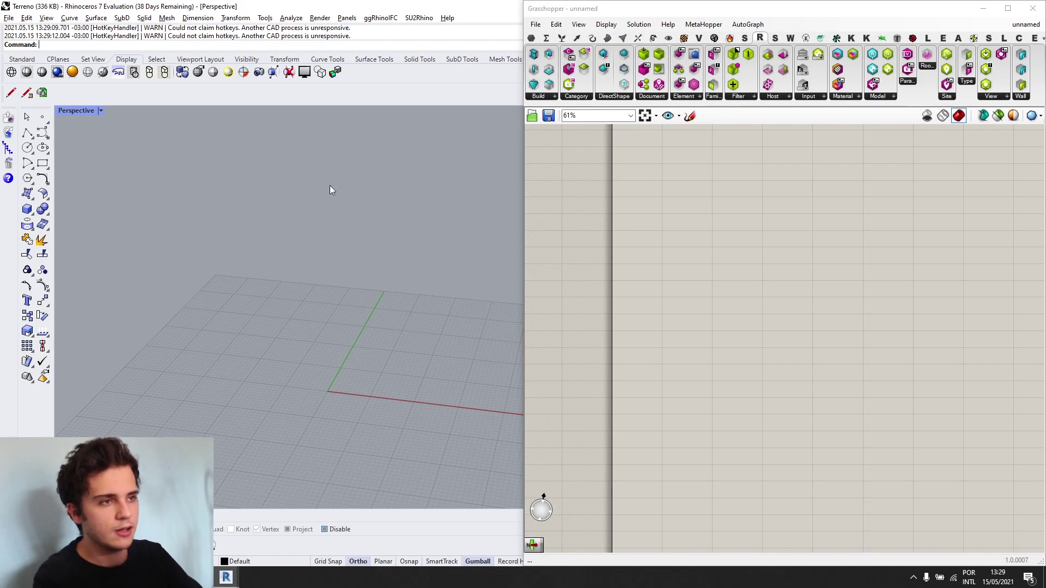
{"action": "scroll", "coordinate": [392, 243], "scroll_direction": "down", "scroll_amount": 5}
{"action": "right_click_drag", "start_coordinate": [392, 241], "coordinate": [368, 315]}
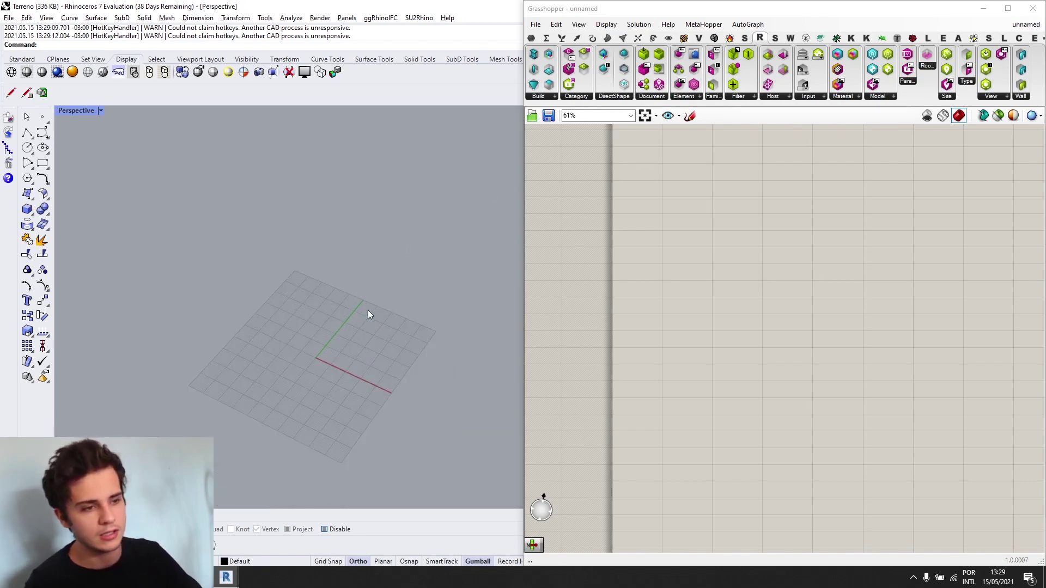
{"action": "scroll", "coordinate": [368, 315], "scroll_direction": "up", "scroll_amount": 3}
{"action": "left_click", "coordinate": [10, 18]}
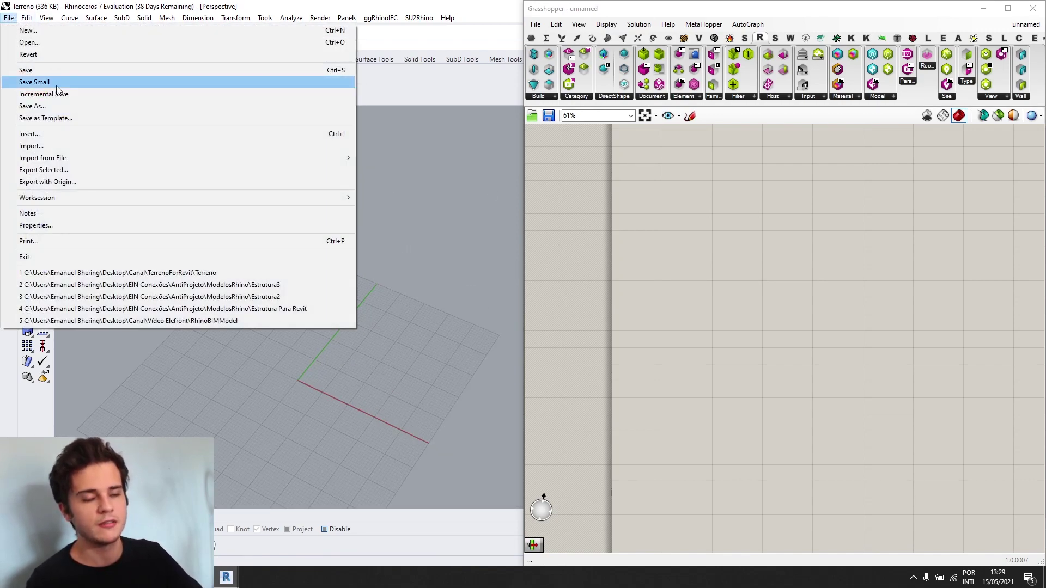
{"action": "left_click", "coordinate": [65, 146]}
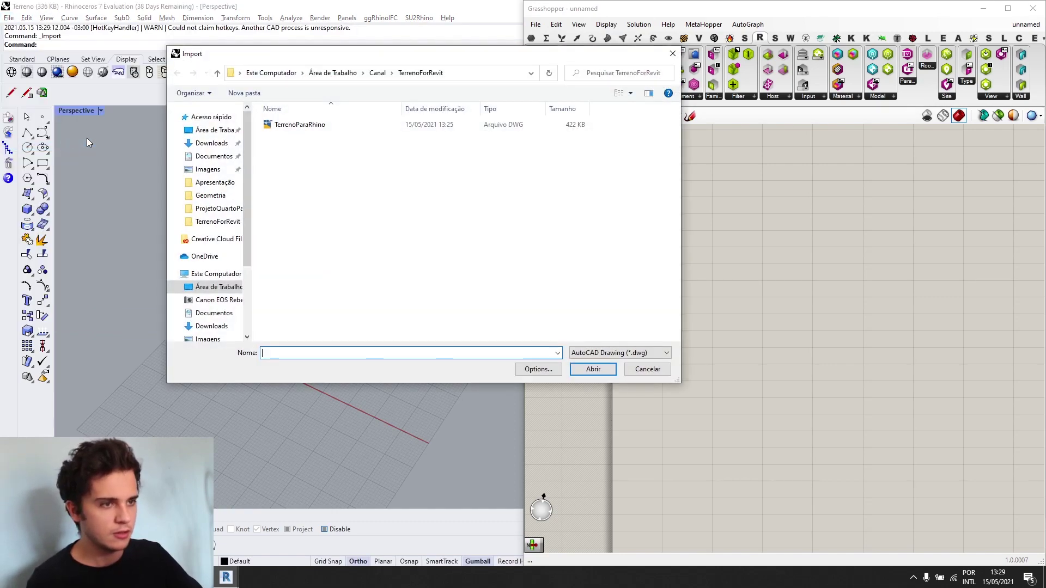
{"action": "left_click", "coordinate": [323, 125]}
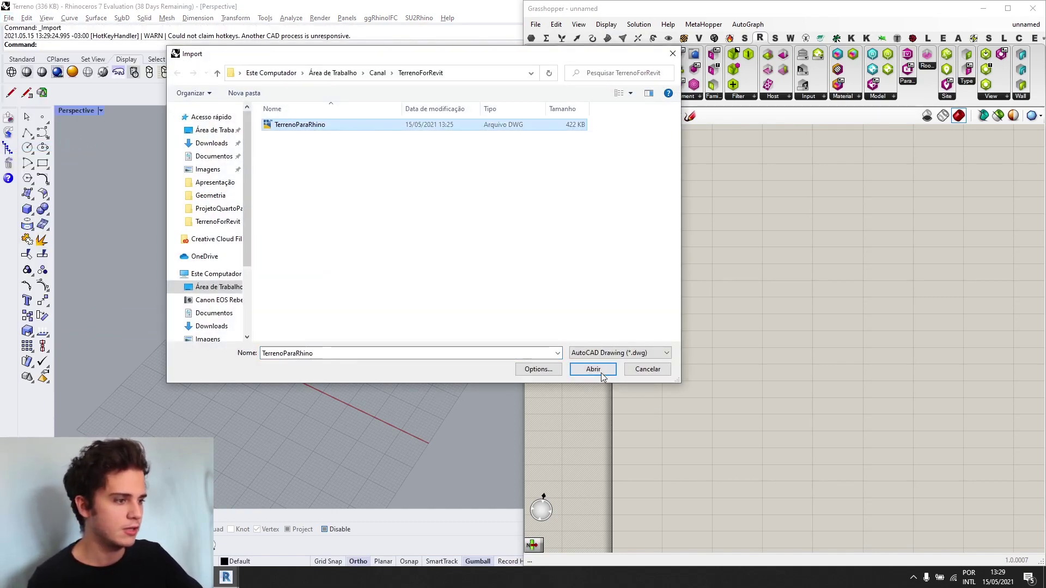
{"action": "left_click", "coordinate": [593, 369]}
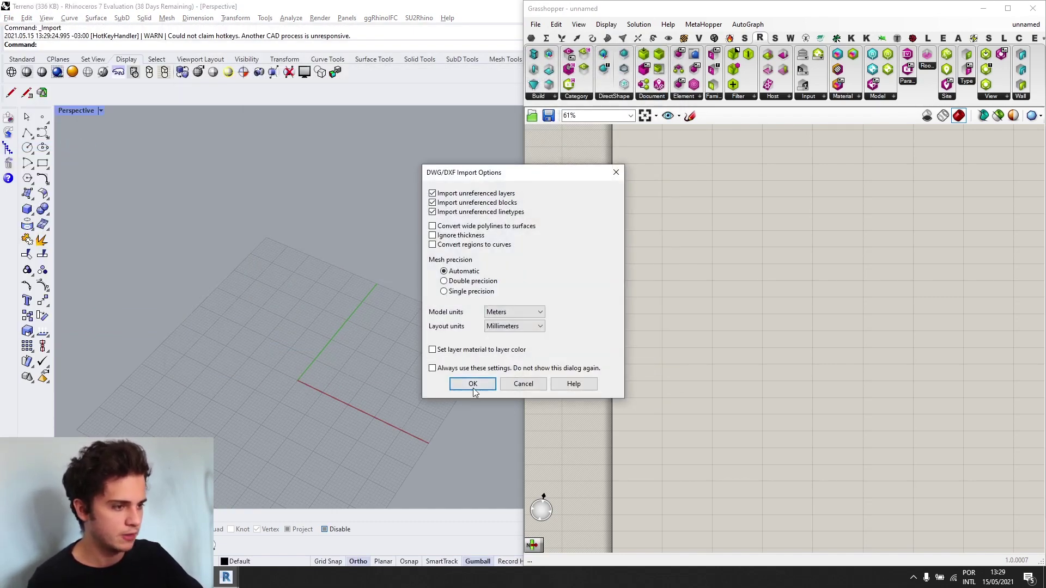
{"action": "left_click", "coordinate": [473, 384]}
- Examine the imported contour lines up close, selecting individual curves to check whether they are split into segments
{"action": "right_click_drag", "start_coordinate": [425, 411], "coordinate": [208, 205]}
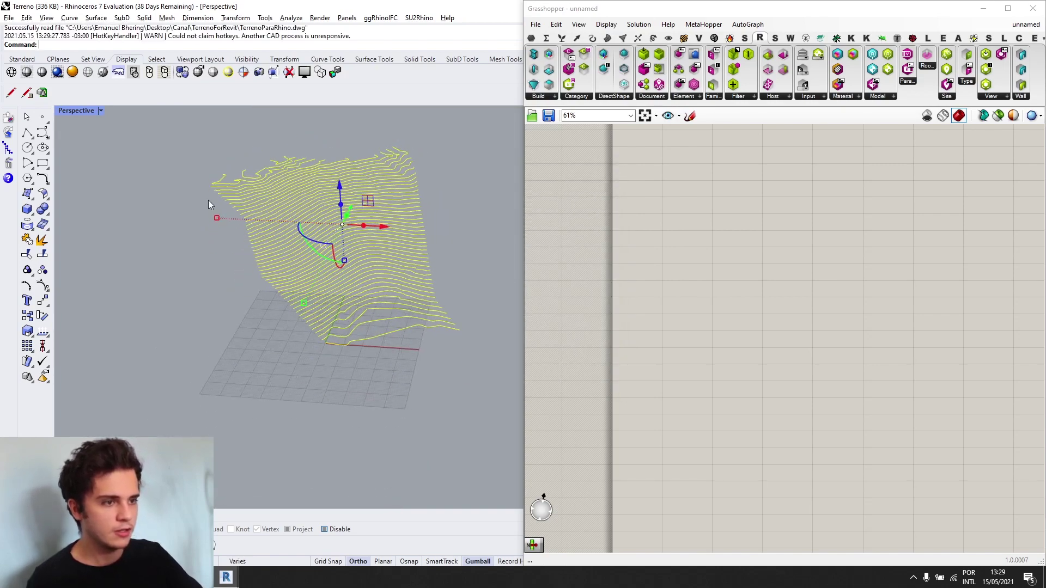
{"action": "scroll", "coordinate": [315, 233], "scroll_direction": "up", "scroll_amount": 3}
{"action": "left_click", "coordinate": [136, 343]}
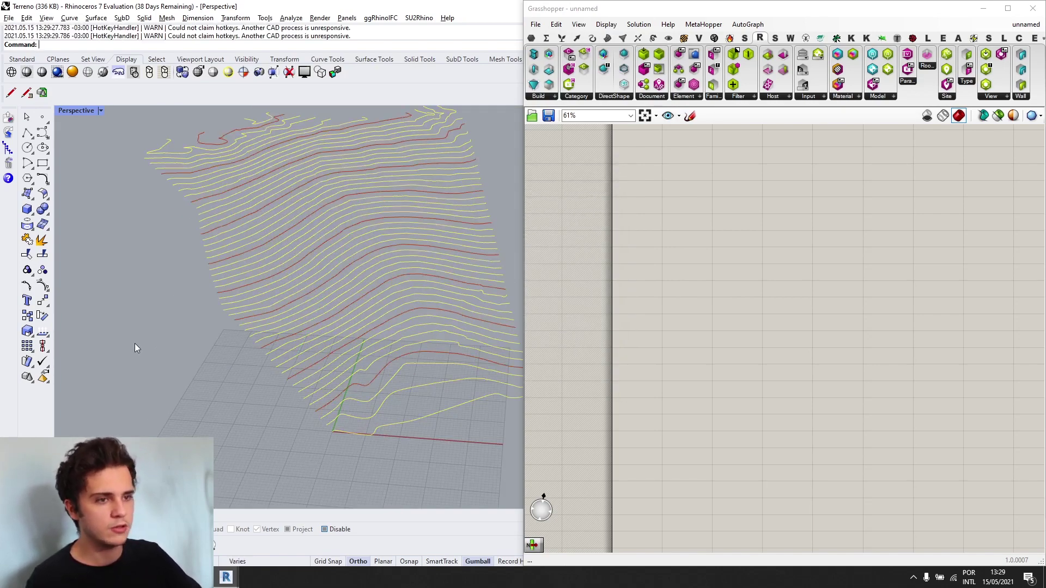
{"action": "scroll", "coordinate": [181, 303], "scroll_direction": "down", "scroll_amount": 4}
{"action": "scroll", "coordinate": [354, 270], "scroll_direction": "up", "scroll_amount": 8}
{"action": "scroll", "coordinate": [374, 280], "scroll_direction": "down", "scroll_amount": 2}
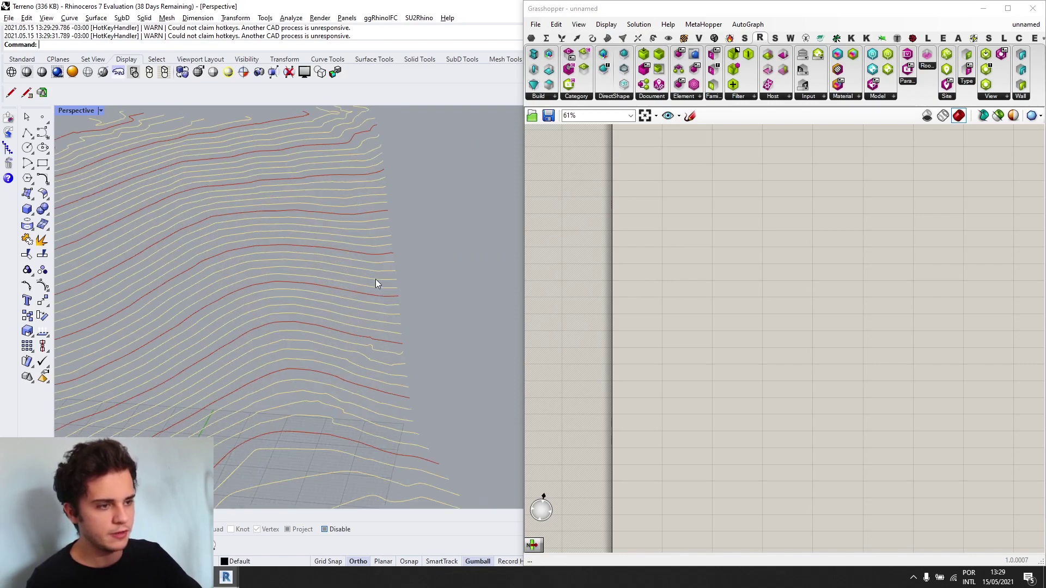
{"action": "scroll", "coordinate": [377, 282], "scroll_direction": "up", "scroll_amount": 3}
{"action": "left_click", "coordinate": [377, 280]}
{"action": "scroll", "coordinate": [362, 270], "scroll_direction": "up", "scroll_amount": 5}
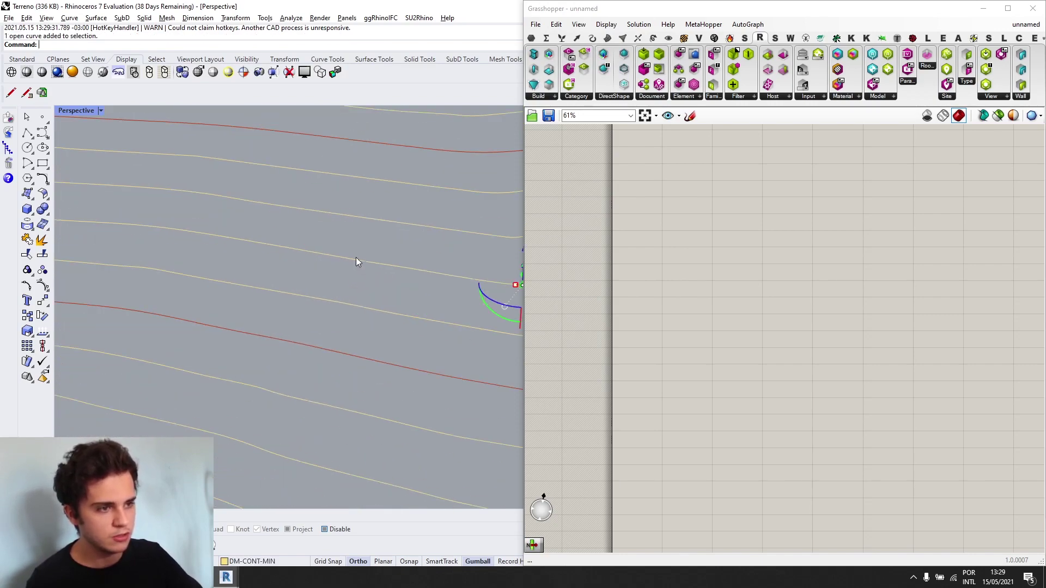
{"action": "left_click", "coordinate": [356, 261]}
{"action": "left_click", "coordinate": [393, 282]}
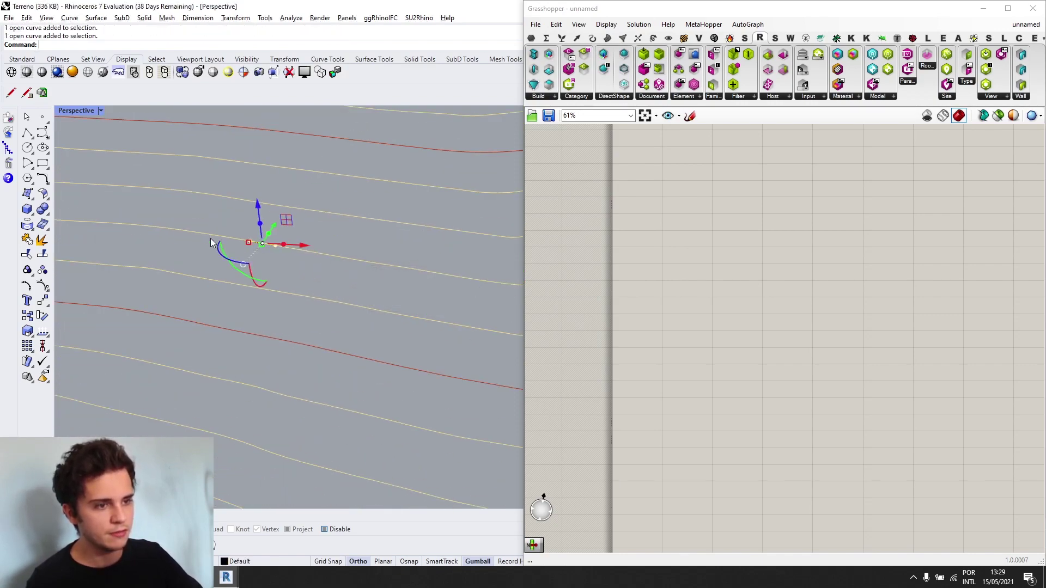
{"action": "scroll", "coordinate": [453, 257], "scroll_direction": "down", "scroll_amount": 10}
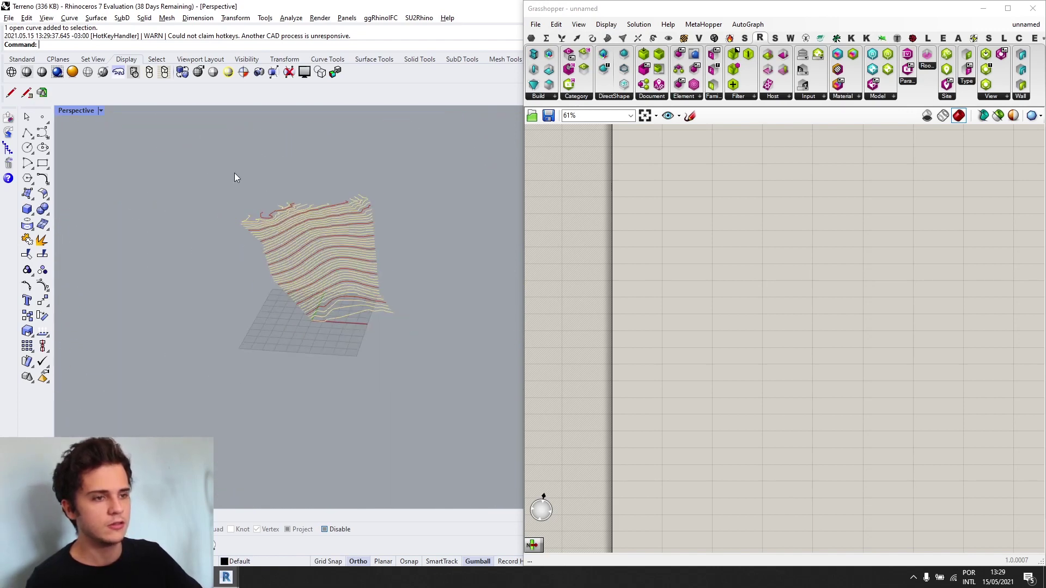
- Join all the imported contour segments into continuous curves
{"action": "left_click_drag", "start_coordinate": [235, 178], "coordinate": [438, 324]}
{"action": "type", "text": "Join"}
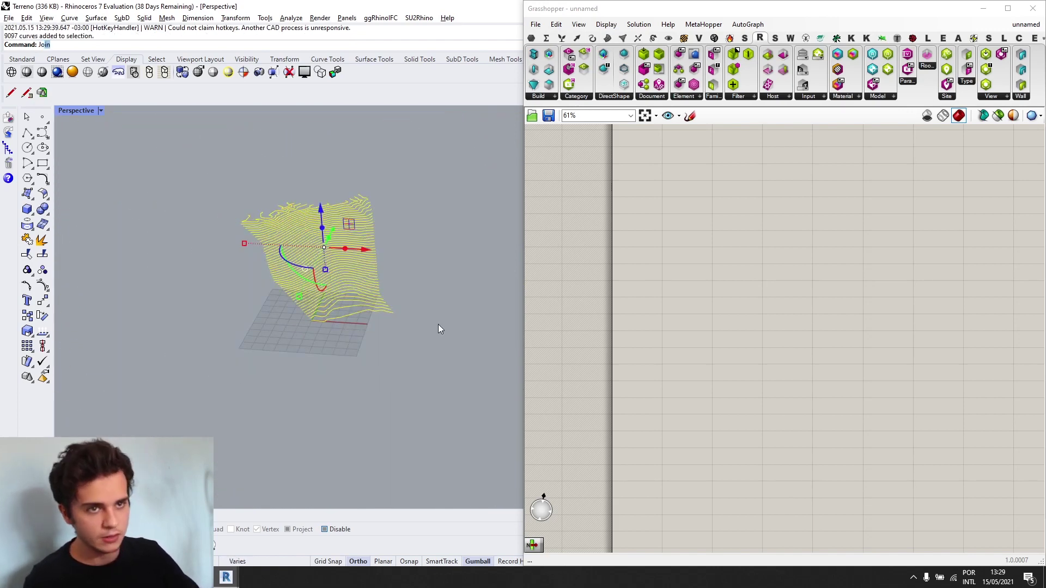
{"action": "key", "text": "Return"}
- Check several joined contours by selecting them one at a time, and inspect the terrain's far edge
{"action": "scroll", "coordinate": [416, 312], "scroll_direction": "up", "scroll_amount": 2}
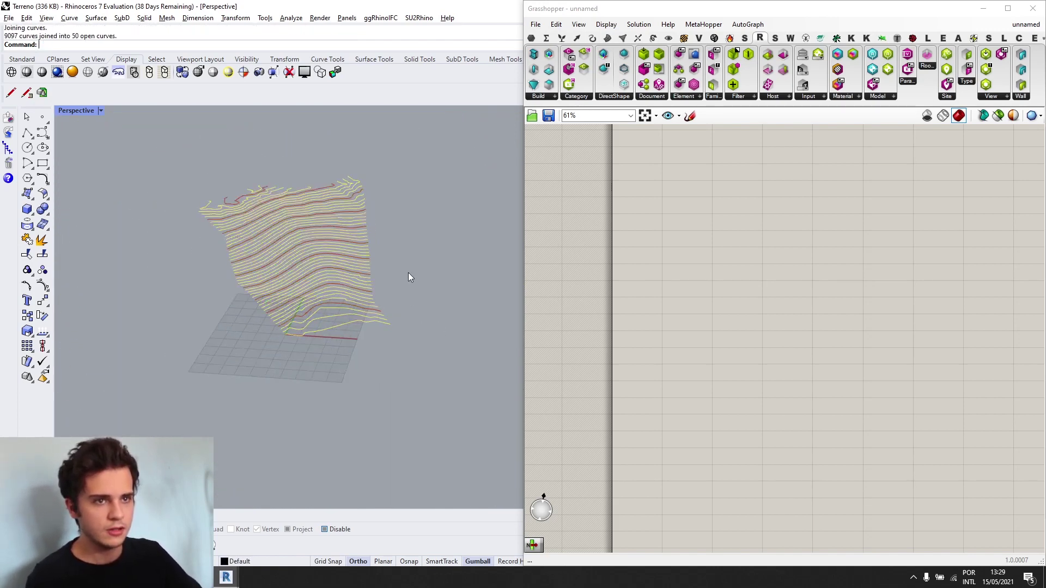
{"action": "scroll", "coordinate": [351, 295], "scroll_direction": "up", "scroll_amount": 2}
{"action": "left_click", "coordinate": [351, 354]}
{"action": "scroll", "coordinate": [344, 347], "scroll_direction": "up", "scroll_amount": 3}
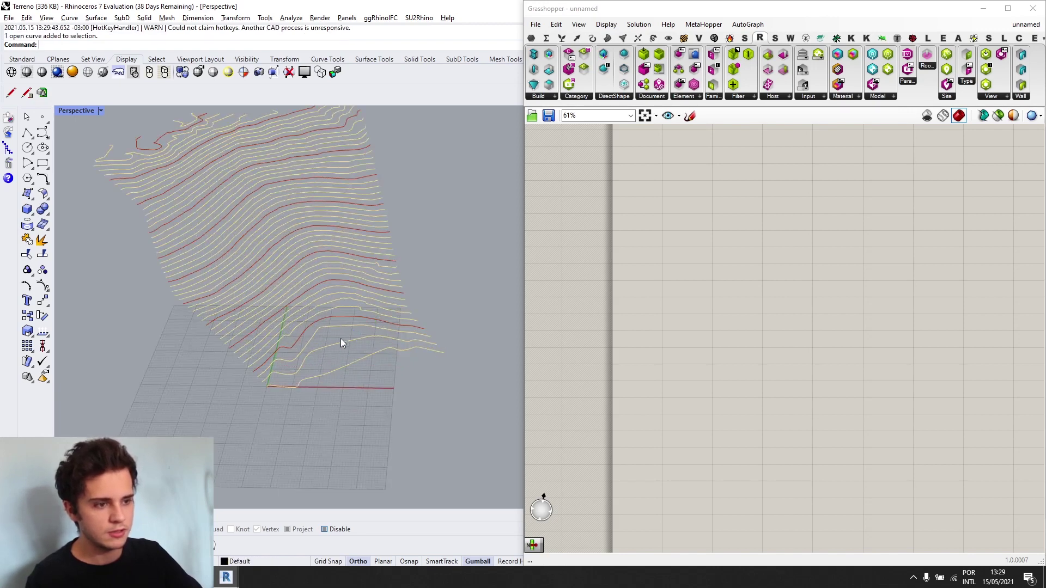
{"action": "left_click", "coordinate": [342, 343]}
{"action": "left_click", "coordinate": [339, 308]}
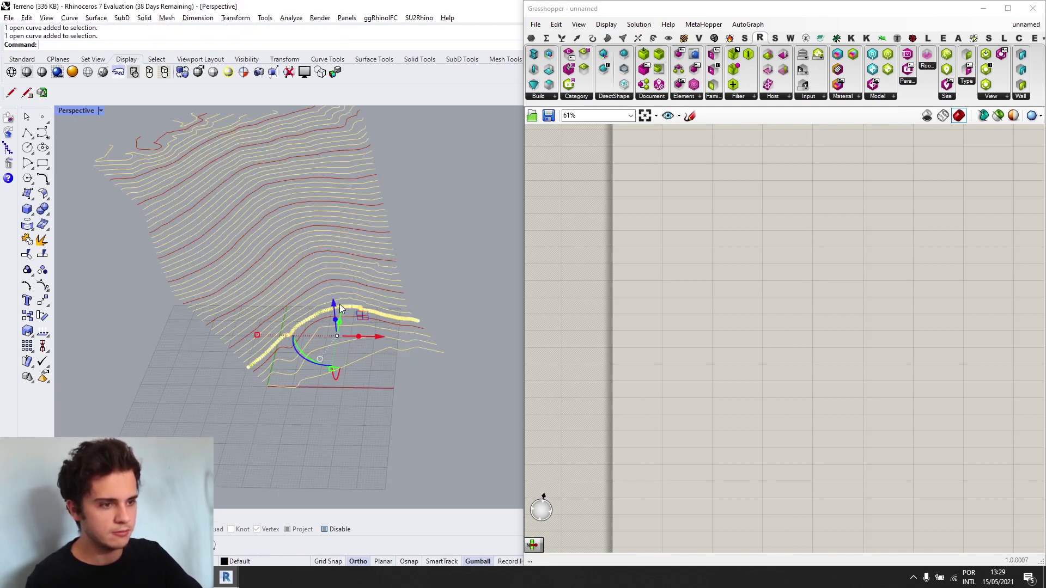
{"action": "left_click", "coordinate": [346, 292]}
{"action": "left_click", "coordinate": [456, 269]}
{"action": "scroll", "coordinate": [457, 269], "scroll_direction": "down", "scroll_amount": 4}
{"action": "mouse_move", "coordinate": [456, 270]}
{"action": "right_mouse_down"}
{"action": "mouse_move", "coordinate": [386, 278]}
{"action": "mouse_move", "coordinate": [441, 269]}
{"action": "right_mouse_up"}
{"action": "scroll", "coordinate": [339, 173], "scroll_direction": "up", "scroll_amount": 5}
{"action": "right_click_drag", "start_coordinate": [339, 174], "coordinate": [261, 227]}
{"action": "scroll", "coordinate": [262, 227], "scroll_direction": "down", "scroll_amount": 7}
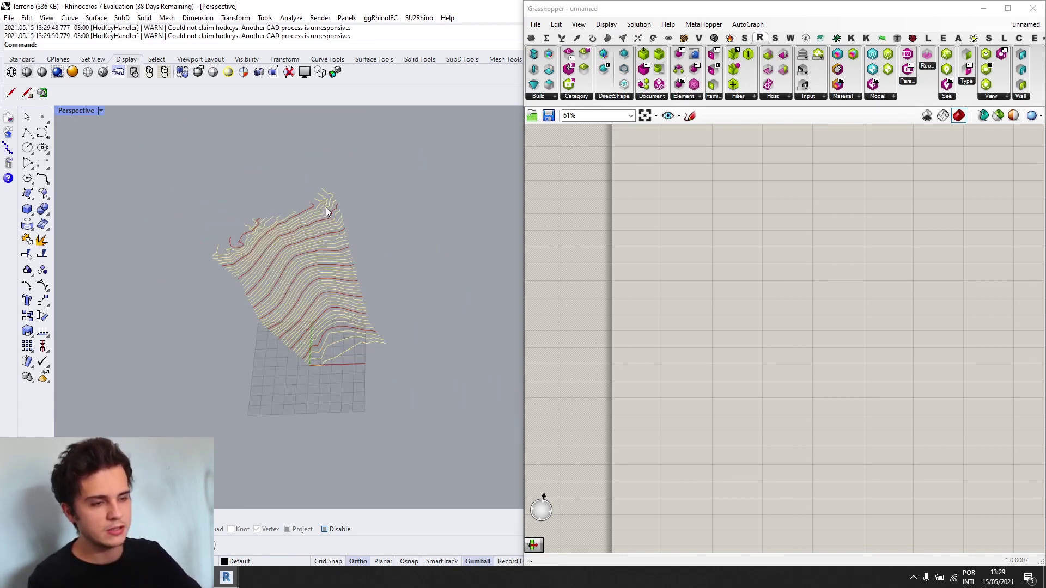
- Add a Curve parameter to the Grasshopper canvas and reference all the terrain contours in it as multiple curves
{"action": "left_click_drag", "start_coordinate": [211, 127], "coordinate": [408, 397]}
{"action": "double_click", "coordinate": [737, 265]}
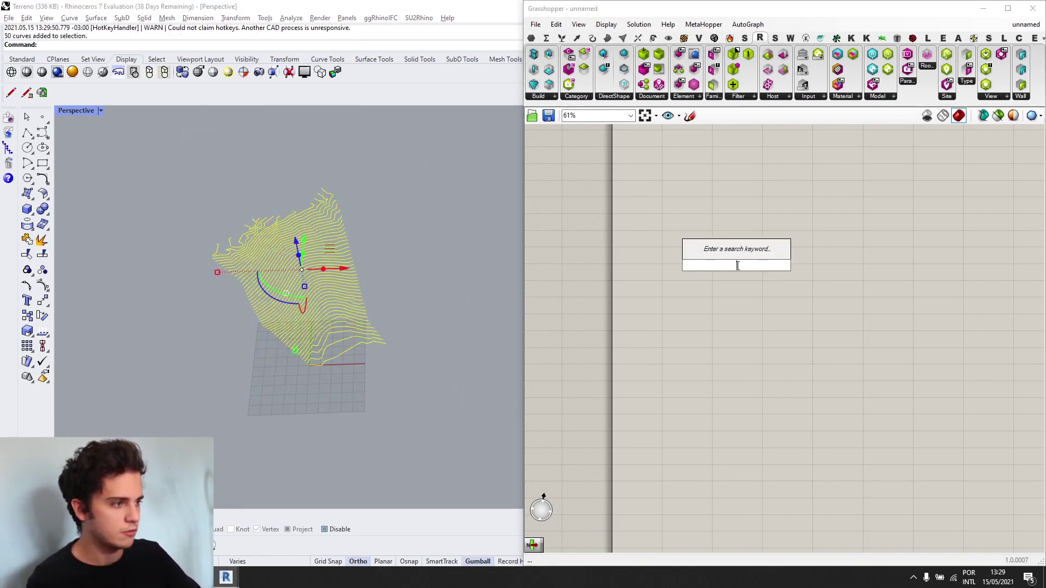
{"action": "type", "text": "crv"}
{"action": "key", "text": "Return"}
{"action": "scroll", "coordinate": [739, 266], "scroll_direction": "up", "scroll_amount": 3}
{"action": "right_click", "coordinate": [738, 266]}
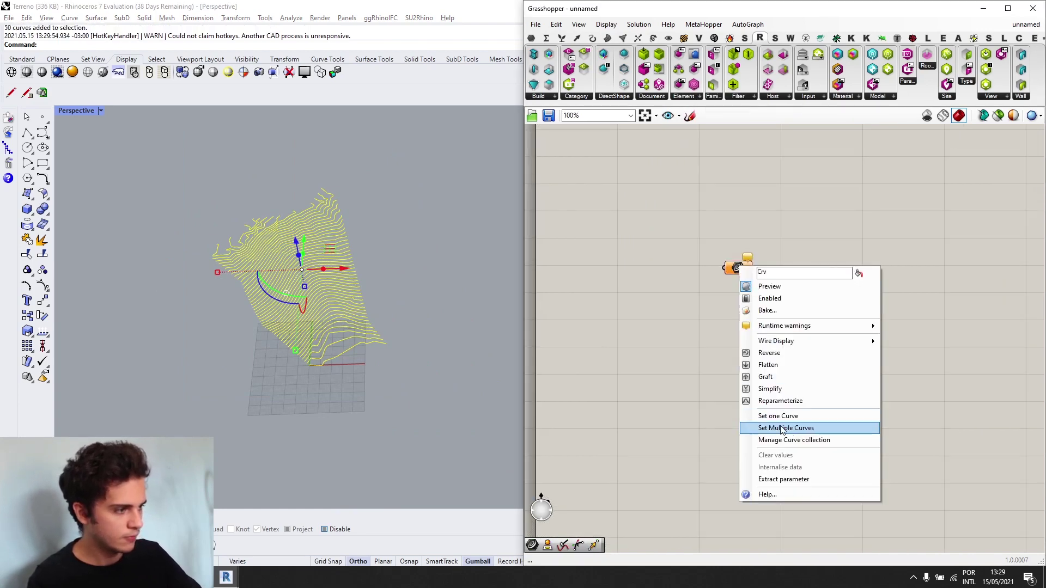
{"action": "left_click", "coordinate": [782, 428]}
{"action": "scroll", "coordinate": [747, 269], "scroll_direction": "up", "scroll_amount": 2}
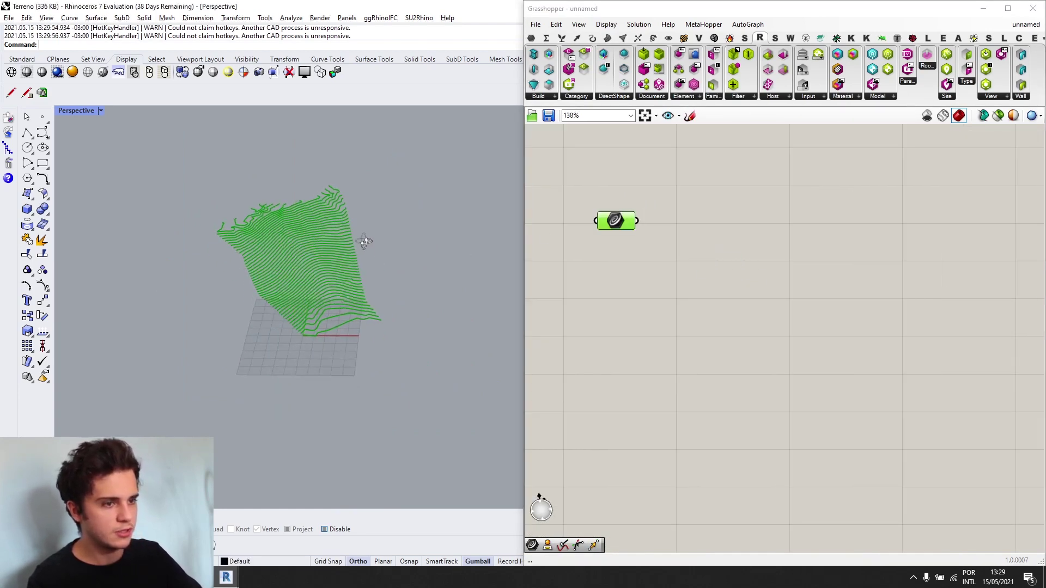
{"action": "right_click_drag", "start_coordinate": [364, 242], "coordinate": [336, 283]}
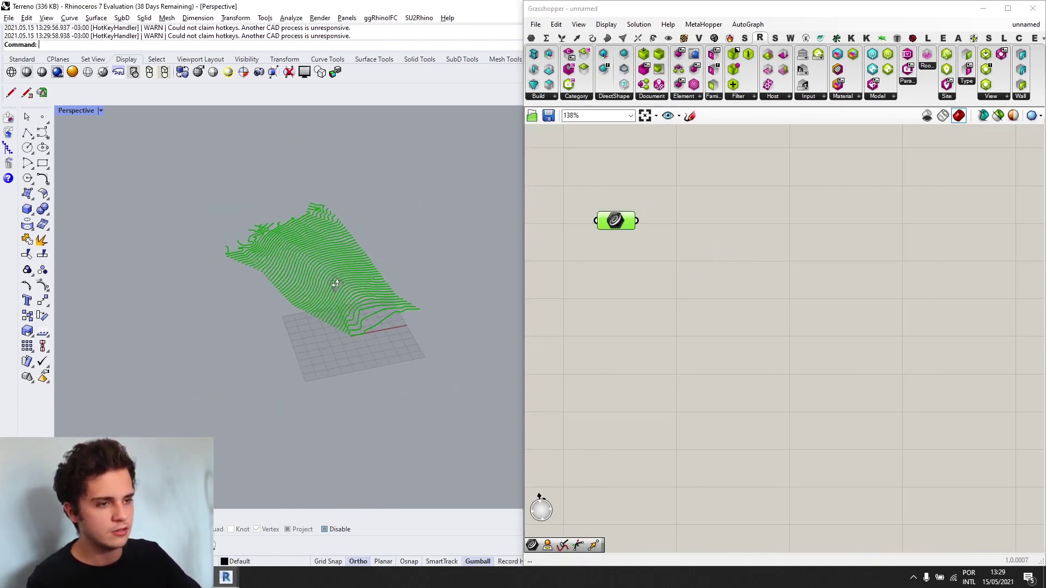
{"action": "scroll", "coordinate": [821, 319], "scroll_direction": "down", "scroll_amount": 3}
- Add a Delaunay Mesh component and move it together with the Curve parameter to the corner of the canvas
{"action": "double_click", "coordinate": [775, 319]}
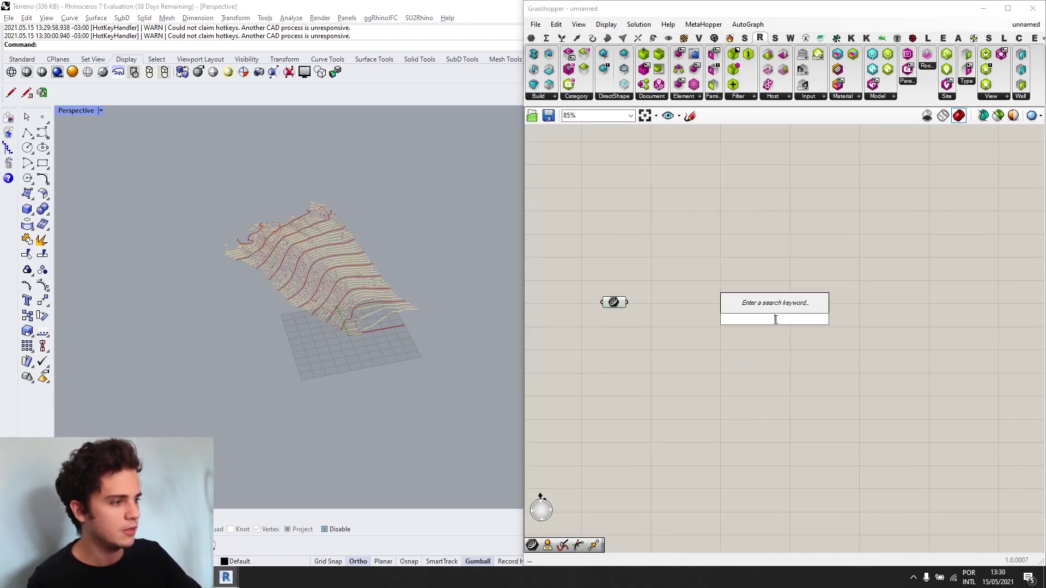
{"action": "type", "text": "de"}
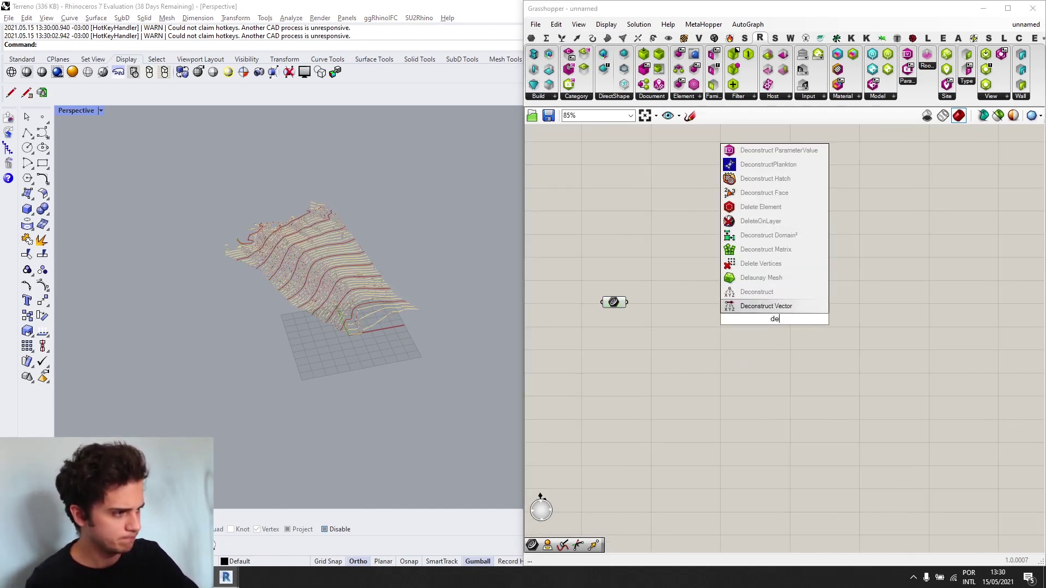
{"action": "key", "text": "Up"}
{"action": "key", "text": "Up"}
{"action": "key", "text": "Return"}
{"action": "scroll", "coordinate": [775, 319], "scroll_direction": "up", "scroll_amount": 1}
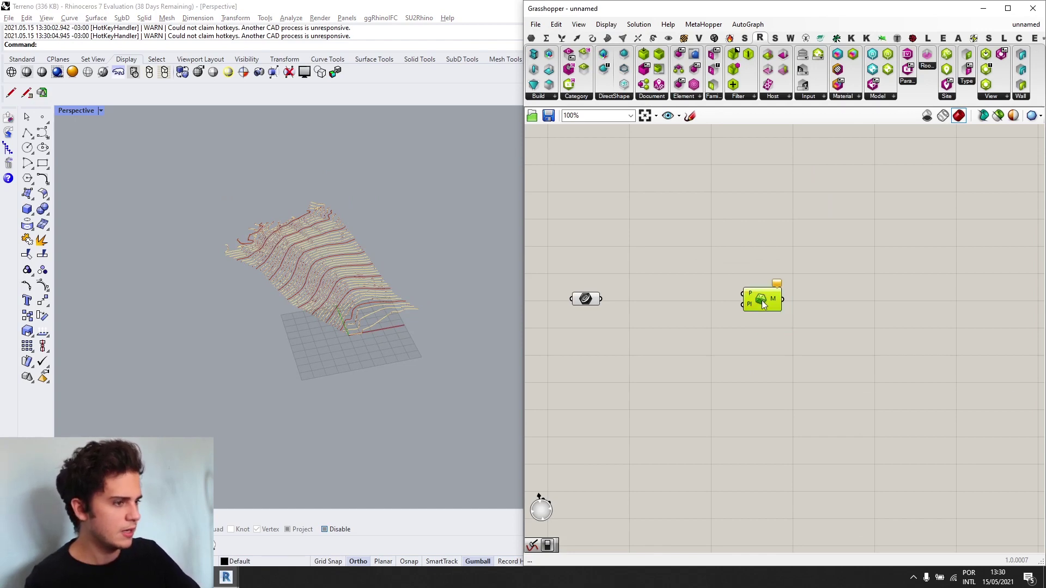
{"action": "left_click_drag", "start_coordinate": [804, 338], "coordinate": [516, 259]}
{"action": "scroll", "coordinate": [800, 303], "scroll_direction": "down", "scroll_amount": 2}
{"action": "scroll", "coordinate": [775, 300], "scroll_direction": "down", "scroll_amount": 2}
{"action": "left_click_drag", "start_coordinate": [775, 301], "coordinate": [772, 227]}
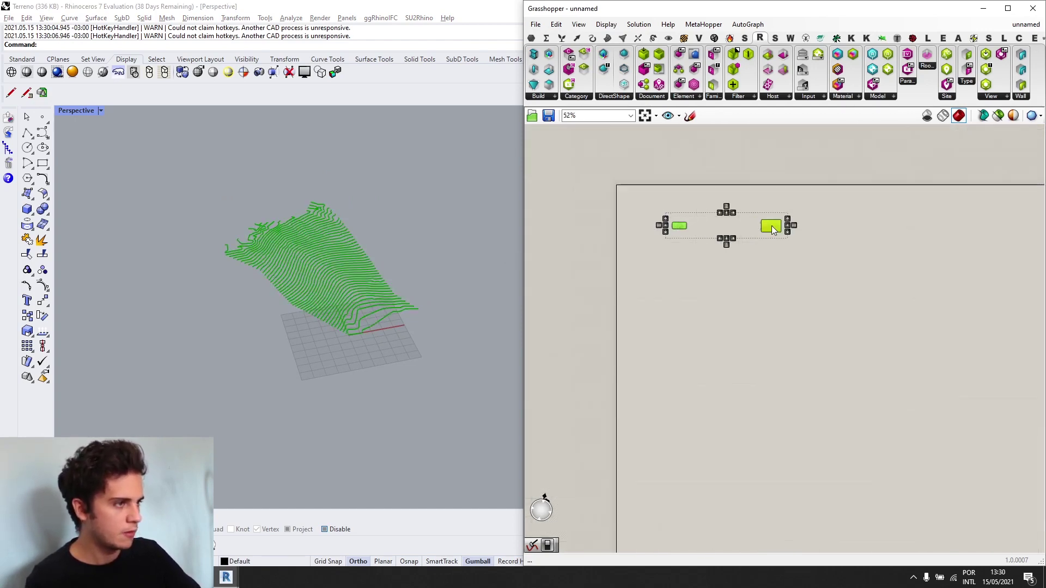
- Add the Bifocals component to the canvas to label the components with their names
{"action": "scroll", "coordinate": [771, 227], "scroll_direction": "up", "scroll_amount": 1}
{"action": "double_click", "coordinate": [718, 332]}
{"action": "type", "text": "v"}
{"action": "key", "text": "BackSpace"}
{"action": "type", "text": "bifo"}
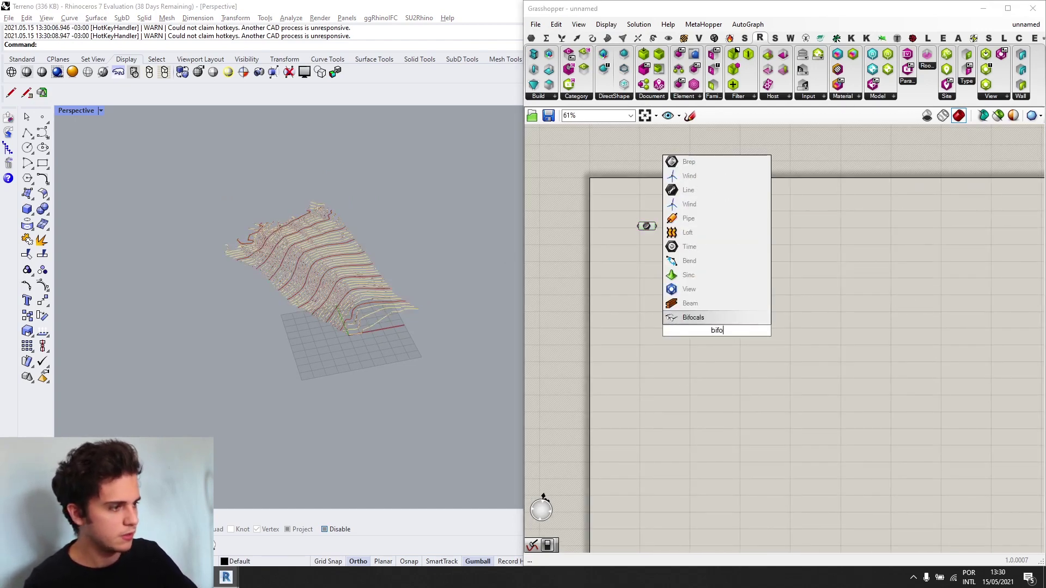
{"action": "key", "text": "Return"}
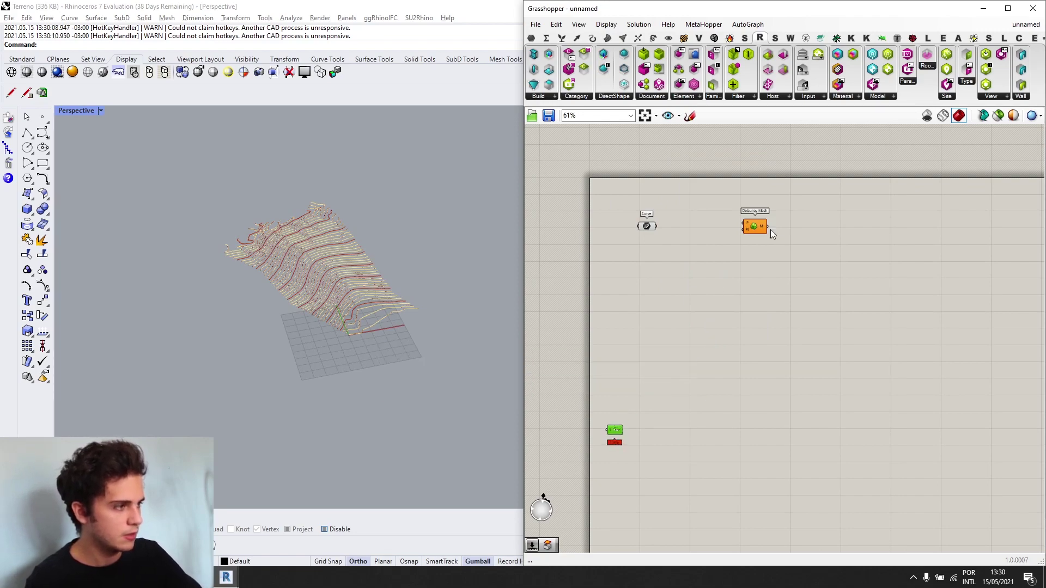
{"action": "scroll", "coordinate": [771, 234], "scroll_direction": "up", "scroll_amount": 3}
{"action": "right_click_drag", "start_coordinate": [771, 235], "coordinate": [803, 235]}
{"action": "scroll", "coordinate": [773, 251], "scroll_direction": "down", "scroll_amount": 2}
{"action": "scroll", "coordinate": [771, 252], "scroll_direction": "up", "scroll_amount": 2}
{"action": "scroll", "coordinate": [278, 295], "scroll_direction": "up", "scroll_amount": 5}
- Add a Discontinuity component beside the Curve parameter and connect the terrain contours to its curve input
{"action": "right_click_drag", "start_coordinate": [286, 276], "coordinate": [302, 264]}
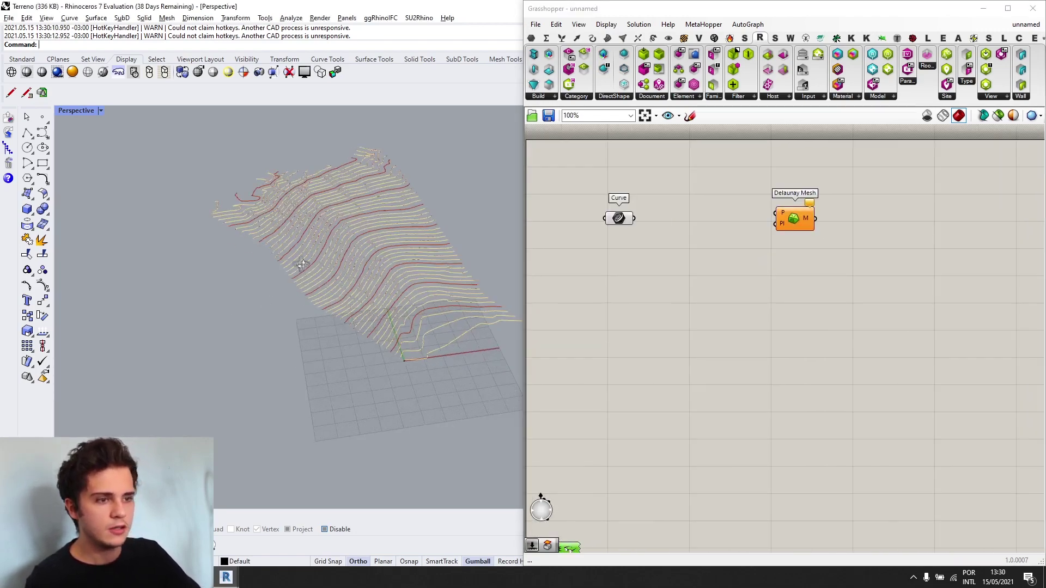
{"action": "scroll", "coordinate": [305, 259], "scroll_direction": "up", "scroll_amount": 5}
{"action": "scroll", "coordinate": [626, 215], "scroll_direction": "up", "scroll_amount": 1}
{"action": "left_click", "coordinate": [617, 222]}
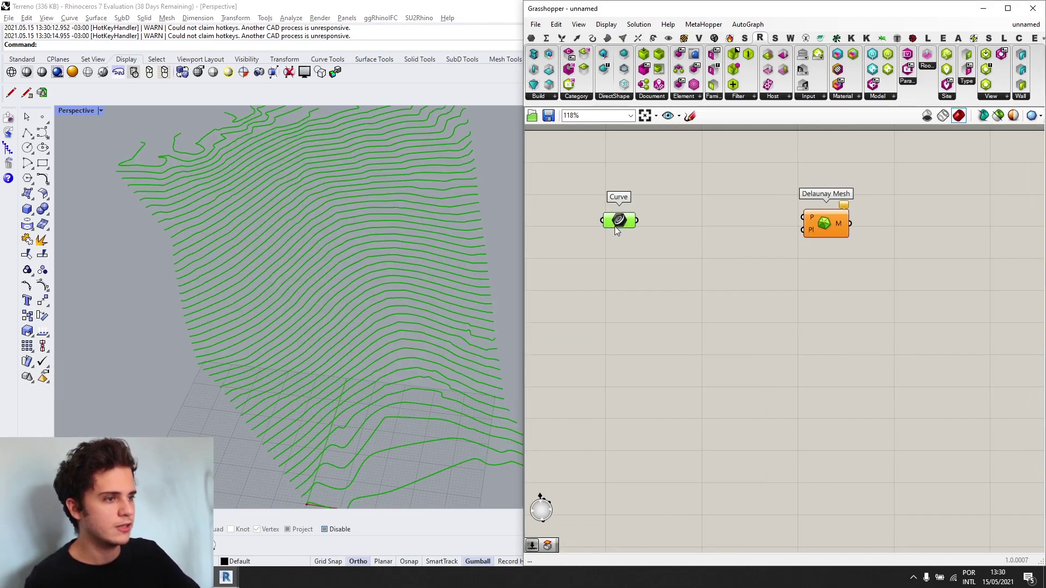
{"action": "double_click", "coordinate": [694, 313]}
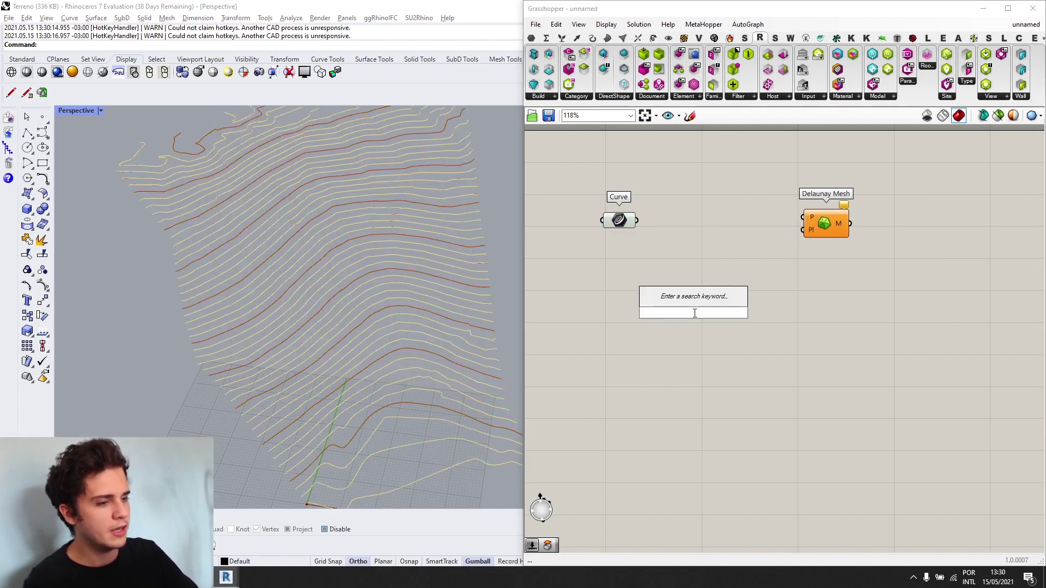
{"action": "type", "text": "dis"}
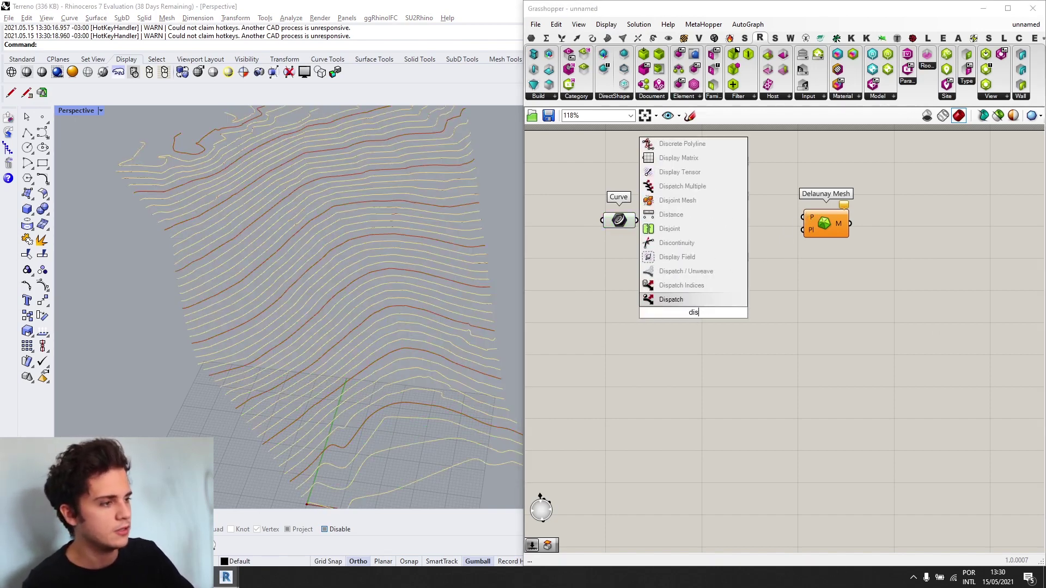
{"action": "type", "text": "con"}
{"action": "key", "text": "Return"}
{"action": "left_click_drag", "start_coordinate": [692, 308], "coordinate": [701, 233]}
{"action": "scroll", "coordinate": [648, 232], "scroll_direction": "up", "scroll_amount": 2}
{"action": "scroll", "coordinate": [316, 350], "scroll_direction": "up", "scroll_amount": 5}
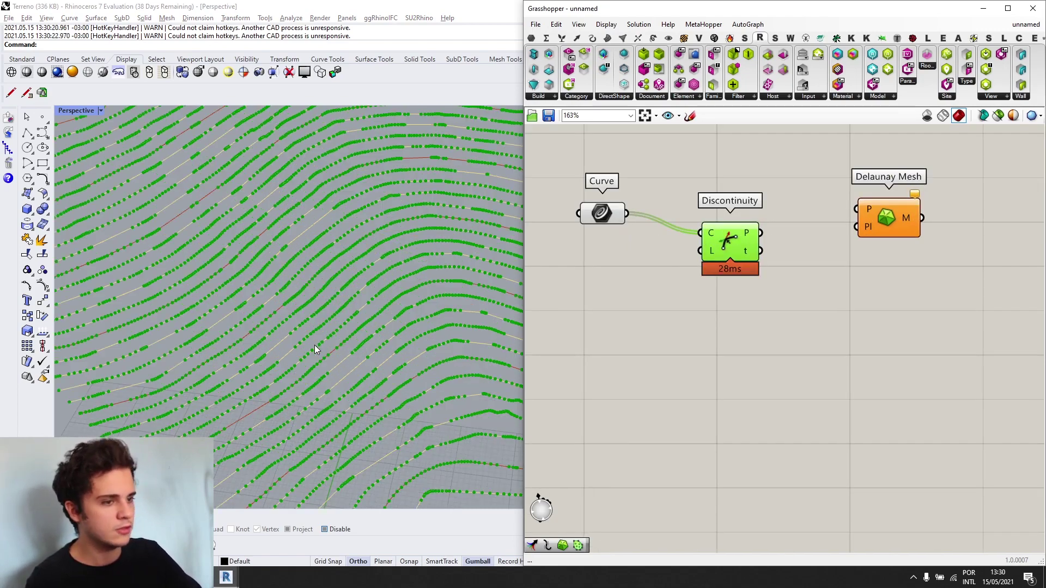
- Connect the Discontinuity component's points output to the points input of Delaunay Mesh
{"action": "scroll", "coordinate": [626, 233], "scroll_direction": "down", "scroll_amount": 2}
{"action": "right_click_drag", "start_coordinate": [803, 226], "coordinate": [731, 260]}
{"action": "scroll", "coordinate": [639, 278], "scroll_direction": "up", "scroll_amount": 2}
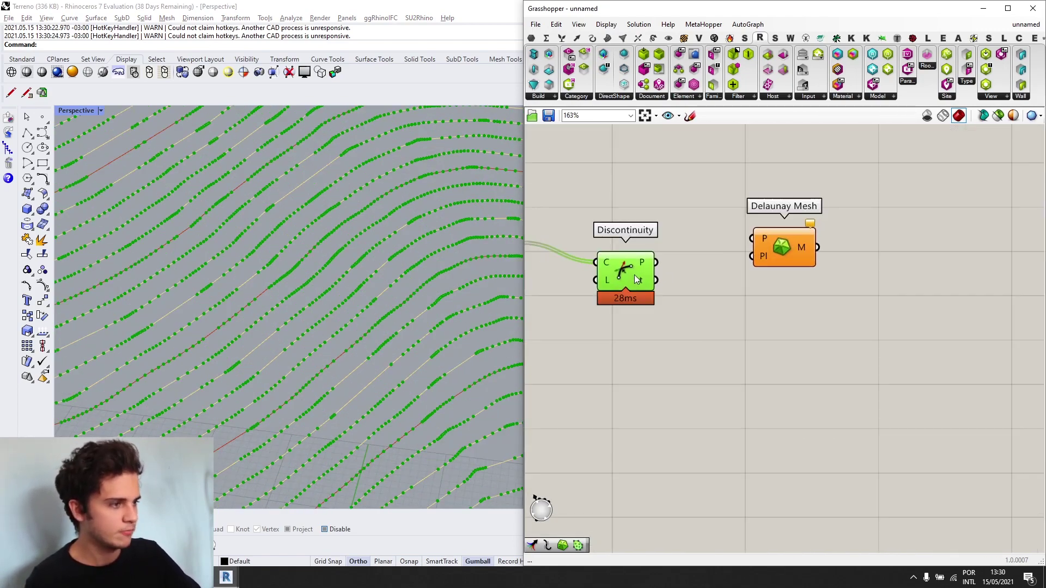
{"action": "left_click_drag", "start_coordinate": [634, 275], "coordinate": [780, 245]}
{"action": "scroll", "coordinate": [799, 242], "scroll_direction": "up", "scroll_amount": 5}
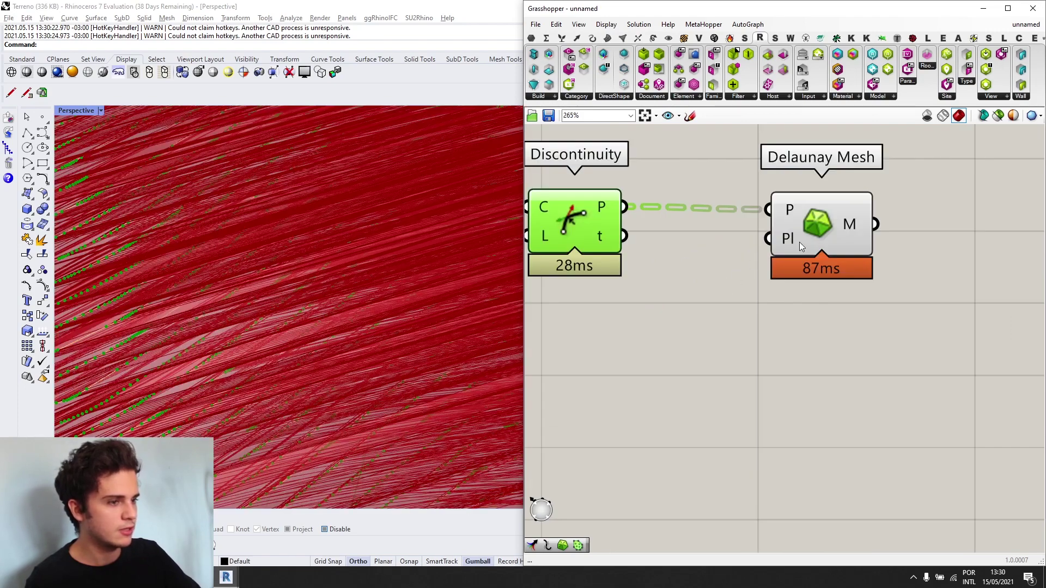
- Flatten the points input of the Delaunay Mesh component so all contour points form a single list
{"action": "scroll", "coordinate": [832, 225], "scroll_direction": "down", "scroll_amount": 3}
{"action": "scroll", "coordinate": [343, 294], "scroll_direction": "down", "scroll_amount": 6}
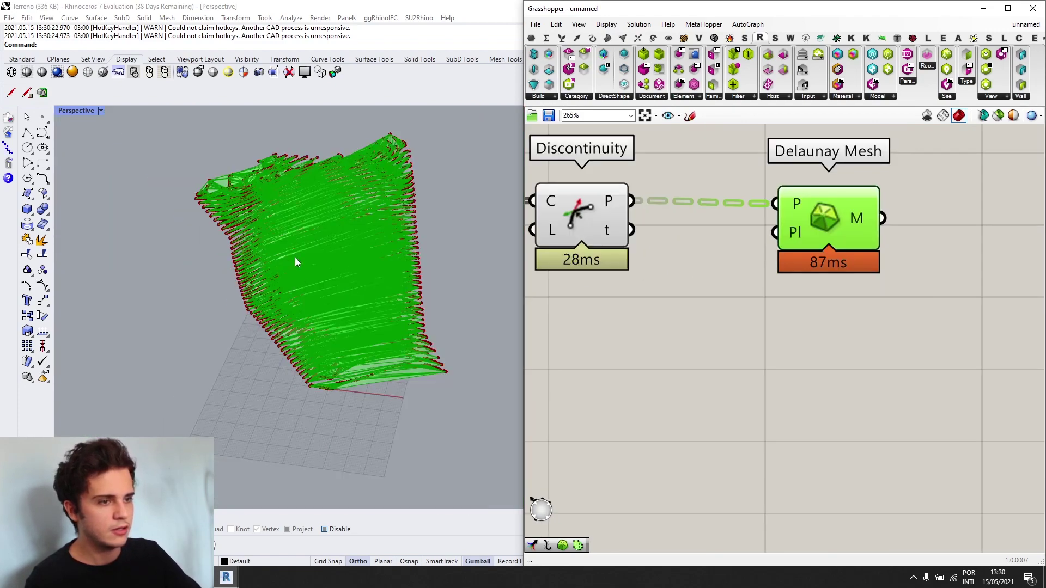
{"action": "scroll", "coordinate": [824, 242], "scroll_direction": "up", "scroll_amount": 1}
{"action": "right_click", "coordinate": [794, 201]}
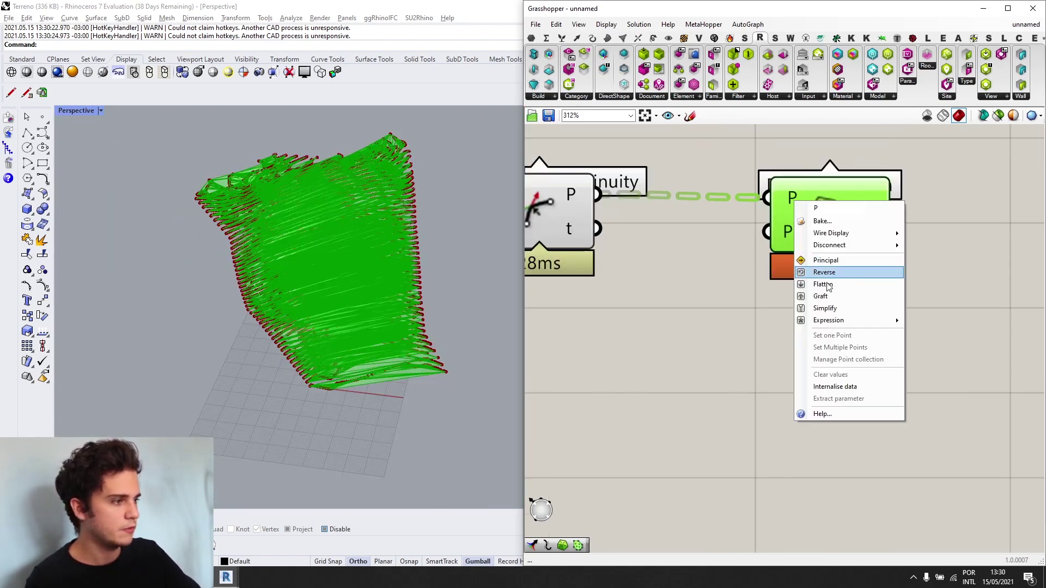
{"action": "left_click", "coordinate": [842, 284]}
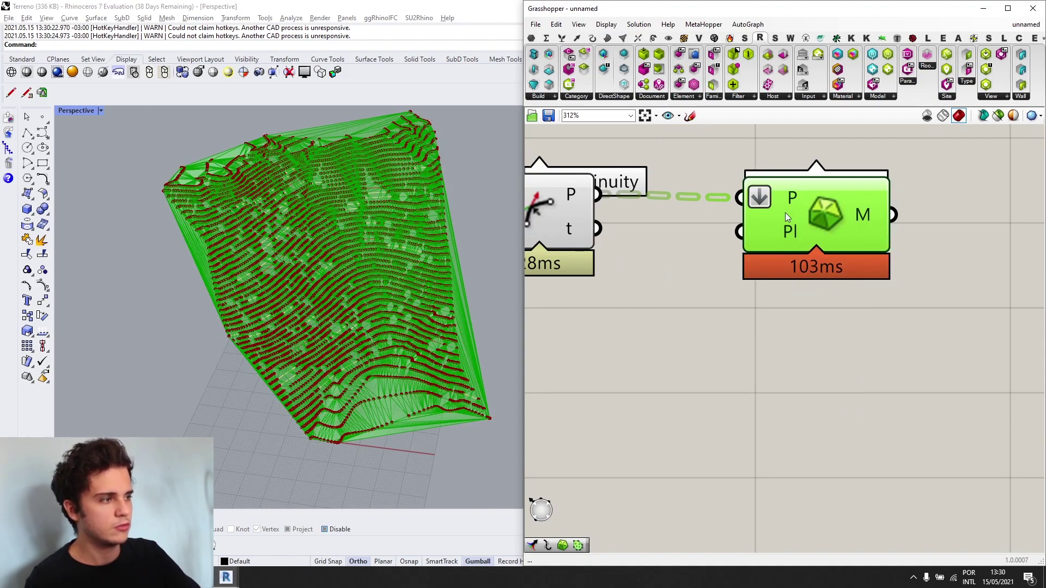
- Select the Curve and Discontinuity components together and turn off their preview
{"action": "scroll", "coordinate": [786, 212], "scroll_direction": "down", "scroll_amount": 5}
{"action": "left_click_drag", "start_coordinate": [817, 265], "coordinate": [606, 187]}
{"action": "middle_click", "coordinate": [670, 199]}
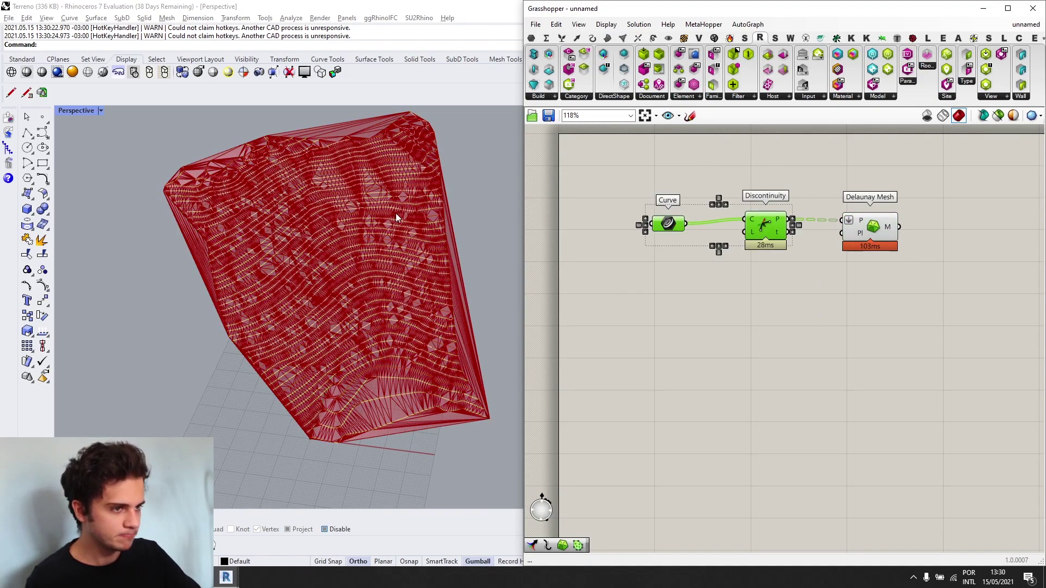
- Examine the Delaunay terrain mesh in the perspective view, checking its triangulation along the contours and outer edges
{"action": "scroll", "coordinate": [396, 214], "scroll_direction": "up", "scroll_amount": 5}
{"action": "right_click_drag", "start_coordinate": [396, 214], "coordinate": [397, 184]}
{"action": "scroll", "coordinate": [404, 202], "scroll_direction": "down", "scroll_amount": 8}
{"action": "scroll", "coordinate": [397, 183], "scroll_direction": "up", "scroll_amount": 3}
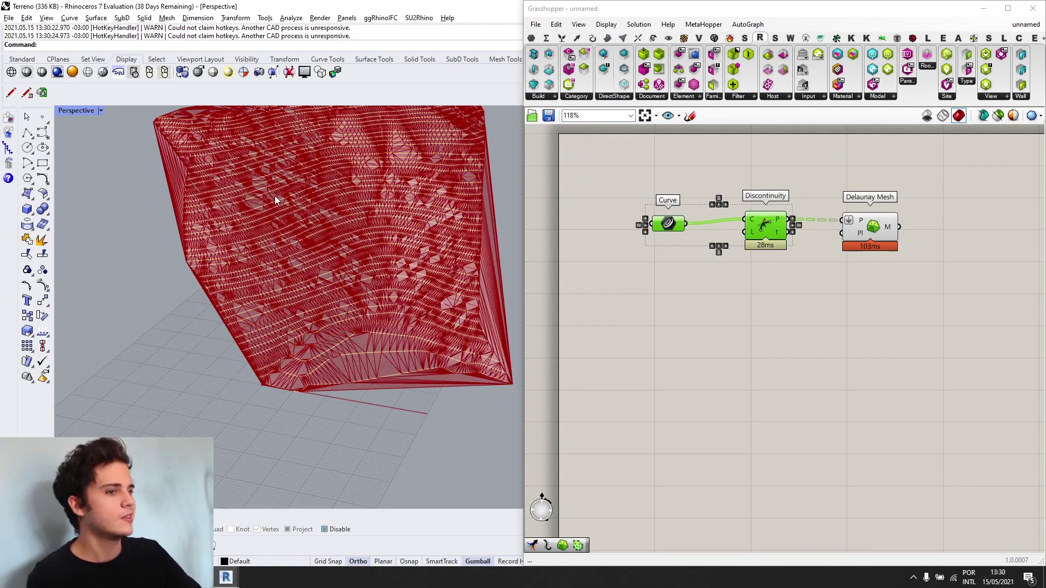
{"action": "scroll", "coordinate": [274, 195], "scroll_direction": "down", "scroll_amount": 6}
{"action": "right_click_drag", "start_coordinate": [275, 195], "coordinate": [397, 194]}
{"action": "scroll", "coordinate": [397, 193], "scroll_direction": "up", "scroll_amount": 8}
{"action": "scroll", "coordinate": [372, 230], "scroll_direction": "down", "scroll_amount": 6}
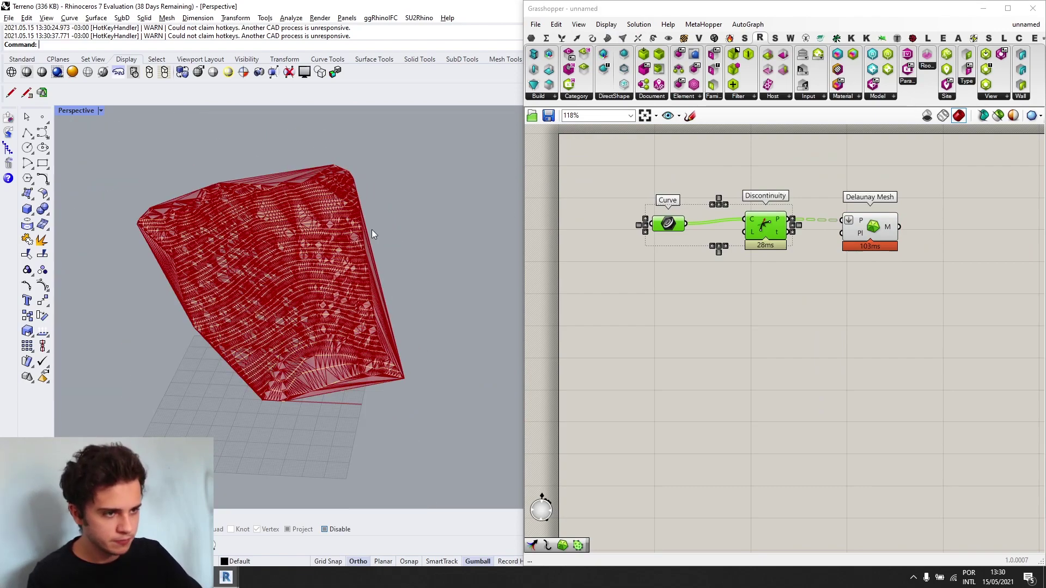
{"action": "scroll", "coordinate": [302, 193], "scroll_direction": "up", "scroll_amount": 5}
{"action": "right_click_drag", "start_coordinate": [371, 230], "coordinate": [319, 302]}
{"action": "scroll", "coordinate": [325, 211], "scroll_direction": "up", "scroll_amount": 4}
{"action": "scroll", "coordinate": [325, 211], "scroll_direction": "down", "scroll_amount": 4}
{"action": "scroll", "coordinate": [319, 302], "scroll_direction": "down", "scroll_amount": 2}
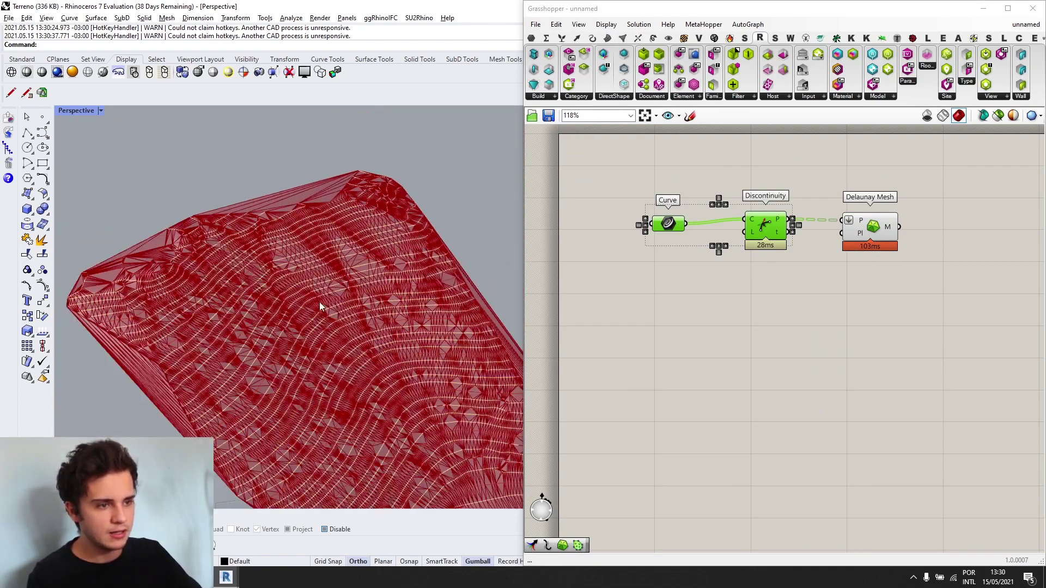
{"action": "scroll", "coordinate": [319, 302], "scroll_direction": "up", "scroll_amount": 3}
{"action": "scroll", "coordinate": [299, 215], "scroll_direction": "up", "scroll_amount": 7}
{"action": "scroll", "coordinate": [264, 263], "scroll_direction": "down", "scroll_amount": 6}
{"action": "scroll", "coordinate": [331, 296], "scroll_direction": "down", "scroll_amount": 4}
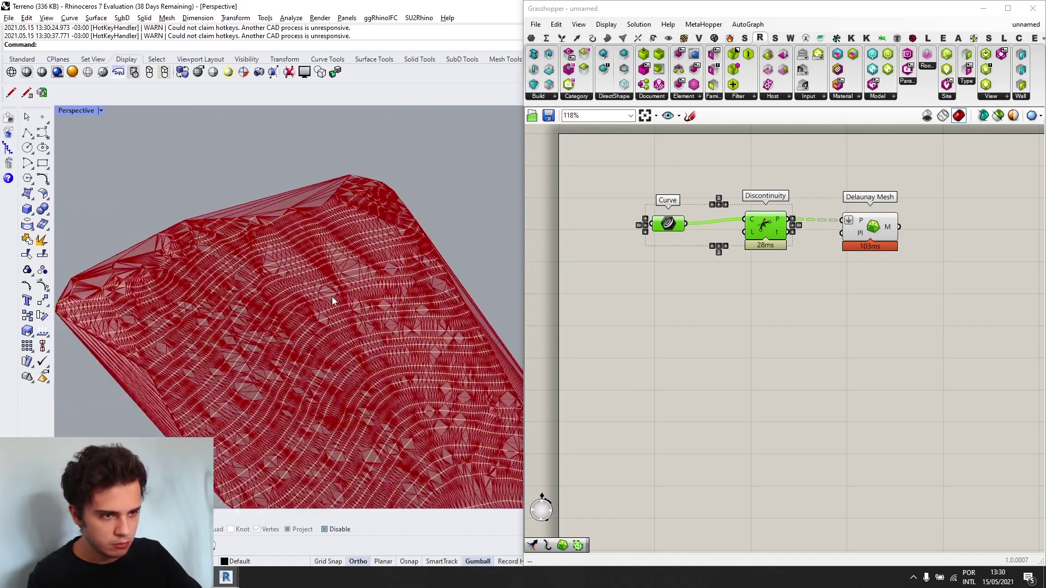
{"action": "scroll", "coordinate": [332, 297], "scroll_direction": "up", "scroll_amount": 5}
{"action": "scroll", "coordinate": [315, 344], "scroll_direction": "down", "scroll_amount": 3}
{"action": "scroll", "coordinate": [250, 402], "scroll_direction": "down", "scroll_amount": 3}
{"action": "scroll", "coordinate": [322, 329], "scroll_direction": "up", "scroll_amount": 4}
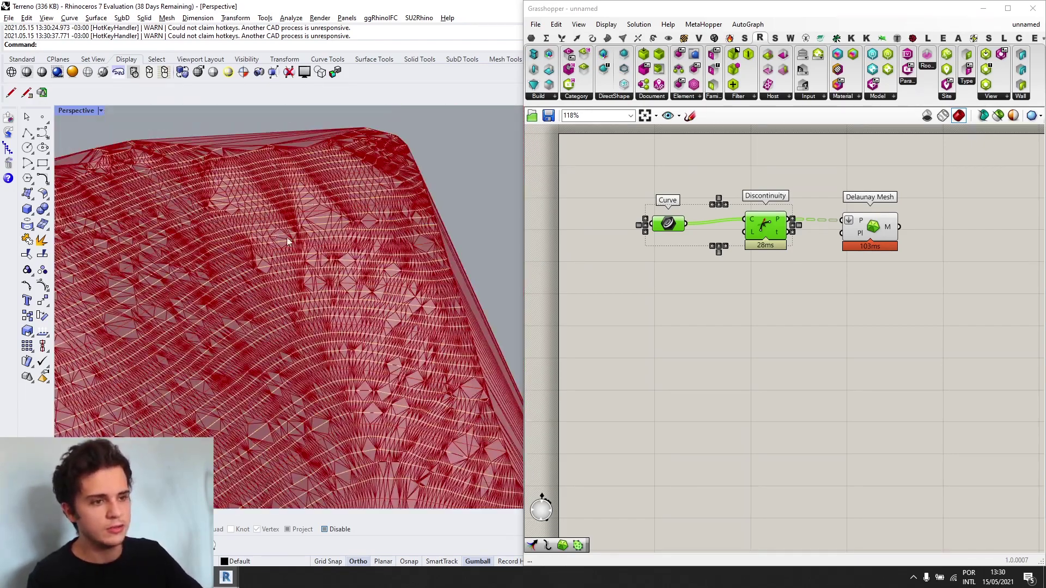
{"action": "scroll", "coordinate": [288, 241], "scroll_direction": "down", "scroll_amount": 4}
{"action": "scroll", "coordinate": [251, 272], "scroll_direction": "up", "scroll_amount": 5}
{"action": "scroll", "coordinate": [223, 276], "scroll_direction": "down", "scroll_amount": 5}
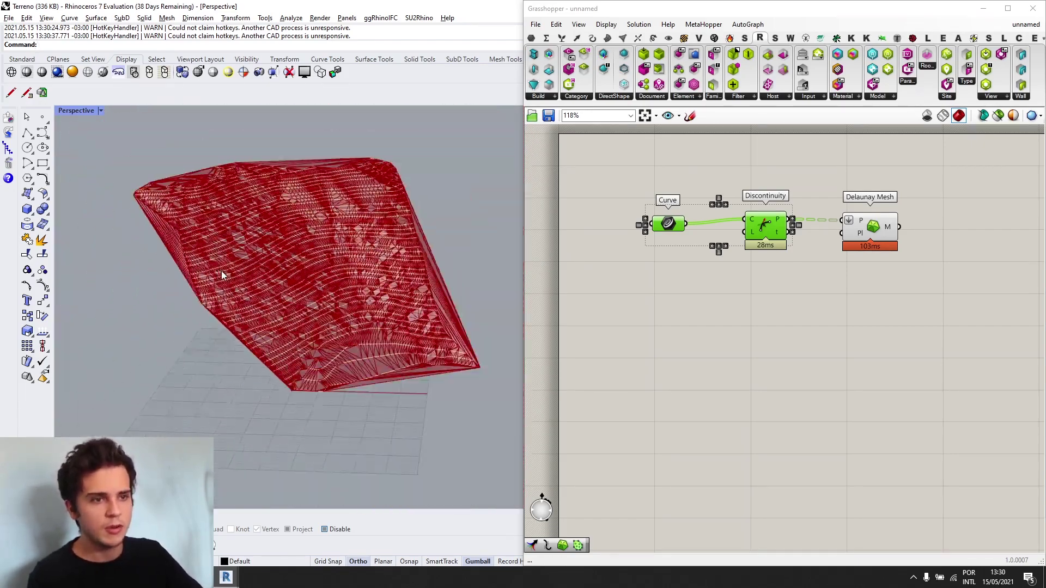
{"action": "scroll", "coordinate": [458, 189], "scroll_direction": "up", "scroll_amount": 5}
{"action": "scroll", "coordinate": [305, 230], "scroll_direction": "down", "scroll_amount": 5}
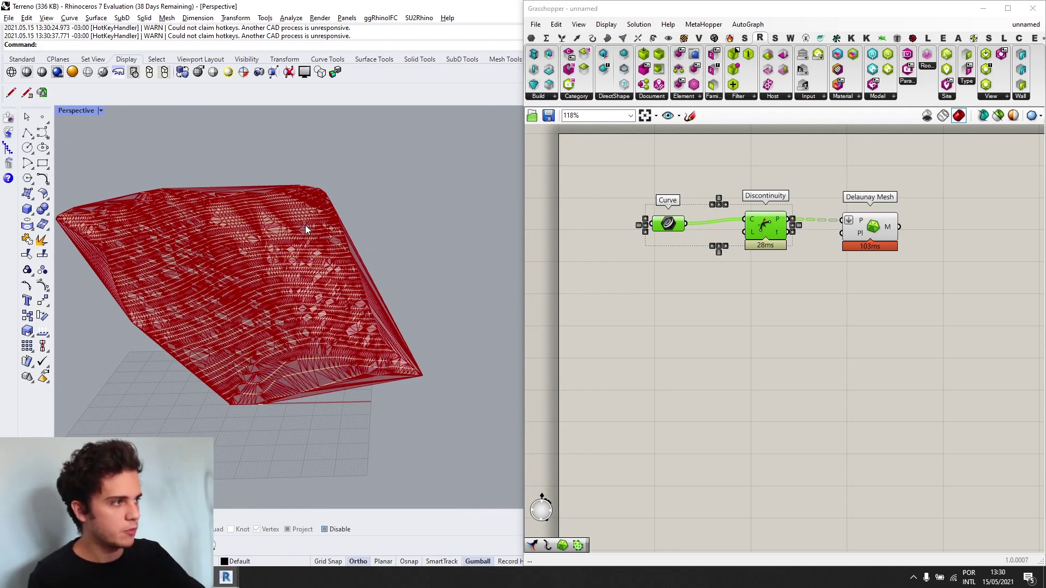
{"action": "right_click_drag", "start_coordinate": [310, 227], "coordinate": [169, 269]}
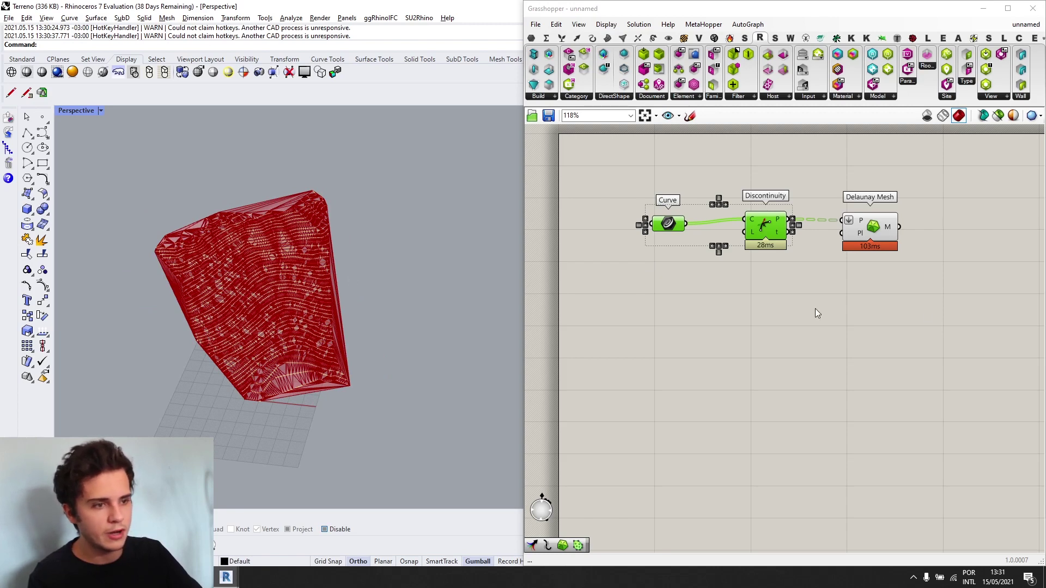
- Bake the mesh output of the Delaunay Mesh component into Rhino on the Default layer
{"action": "right_click_drag", "start_coordinate": [902, 293], "coordinate": [746, 277]}
{"action": "left_click", "coordinate": [727, 211]}
{"action": "scroll", "coordinate": [728, 211], "scroll_direction": "up", "scroll_amount": 2}
{"action": "right_click", "coordinate": [735, 207]}
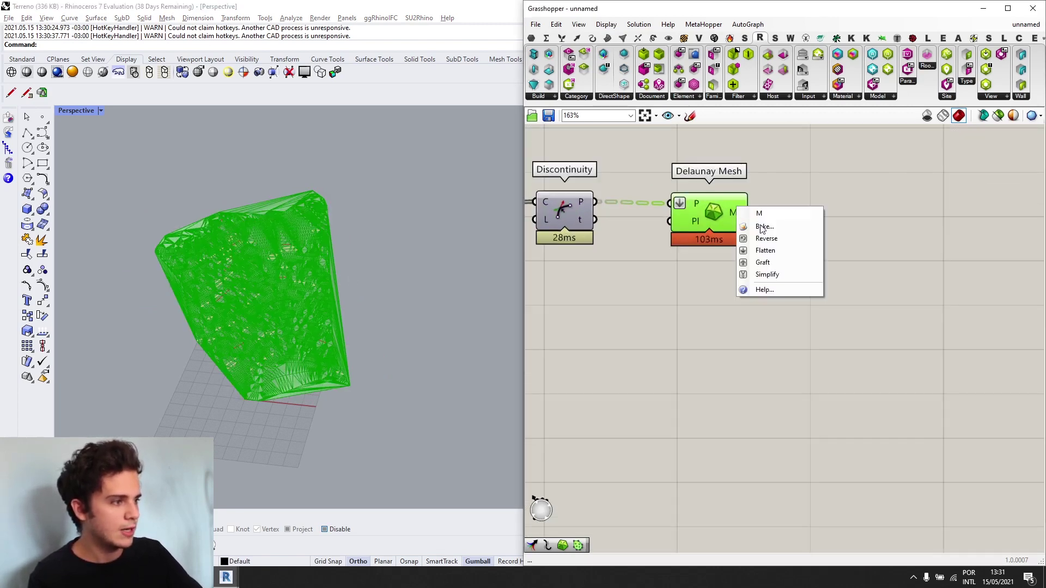
{"action": "left_click", "coordinate": [763, 227]}
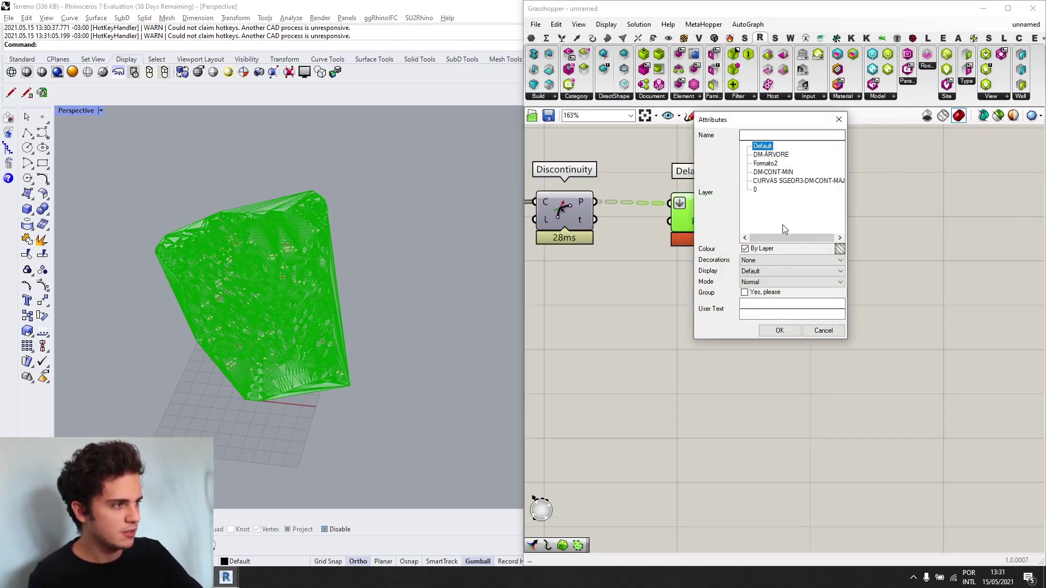
{"action": "left_click", "coordinate": [779, 330]}
- Turn off the Delaunay Mesh component's preview and view the baked terrain mesh up close
{"action": "scroll", "coordinate": [744, 239], "scroll_direction": "up", "scroll_amount": 4}
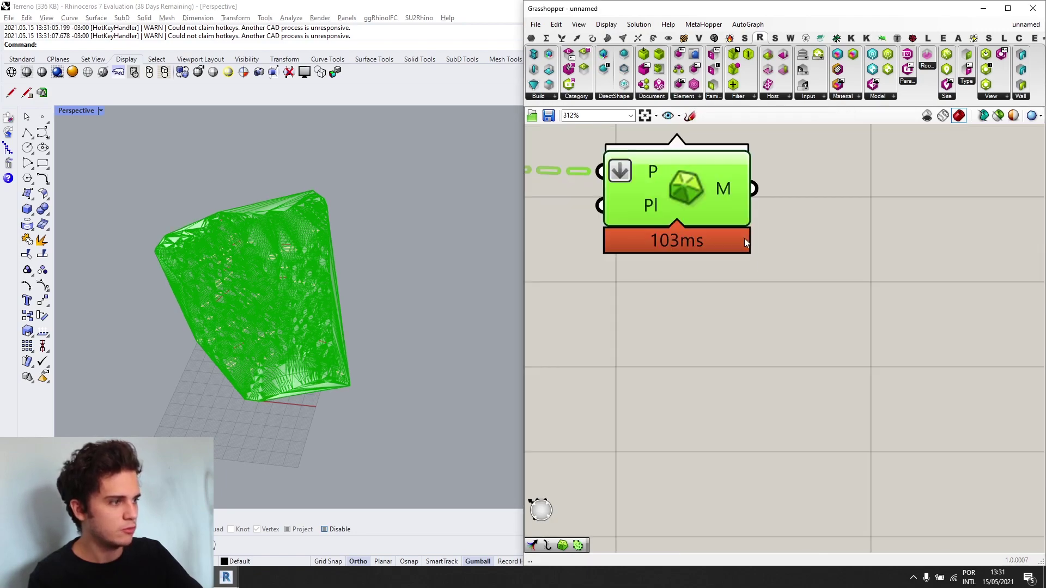
{"action": "middle_click", "coordinate": [721, 194]}
{"action": "left_click", "coordinate": [750, 157]}
{"action": "scroll", "coordinate": [362, 338], "scroll_direction": "down", "scroll_amount": 3}
{"action": "right_click_drag", "start_coordinate": [343, 342], "coordinate": [357, 323]}
{"action": "scroll", "coordinate": [328, 316], "scroll_direction": "up", "scroll_amount": 9}
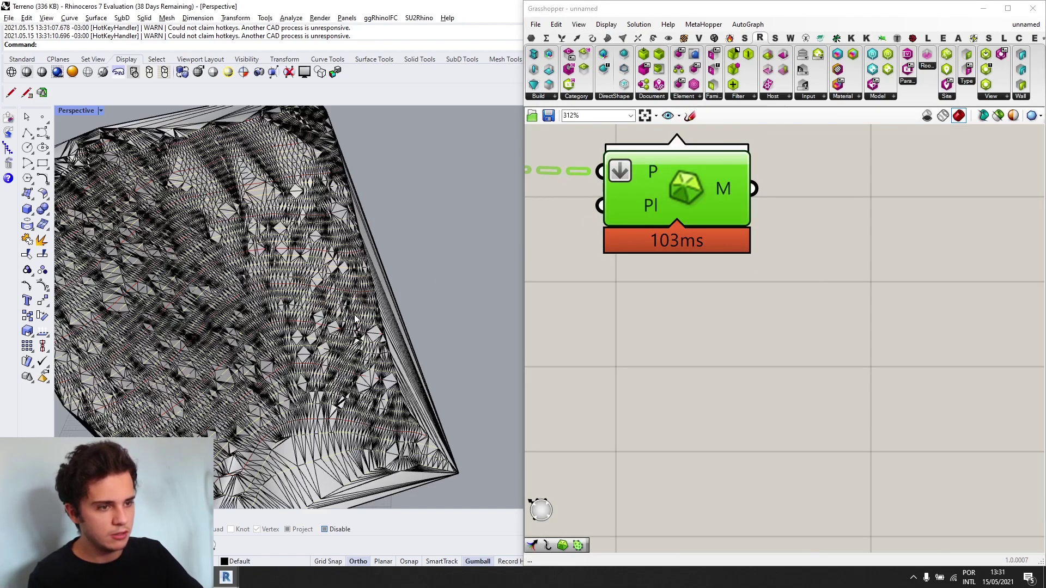
- Run QuadRemesh on the baked terrain mesh with a target quad count of 200
{"action": "left_click", "coordinate": [363, 311]}
{"action": "left_click", "coordinate": [410, 352]}
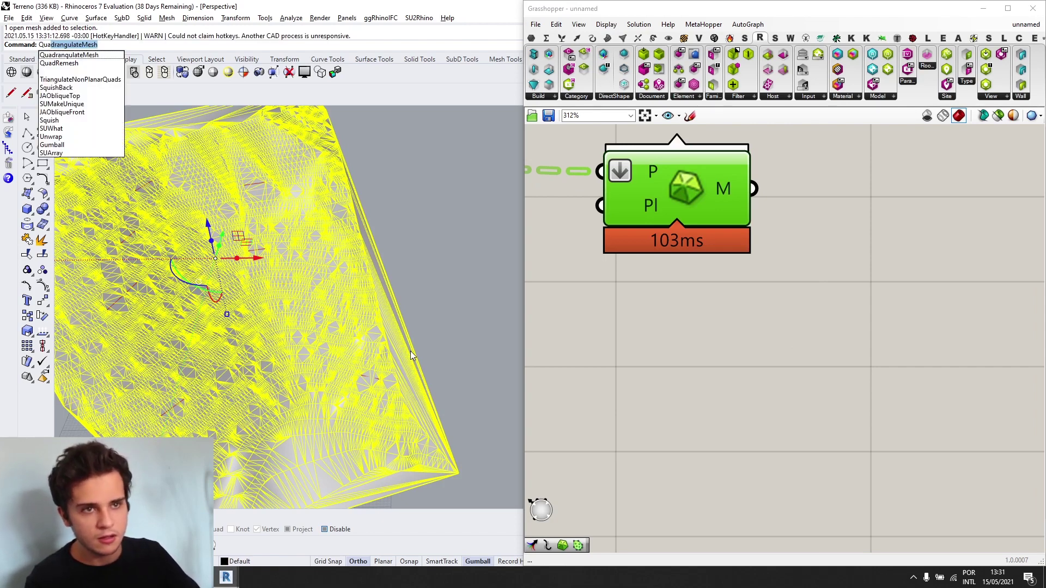
{"action": "key", "text": "Down"}
{"action": "key", "text": "Return"}
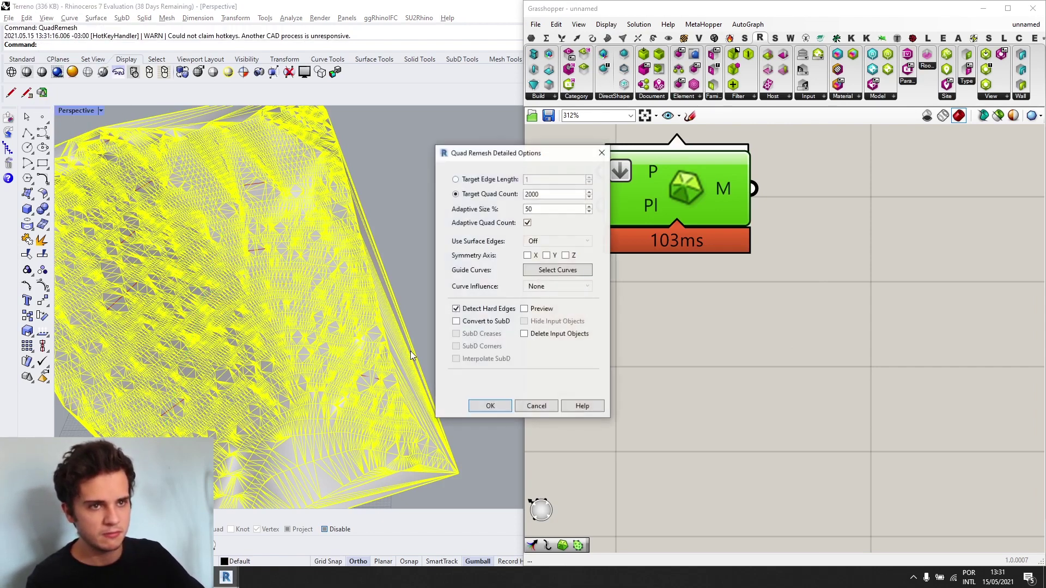
{"action": "scroll", "coordinate": [362, 317], "scroll_direction": "down", "scroll_amount": 9}
{"action": "scroll", "coordinate": [247, 276], "scroll_direction": "up", "scroll_amount": 9}
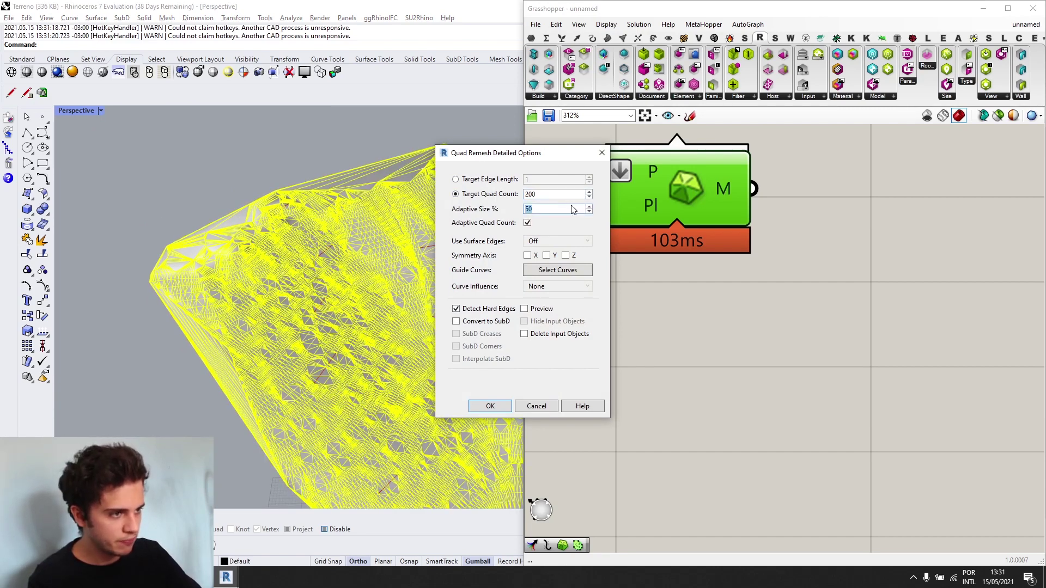
{"action": "left_click", "coordinate": [496, 405]}
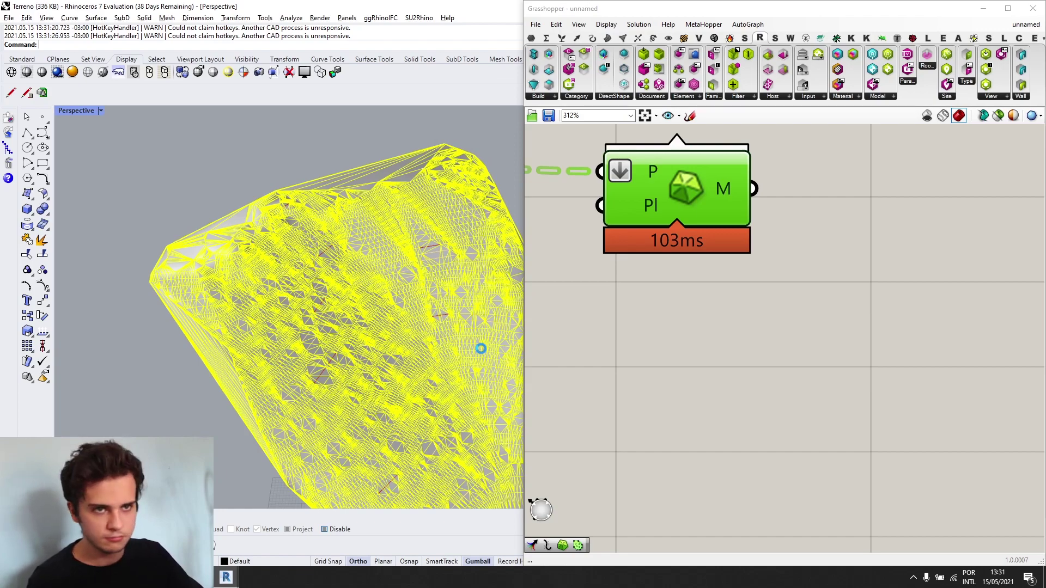
- Select the quad-remeshed terrain and move it along the X axis beside the triangulated mesh
{"action": "right_click_drag", "start_coordinate": [362, 348], "coordinate": [384, 256]}
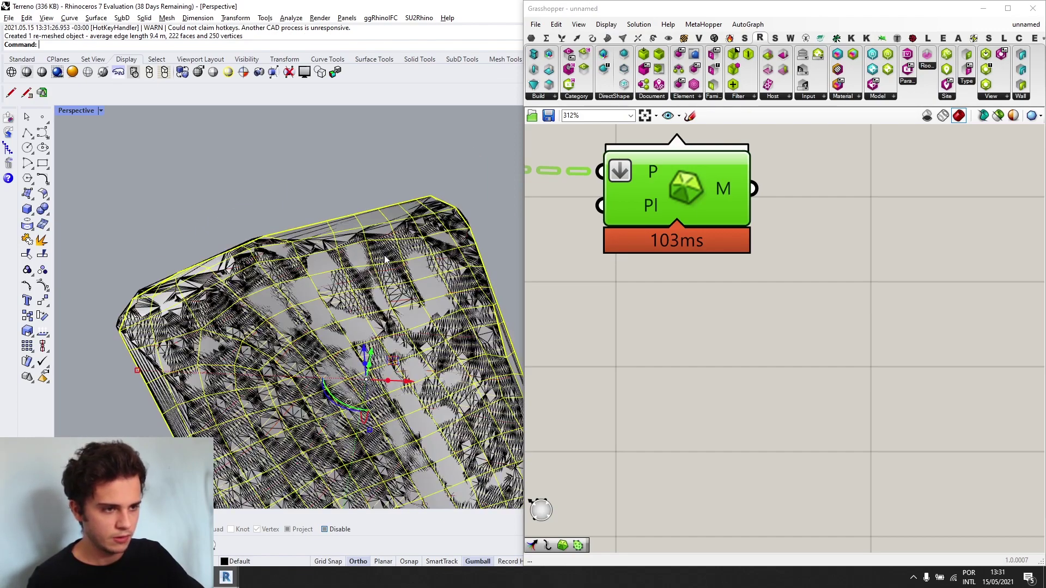
{"action": "scroll", "coordinate": [384, 281], "scroll_direction": "up", "scroll_amount": 3}
{"action": "left_click", "coordinate": [388, 269]}
{"action": "scroll", "coordinate": [388, 270], "scroll_direction": "down", "scroll_amount": 5}
{"action": "scroll", "coordinate": [390, 272], "scroll_direction": "up", "scroll_amount": 5}
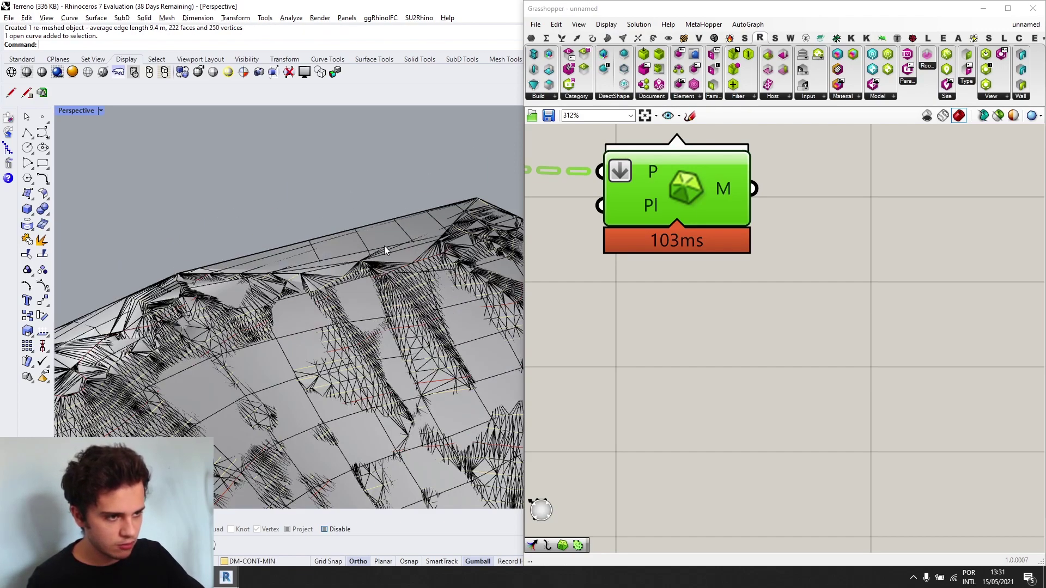
{"action": "left_click", "coordinate": [409, 292]}
{"action": "left_click", "coordinate": [403, 284]}
{"action": "scroll", "coordinate": [403, 283], "scroll_direction": "down", "scroll_amount": 8}
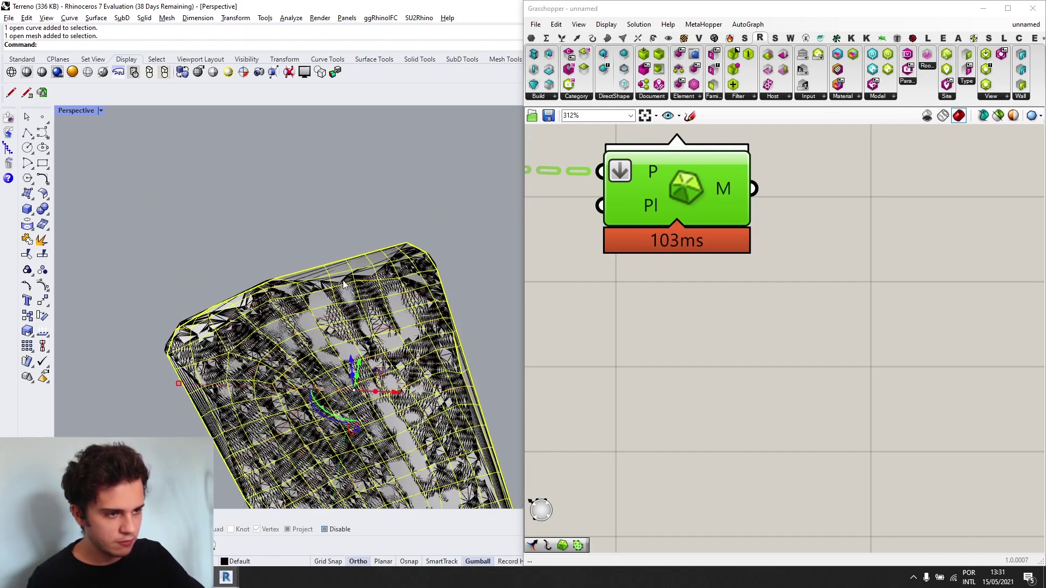
{"action": "left_click_drag", "start_coordinate": [361, 341], "coordinate": [475, 343]}
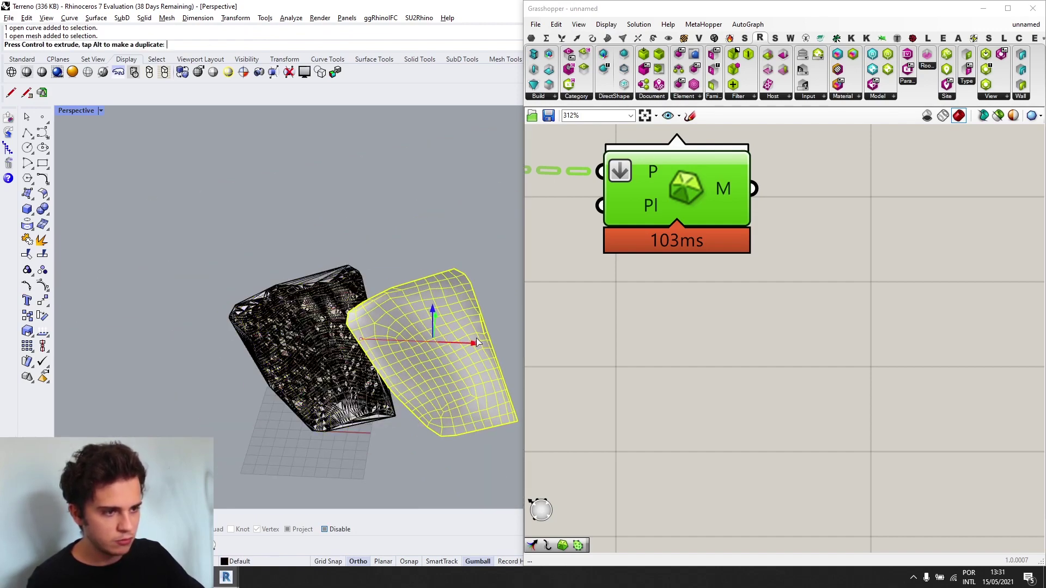
- Compare the moved quad mesh with the triangulated terrain mesh and delete the quad mesh
{"action": "scroll", "coordinate": [374, 275], "scroll_direction": "up", "scroll_amount": 4}
{"action": "left_click", "coordinate": [374, 274]}
{"action": "scroll", "coordinate": [411, 354], "scroll_direction": "down", "scroll_amount": 4}
{"action": "right_click_drag", "start_coordinate": [410, 355], "coordinate": [398, 299]}
{"action": "left_click", "coordinate": [397, 299]}
{"action": "scroll", "coordinate": [370, 410], "scroll_direction": "up", "scroll_amount": 5}
{"action": "scroll", "coordinate": [370, 409], "scroll_direction": "down", "scroll_amount": 5}
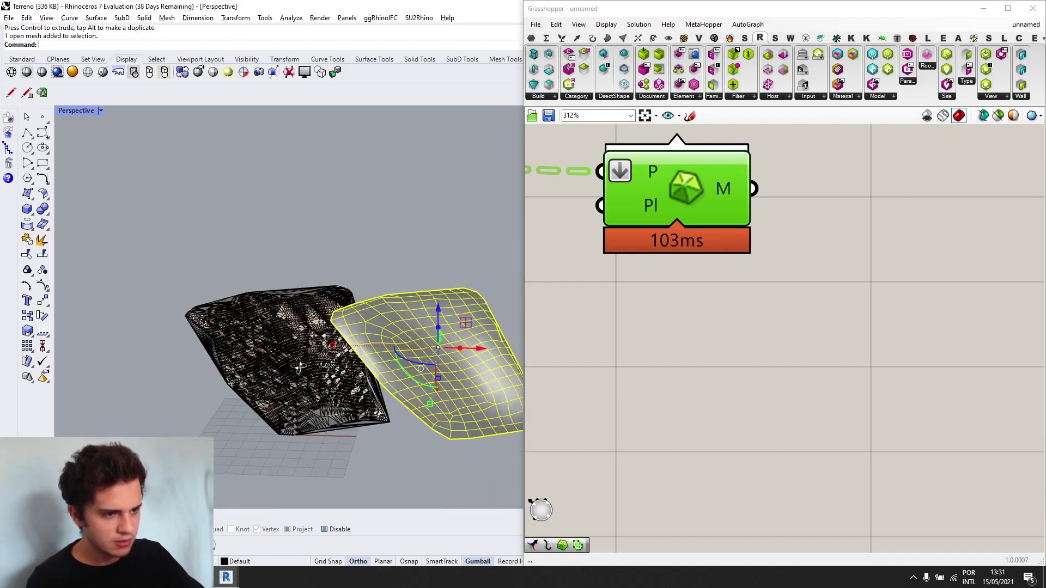
{"action": "scroll", "coordinate": [338, 436], "scroll_direction": "up", "scroll_amount": 3}
{"action": "scroll", "coordinate": [316, 452], "scroll_direction": "down", "scroll_amount": 3}
{"action": "scroll", "coordinate": [294, 464], "scroll_direction": "up", "scroll_amount": 4}
{"action": "key", "text": "Delete"}
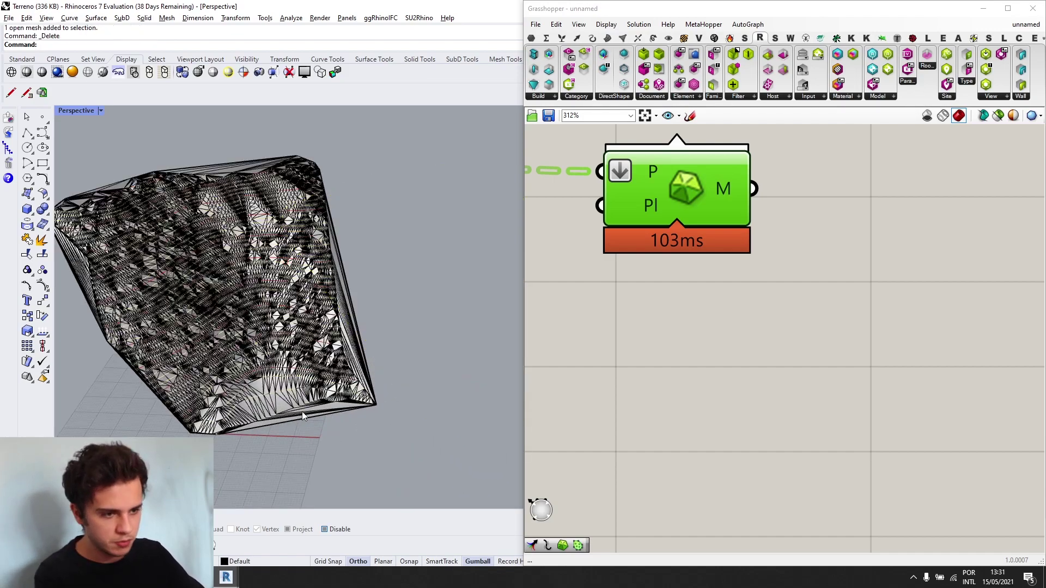
- Run QuadRemesh on the triangulated terrain mesh with a target quad count of 500
{"action": "scroll", "coordinate": [297, 453], "scroll_direction": "up", "scroll_amount": 3}
{"action": "left_click", "coordinate": [304, 412]}
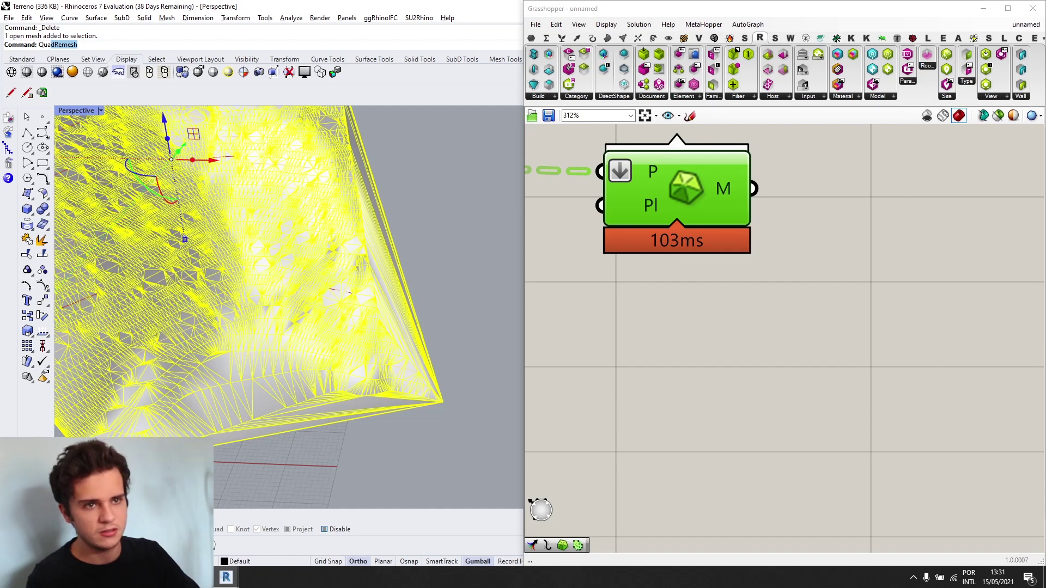
{"action": "type", "text": "Quad"}
{"action": "key", "text": "Return"}
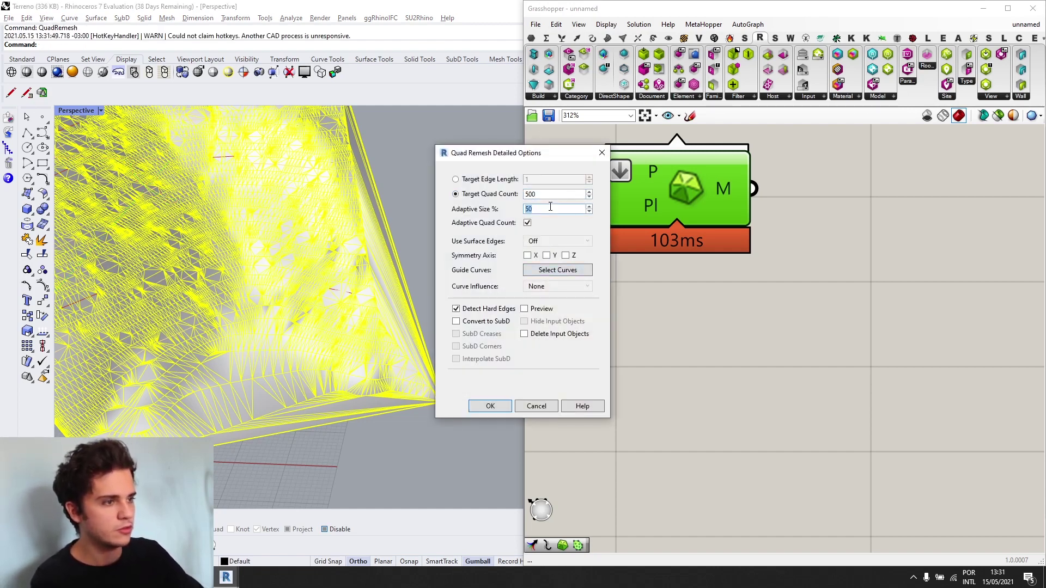
{"action": "left_click", "coordinate": [493, 409]}
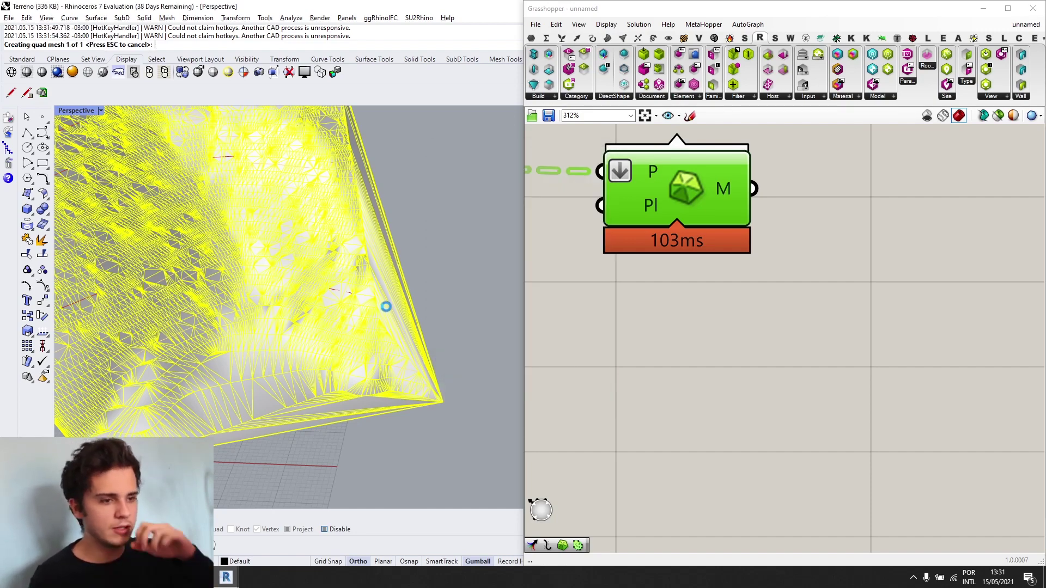
- Move the new quad mesh along the X axis beside the triangulated terrain and compare the two meshes
{"action": "scroll", "coordinate": [384, 303], "scroll_direction": "down", "scroll_amount": 7}
{"action": "right_click_drag", "start_coordinate": [381, 302], "coordinate": [357, 250]}
{"action": "left_click_drag", "start_coordinate": [356, 262], "coordinate": [165, 259]}
{"action": "left_click", "coordinate": [301, 183]}
{"action": "right_click_drag", "start_coordinate": [301, 183], "coordinate": [349, 188]}
{"action": "scroll", "coordinate": [381, 262], "scroll_direction": "up", "scroll_amount": 5}
{"action": "scroll", "coordinate": [381, 262], "scroll_direction": "down", "scroll_amount": 8}
{"action": "right_click_drag", "start_coordinate": [348, 261], "coordinate": [327, 280]}
{"action": "scroll", "coordinate": [197, 301], "scroll_direction": "up", "scroll_amount": 6}
{"action": "right_click_drag", "start_coordinate": [198, 302], "coordinate": [305, 252]}
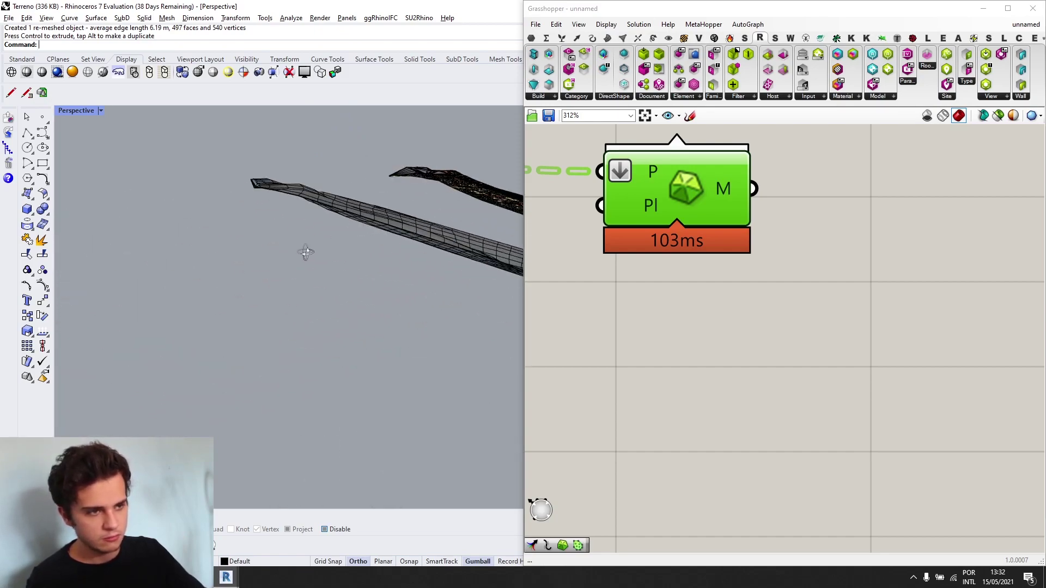
{"action": "left_click", "coordinate": [349, 218]}
{"action": "right_click_drag", "start_coordinate": [349, 219], "coordinate": [322, 313]}
{"action": "scroll", "coordinate": [311, 308], "scroll_direction": "down", "scroll_amount": 5}
{"action": "right_click_drag", "start_coordinate": [349, 245], "coordinate": [357, 233]}
{"action": "scroll", "coordinate": [378, 200], "scroll_direction": "up", "scroll_amount": 2}
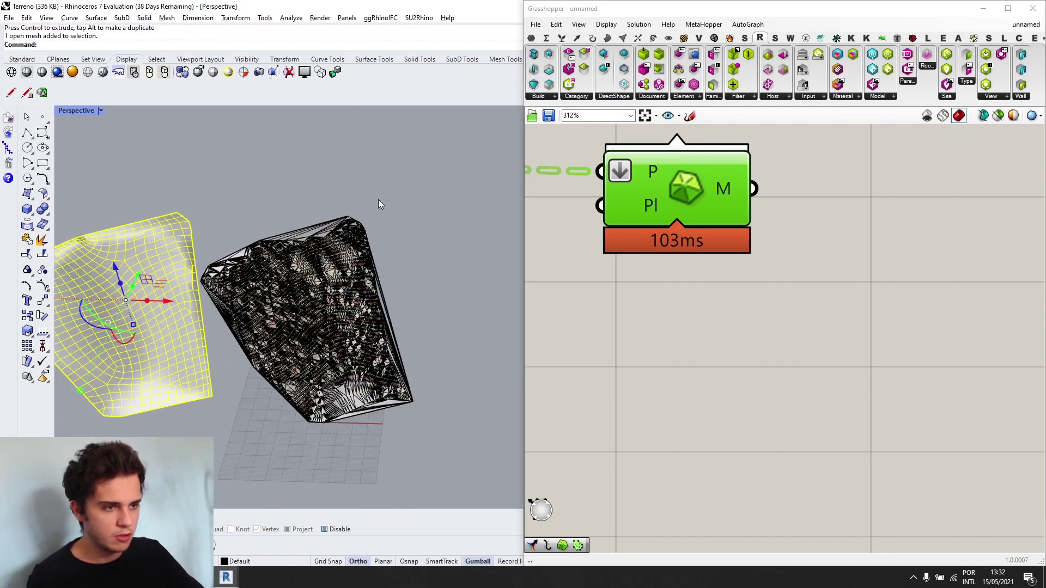
- Undo the last move of the quad mesh
{"action": "left_click", "coordinate": [378, 200]}
{"action": "key", "text": "ctrl+z"}
{"action": "scroll", "coordinate": [301, 223], "scroll_direction": "up", "scroll_amount": 3}
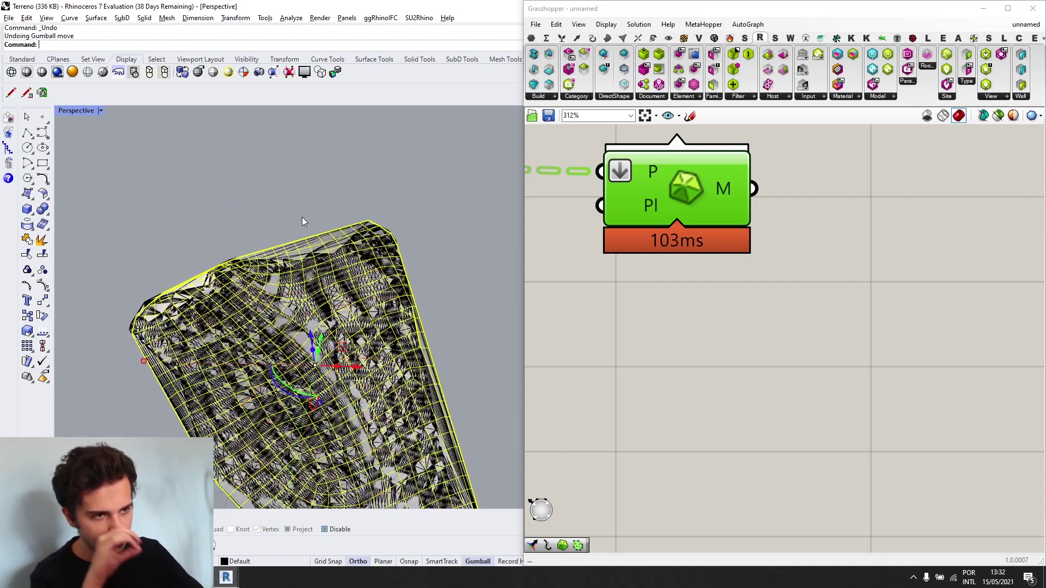
- Delete the triangulated terrain mesh and inspect the quad mesh together with the contour curves
{"action": "scroll", "coordinate": [213, 250], "scroll_direction": "up", "scroll_amount": 4}
{"action": "left_click", "coordinate": [350, 283]}
{"action": "scroll", "coordinate": [320, 267], "scroll_direction": "up", "scroll_amount": 3}
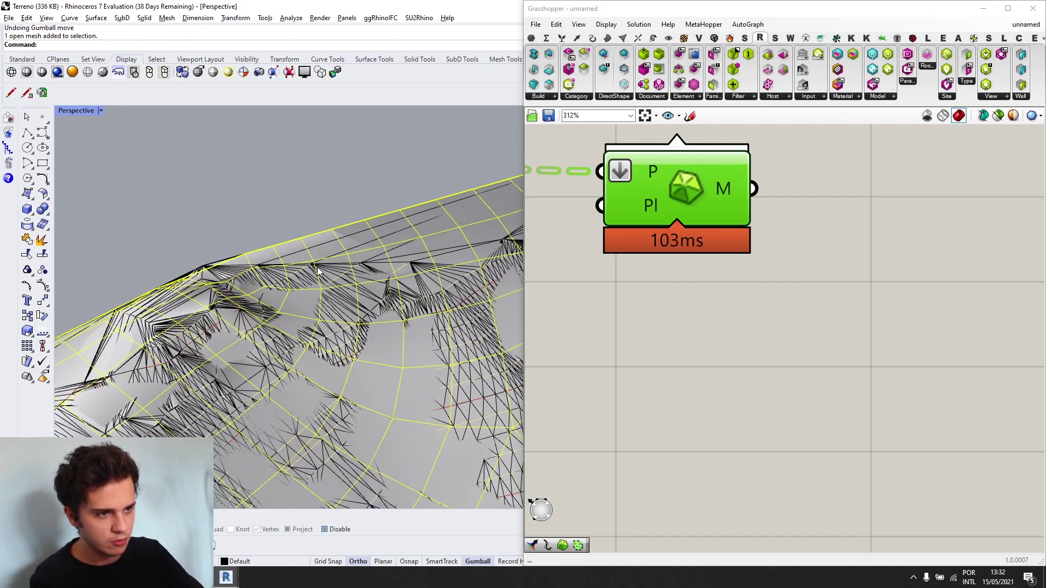
{"action": "left_click", "coordinate": [307, 268]}
{"action": "scroll", "coordinate": [205, 268], "scroll_direction": "down", "scroll_amount": 7}
{"action": "right_click_drag", "start_coordinate": [204, 261], "coordinate": [244, 380]}
{"action": "key", "text": "Delete"}
{"action": "left_click", "coordinate": [244, 380]}
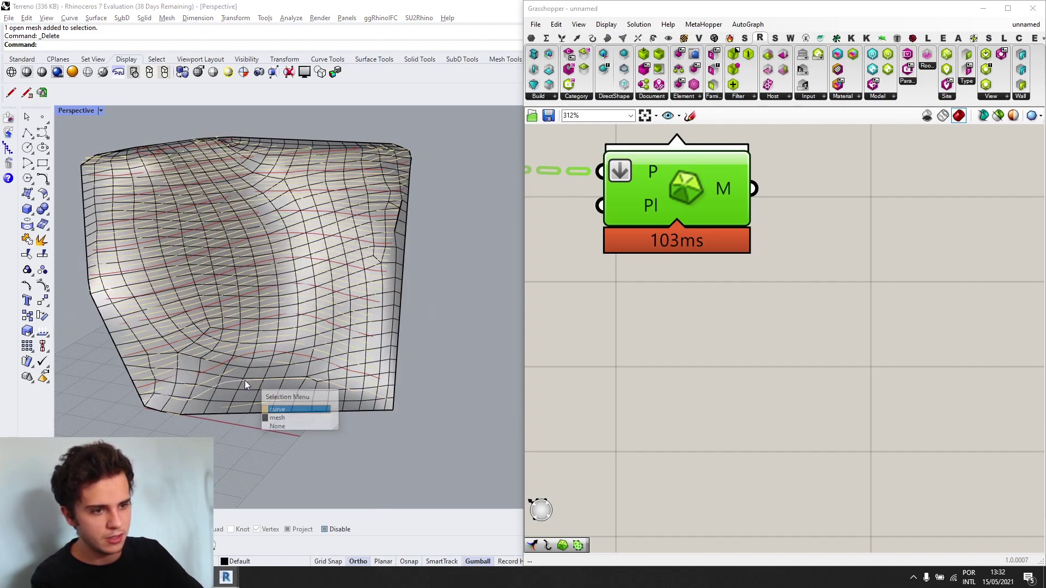
{"action": "left_click", "coordinate": [328, 421]}
{"action": "scroll", "coordinate": [351, 389], "scroll_direction": "down", "scroll_amount": 4}
{"action": "right_click_drag", "start_coordinate": [349, 384], "coordinate": [393, 361]}
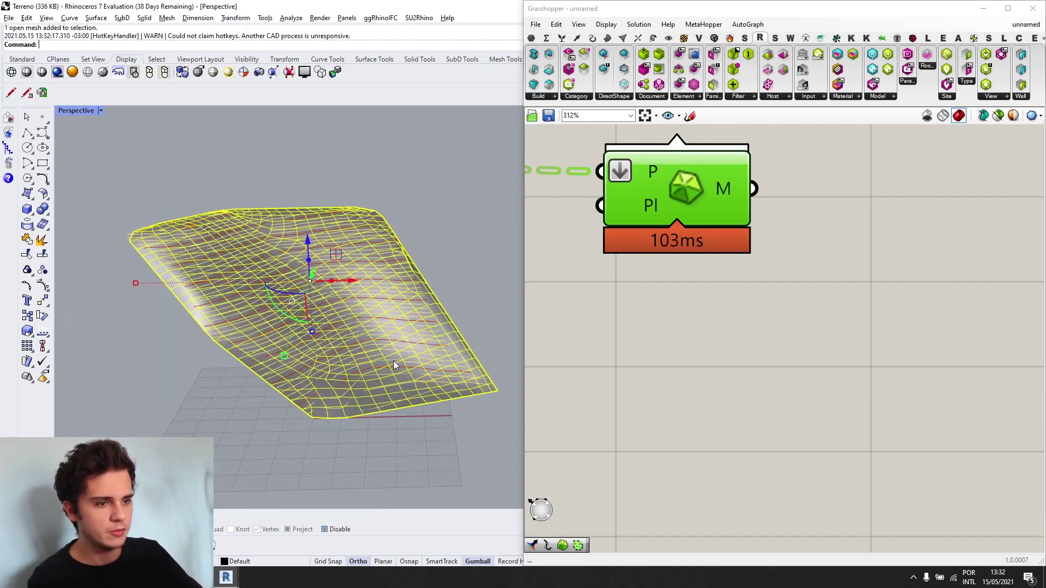
{"action": "key", "text": "Escape"}
- Add a Mesh parameter below the Delaunay Mesh component and reference the quad-remeshed terrain as its single mesh
{"action": "double_click", "coordinate": [710, 296]}
{"action": "type", "text": "mesh"}
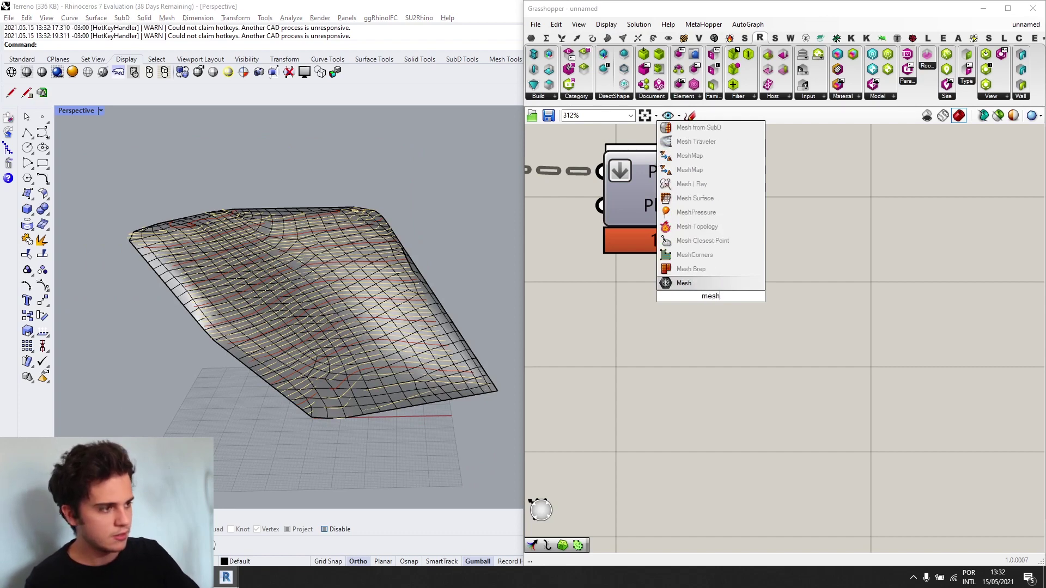
{"action": "key", "text": "Return"}
{"action": "right_click", "coordinate": [723, 292]}
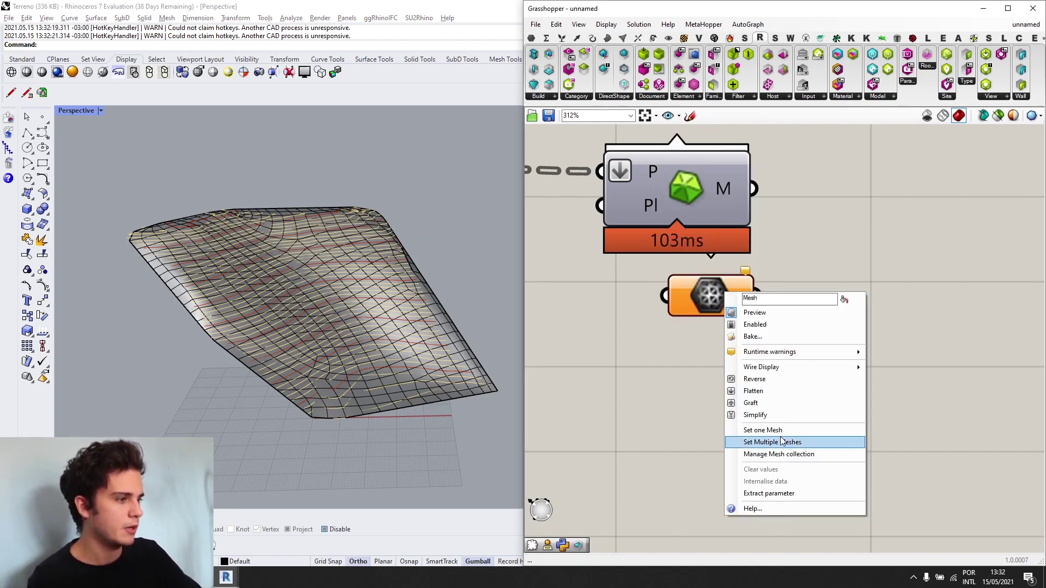
{"action": "left_click", "coordinate": [780, 441]}
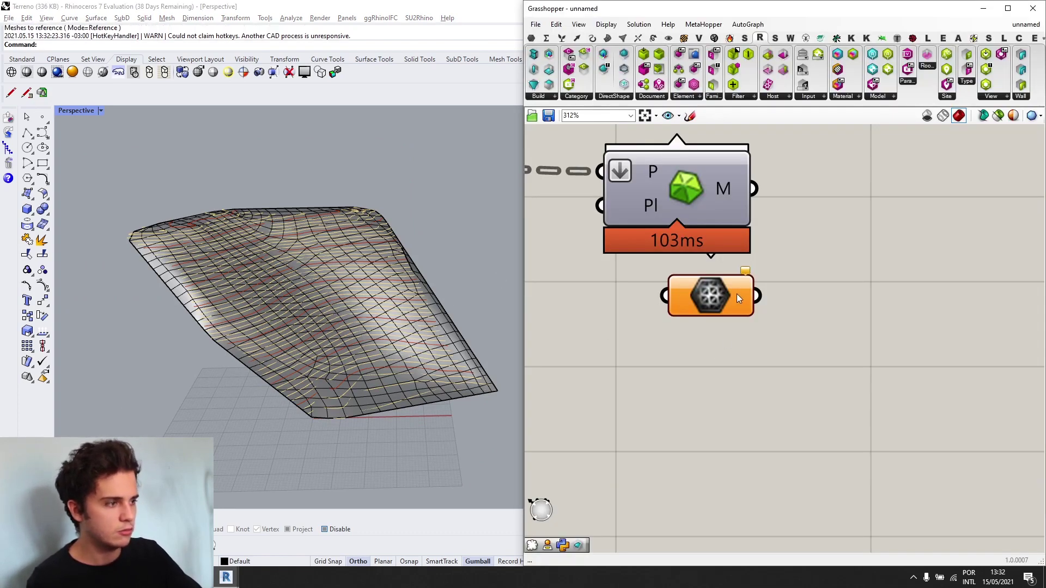
{"action": "right_click", "coordinate": [737, 293]}
{"action": "left_click", "coordinate": [762, 429]}
{"action": "scroll", "coordinate": [439, 374], "scroll_direction": "up", "scroll_amount": 3}
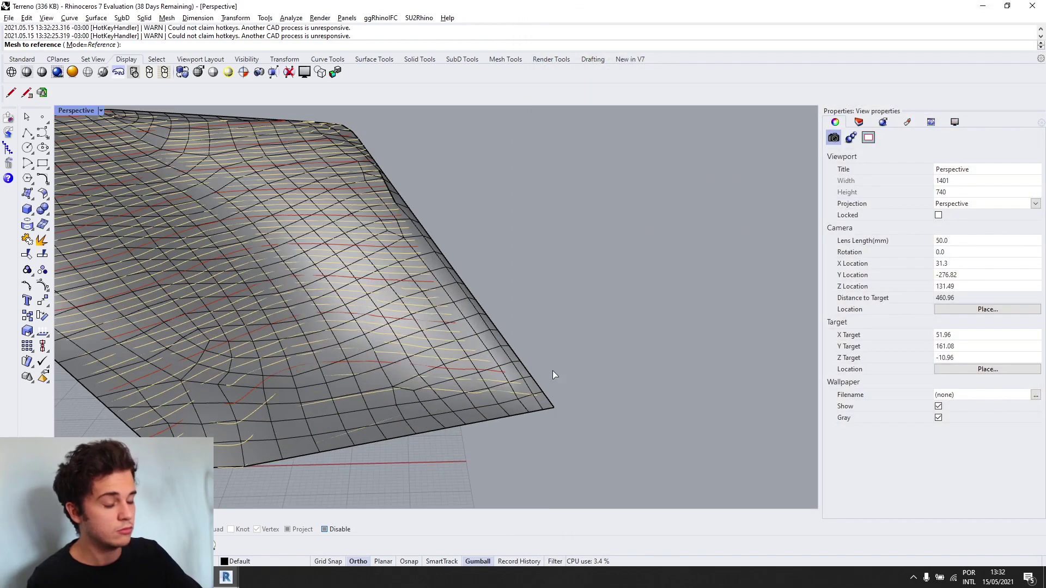
{"action": "left_click", "coordinate": [497, 341]}
- Disable the Curve, Discontinuity and Delaunay Mesh components and shift the Mesh parameter slightly down on the canvas
{"action": "scroll", "coordinate": [765, 313], "scroll_direction": "down", "scroll_amount": 3}
{"action": "mouse_move", "coordinate": [667, 322]}
{"action": "left_mouse_down"}
{"action": "mouse_move", "coordinate": [766, 319]}
{"action": "mouse_move", "coordinate": [579, 379]}
{"action": "left_mouse_up"}
{"action": "scroll", "coordinate": [914, 262], "scroll_direction": "down", "scroll_amount": 2}
{"action": "scroll", "coordinate": [846, 300], "scroll_direction": "up", "scroll_amount": 2}
{"action": "left_click_drag", "start_coordinate": [846, 297], "coordinate": [584, 236]}
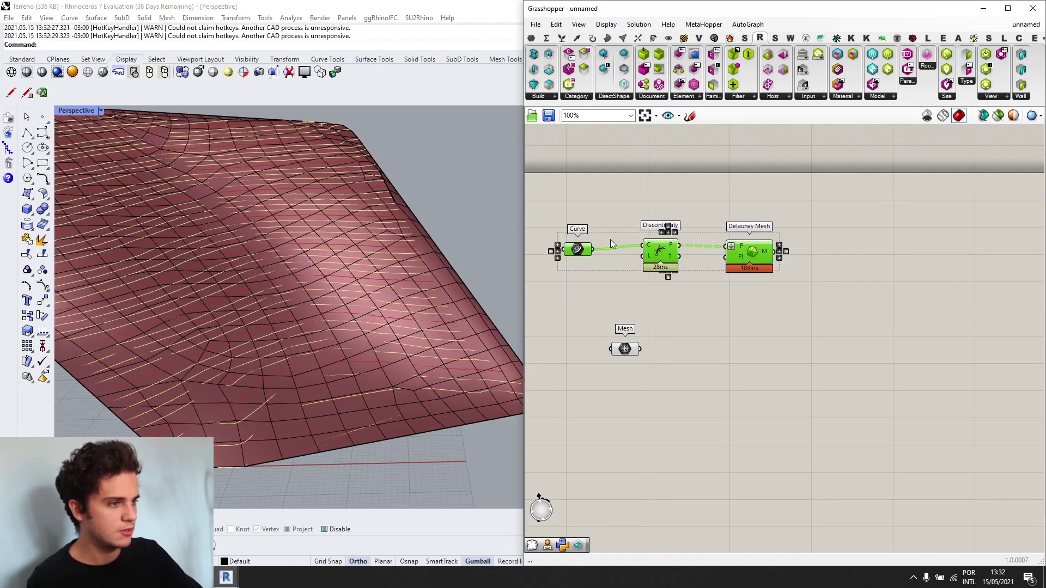
{"action": "middle_click", "coordinate": [702, 266]}
{"action": "left_click", "coordinate": [734, 300]}
{"action": "left_click", "coordinate": [602, 357]}
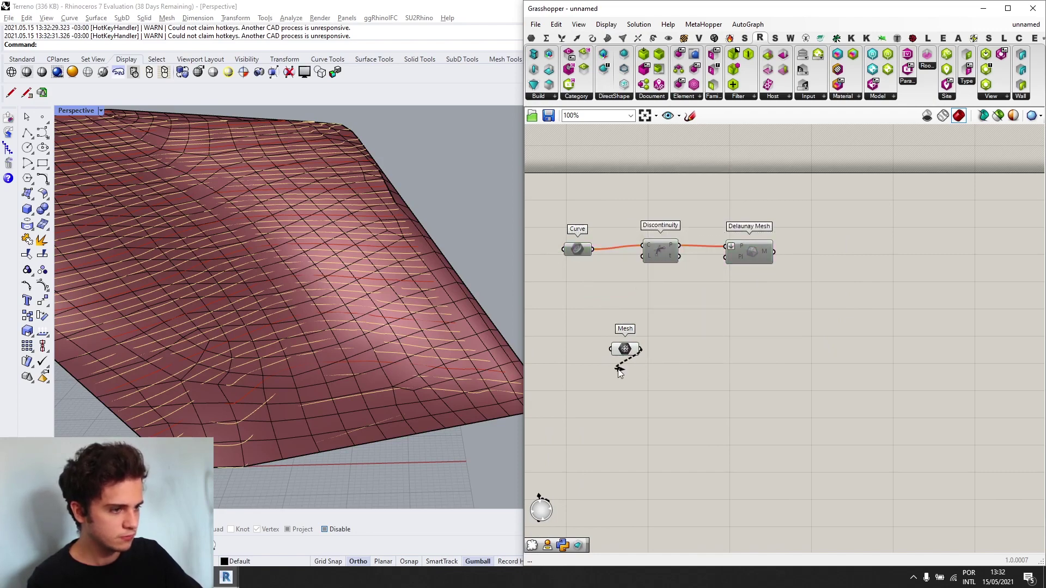
{"action": "left_click_drag", "start_coordinate": [618, 369], "coordinate": [616, 368]}
{"action": "left_click_drag", "start_coordinate": [623, 354], "coordinate": [623, 365]}
{"action": "scroll", "coordinate": [283, 292], "scroll_direction": "down", "scroll_amount": 6}
{"action": "right_click_drag", "start_coordinate": [286, 295], "coordinate": [321, 263]}
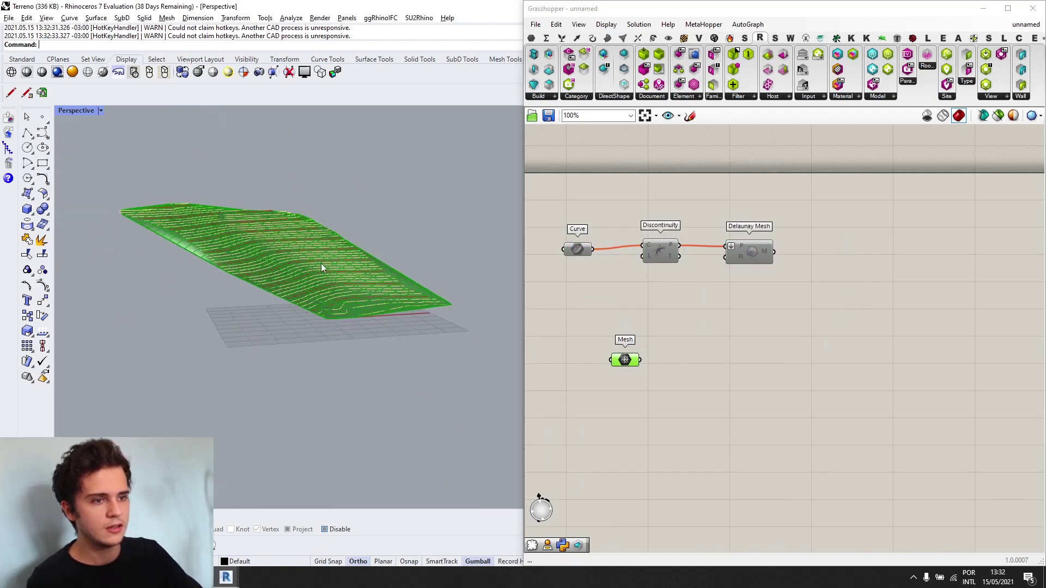
- Add an Add Topography (Mesh) component and connect the Mesh parameter to its M input
{"action": "right_click_drag", "start_coordinate": [841, 244], "coordinate": [741, 257]}
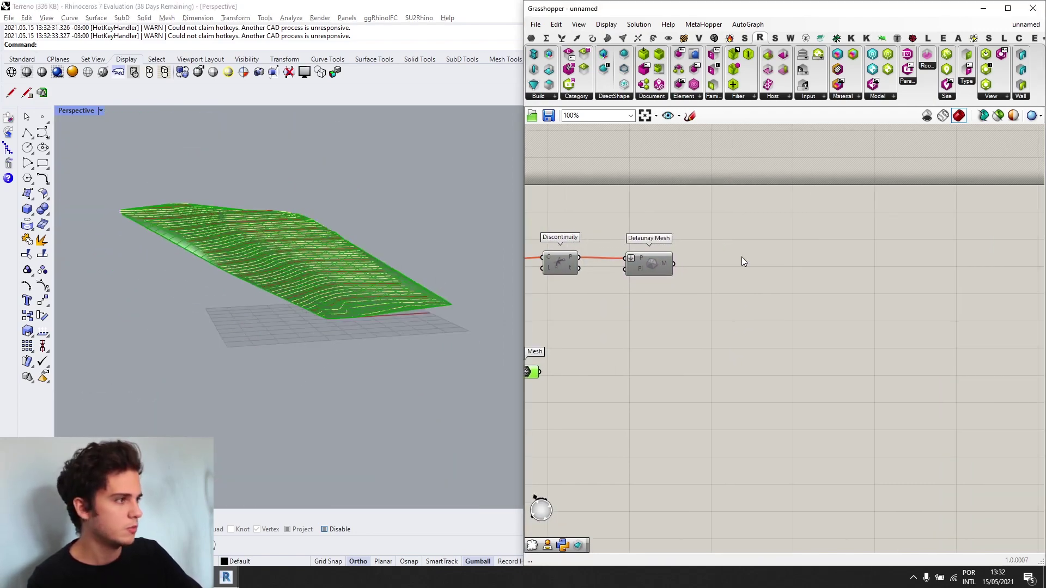
{"action": "left_click", "coordinate": [950, 100]}
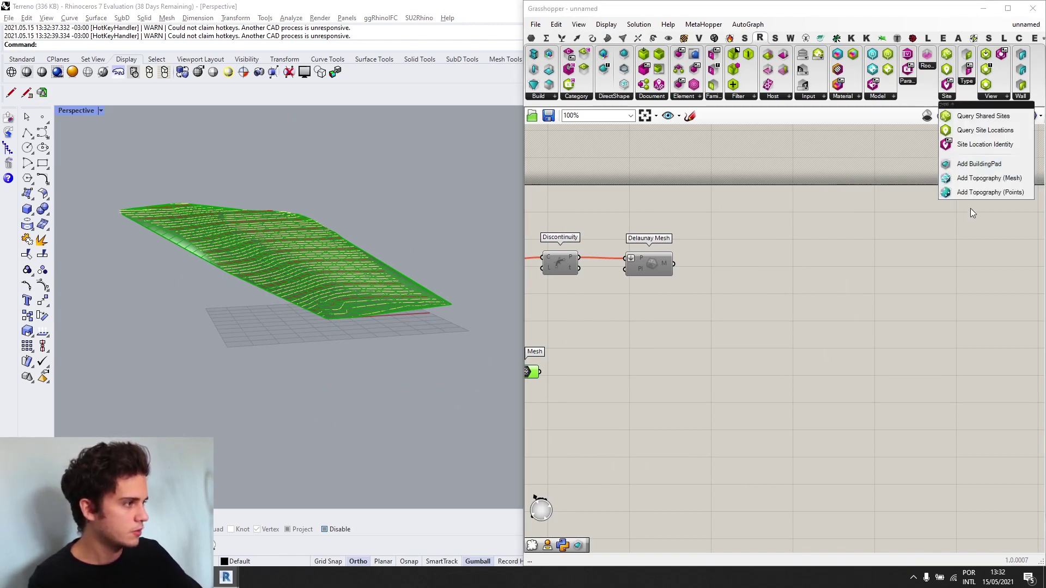
{"action": "left_click", "coordinate": [1006, 180]}
{"action": "left_click", "coordinate": [729, 322]}
{"action": "left_click_drag", "start_coordinate": [728, 323], "coordinate": [601, 382]}
{"action": "right_click_drag", "start_coordinate": [587, 375], "coordinate": [701, 359]}
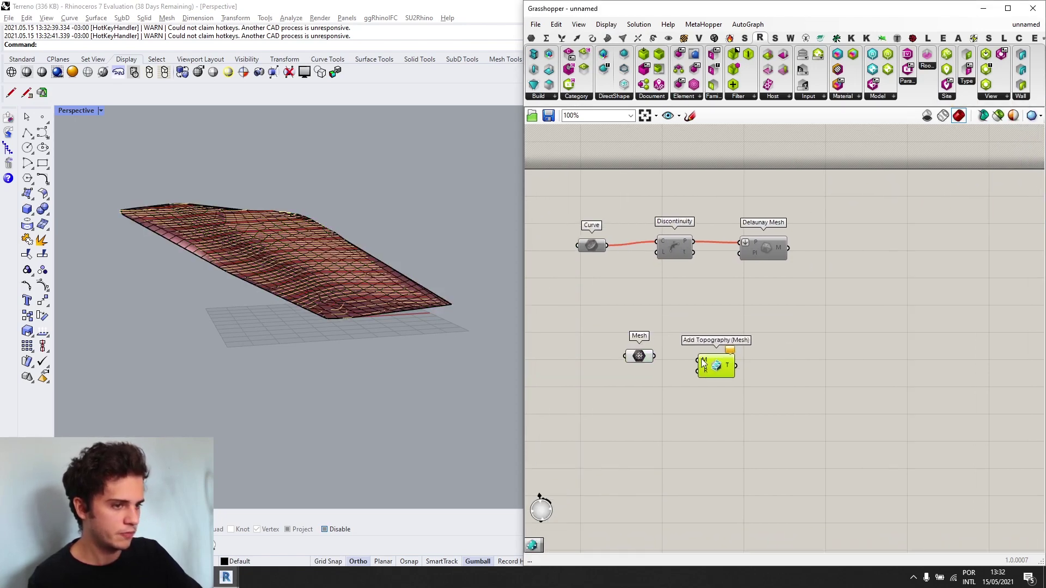
{"action": "left_click", "coordinate": [639, 355]}
{"action": "scroll", "coordinate": [649, 360], "scroll_direction": "up", "scroll_amount": 3}
{"action": "left_click_drag", "start_coordinate": [721, 365], "coordinate": [721, 366]}
{"action": "left_click_drag", "start_coordinate": [758, 371], "coordinate": [778, 359]}
- Switch to Revit, select the new topography in the 3D view and continue without saving at the error message
{"action": "right_click_drag", "start_coordinate": [283, 250], "coordinate": [178, 336]}
{"action": "scroll", "coordinate": [249, 306], "scroll_direction": "up", "scroll_amount": 3}
{"action": "right_click_drag", "start_coordinate": [262, 297], "coordinate": [456, 306]}
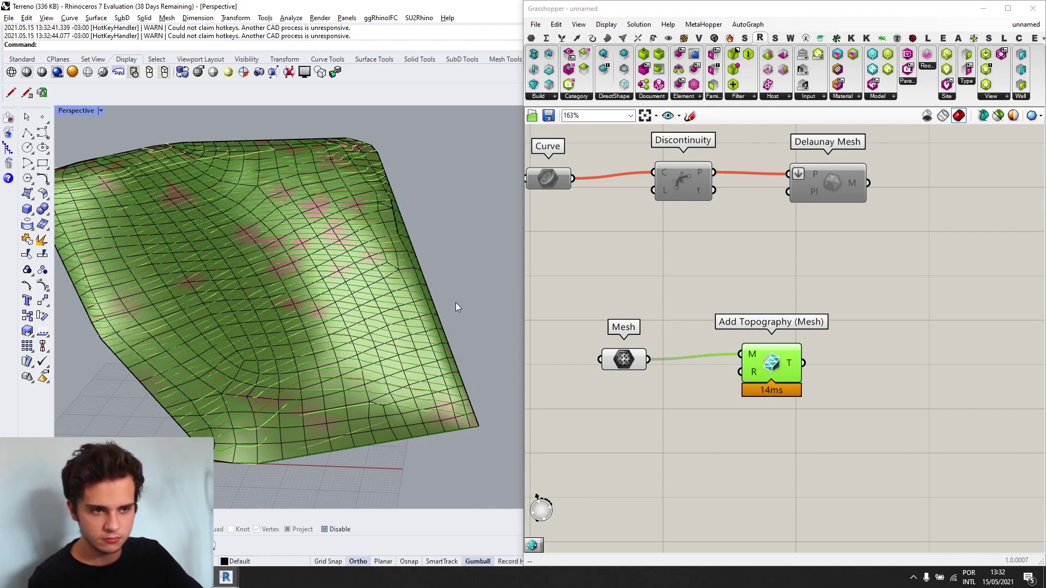
{"action": "scroll", "coordinate": [457, 361], "scroll_direction": "down", "scroll_amount": 5}
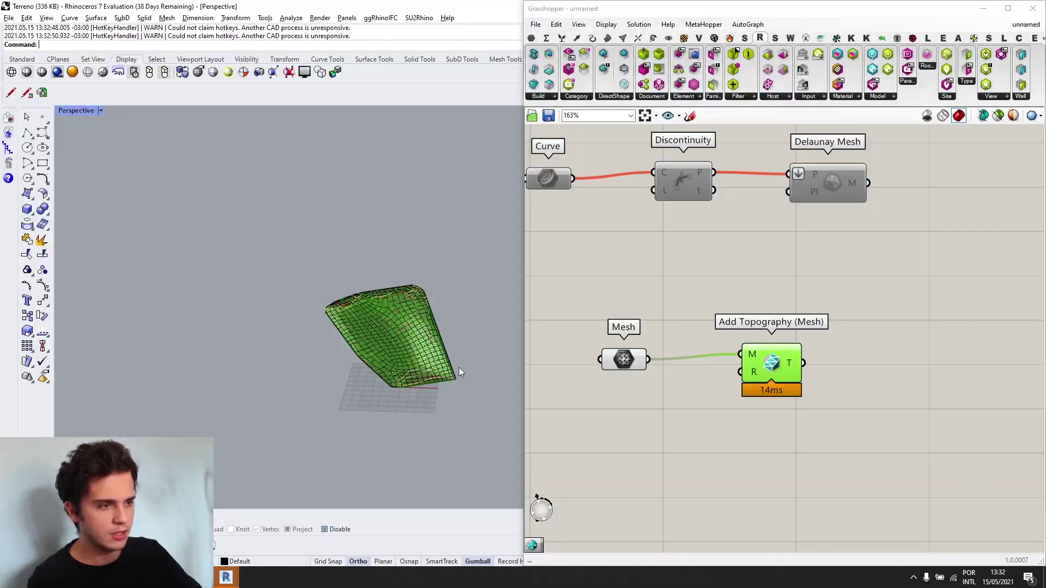
{"action": "left_click", "coordinate": [986, 12]}
{"action": "left_click", "coordinate": [983, 11]}
{"action": "scroll", "coordinate": [483, 305], "scroll_direction": "down", "scroll_amount": 6}
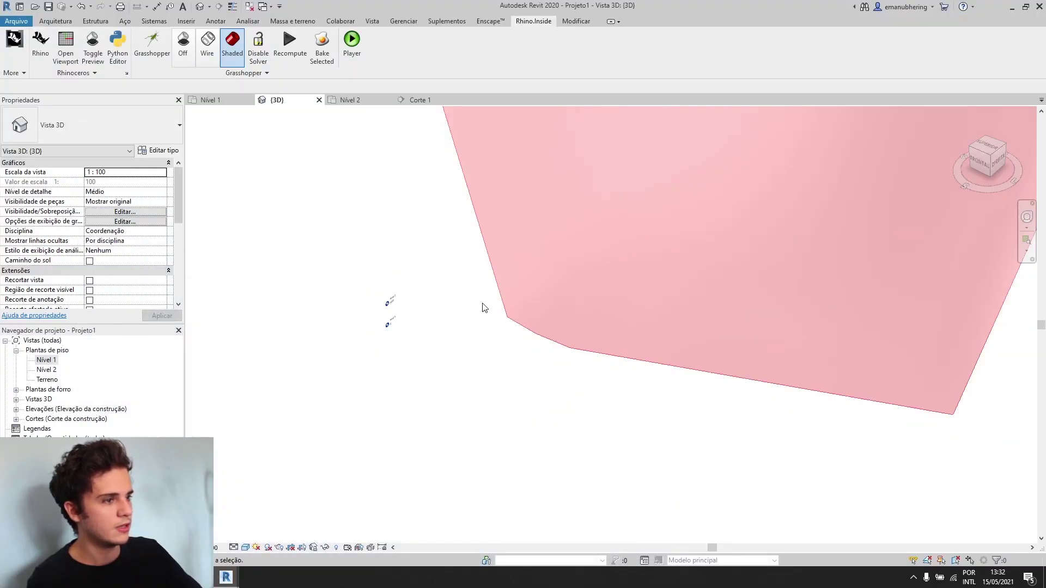
{"action": "left_click", "coordinate": [986, 161]}
{"action": "left_click", "coordinate": [631, 299]}
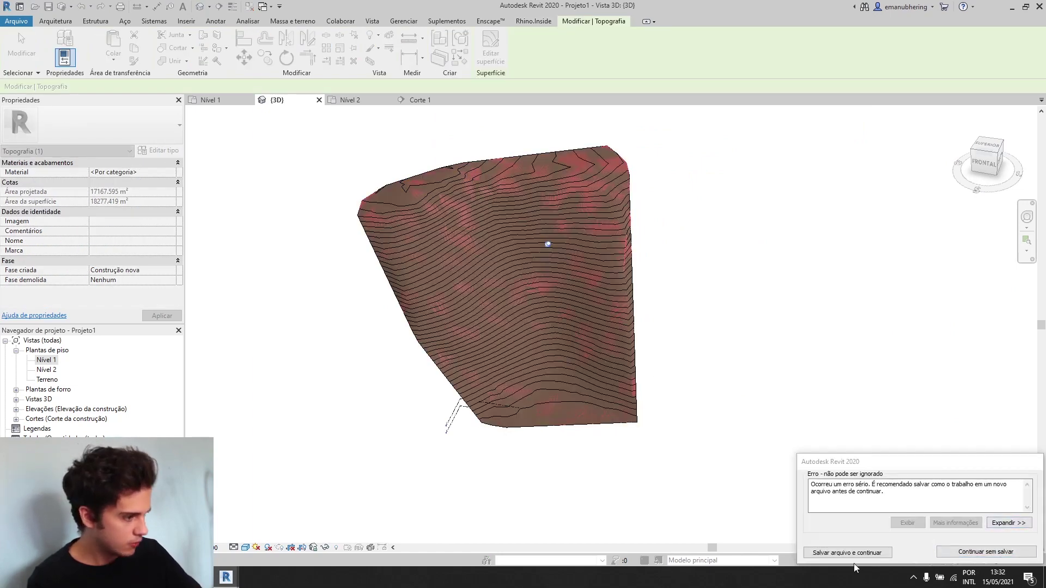
{"action": "left_click", "coordinate": [984, 551]}
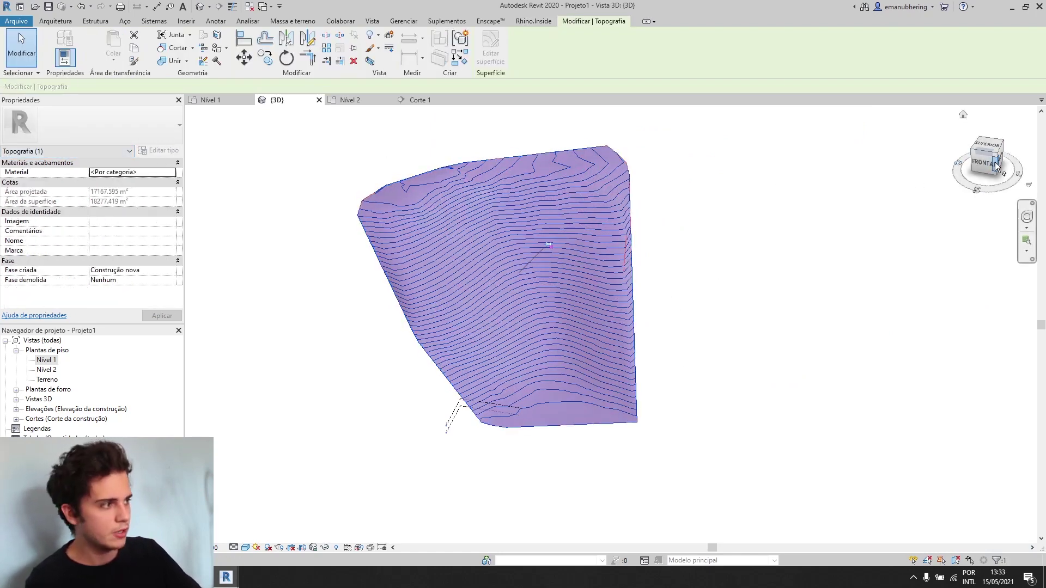
- Deselect the topography and examine its contour lines from several angles in the 3D view
{"action": "left_click", "coordinate": [977, 189]}
{"action": "left_click", "coordinate": [925, 203]}
{"action": "scroll", "coordinate": [613, 271], "scroll_direction": "up", "scroll_amount": 1}
{"action": "middle_click_drag", "start_coordinate": [612, 270], "coordinate": [734, 270], "text": "shift"}
{"action": "scroll", "coordinate": [771, 249], "scroll_direction": "up", "scroll_amount": 1}
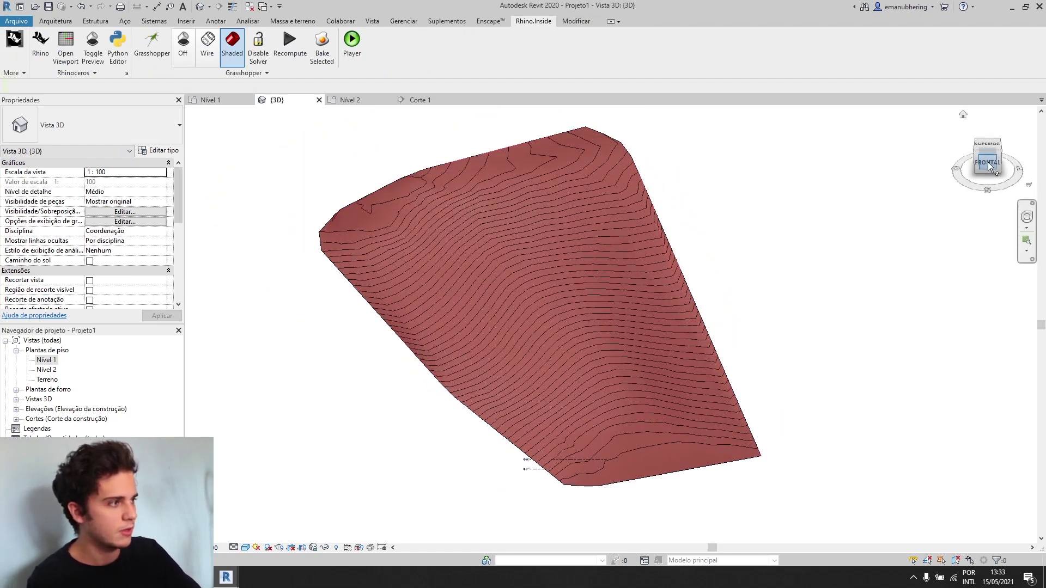
{"action": "left_click_drag", "start_coordinate": [988, 163], "coordinate": [965, 158]}
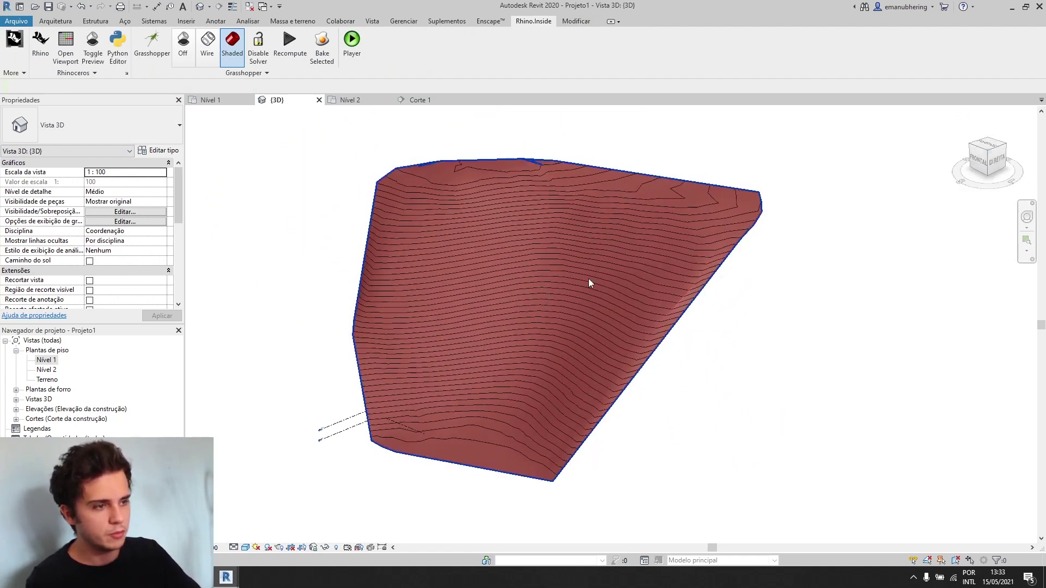
- Switch back to Rhino and Grasshopper and place an Add BuildingPad component beside Add Topography (Mesh)
{"action": "mouse_move", "coordinate": [232, 578]}
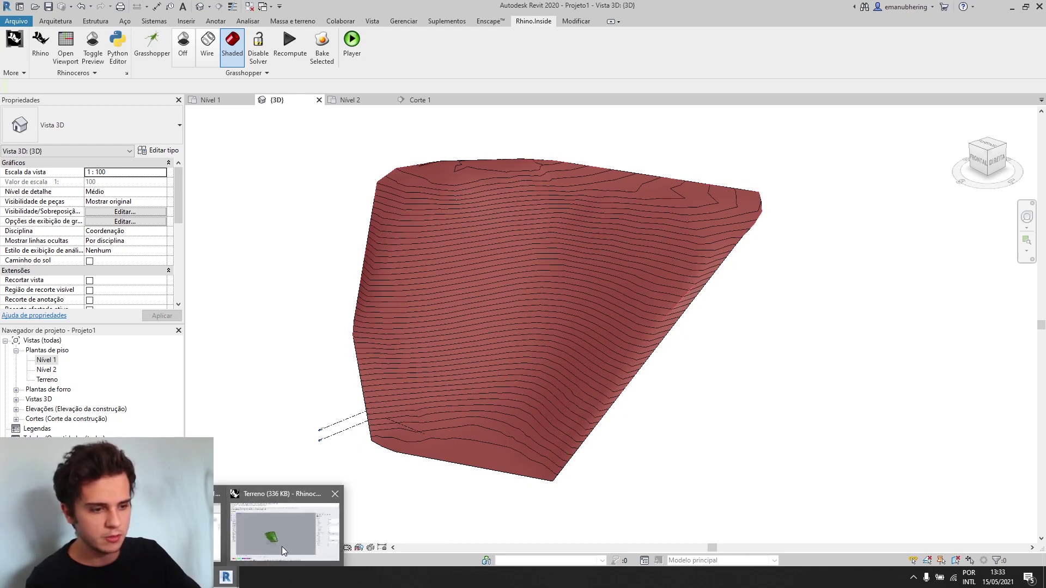
{"action": "left_click", "coordinate": [283, 548]}
{"action": "scroll", "coordinate": [347, 323], "scroll_direction": "up", "scroll_amount": 5}
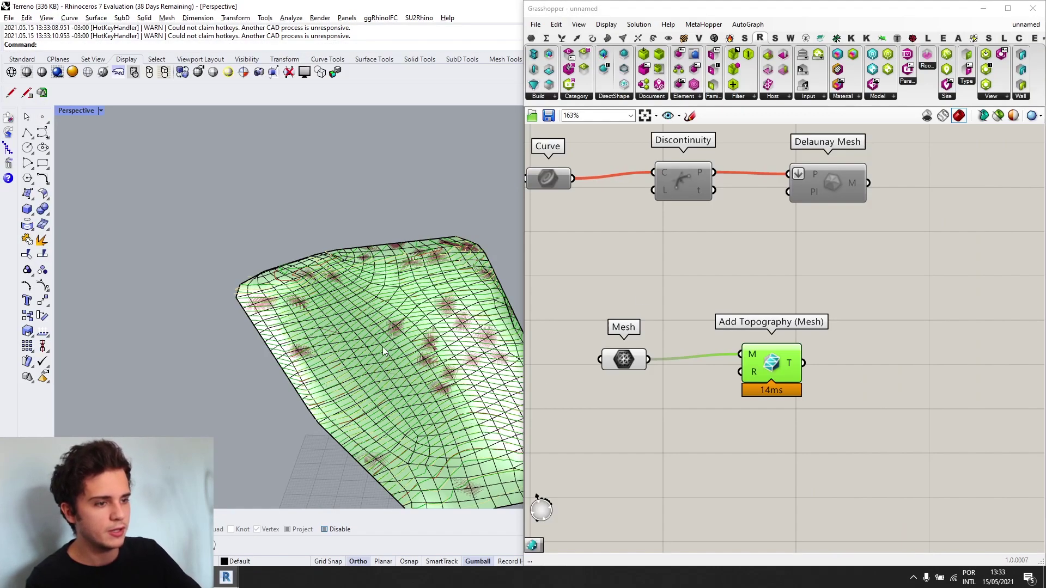
{"action": "scroll", "coordinate": [835, 320], "scroll_direction": "down", "scroll_amount": 2}
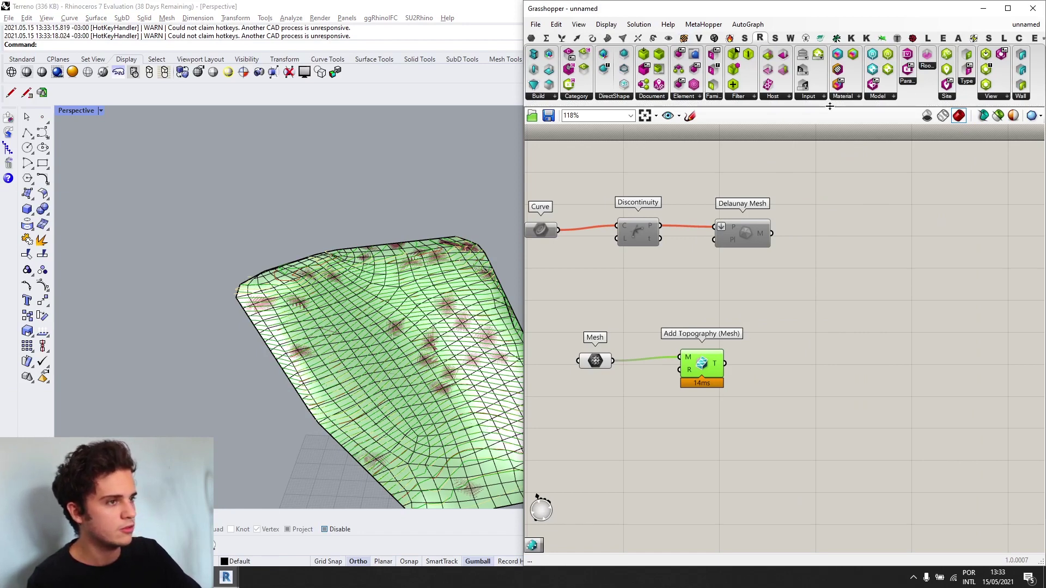
{"action": "left_click", "coordinate": [949, 96]}
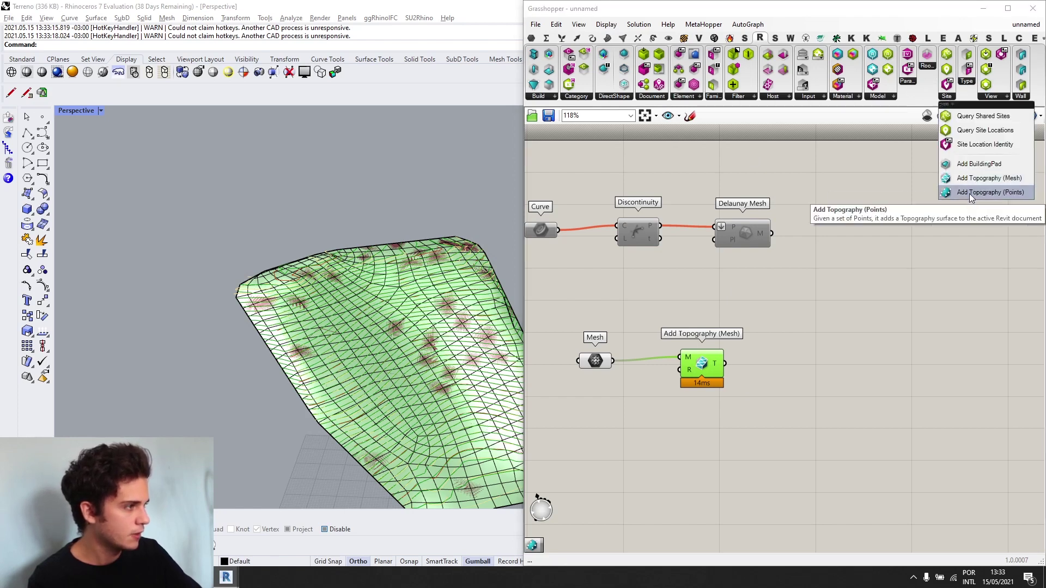
{"action": "left_click_drag", "start_coordinate": [979, 165], "coordinate": [855, 388]}
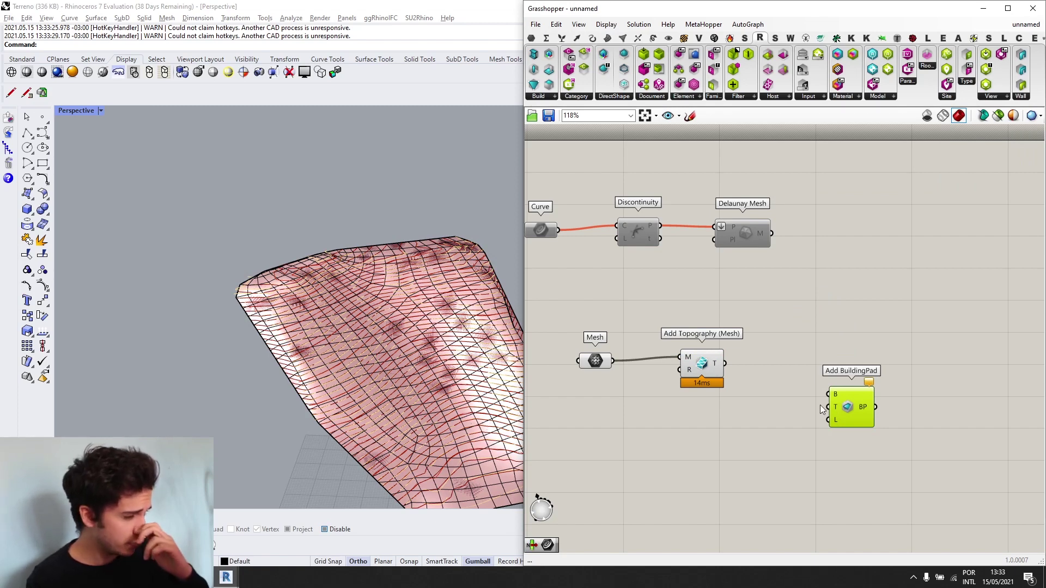
- Turn off the preview of the Mesh parameter that feeds Add Topography (Mesh)
{"action": "scroll", "coordinate": [819, 404], "scroll_direction": "up", "scroll_amount": 3}
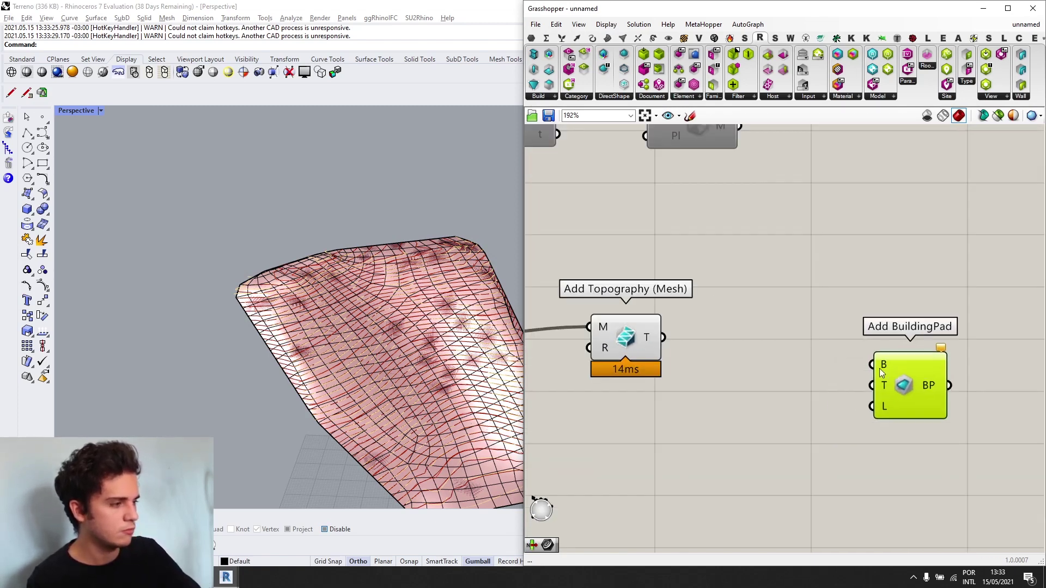
{"action": "scroll", "coordinate": [881, 367], "scroll_direction": "up", "scroll_amount": 3}
{"action": "scroll", "coordinate": [846, 374], "scroll_direction": "down", "scroll_amount": 3}
{"action": "scroll", "coordinate": [277, 388], "scroll_direction": "down", "scroll_amount": 5}
{"action": "right_click_drag", "start_coordinate": [297, 384], "coordinate": [333, 405]}
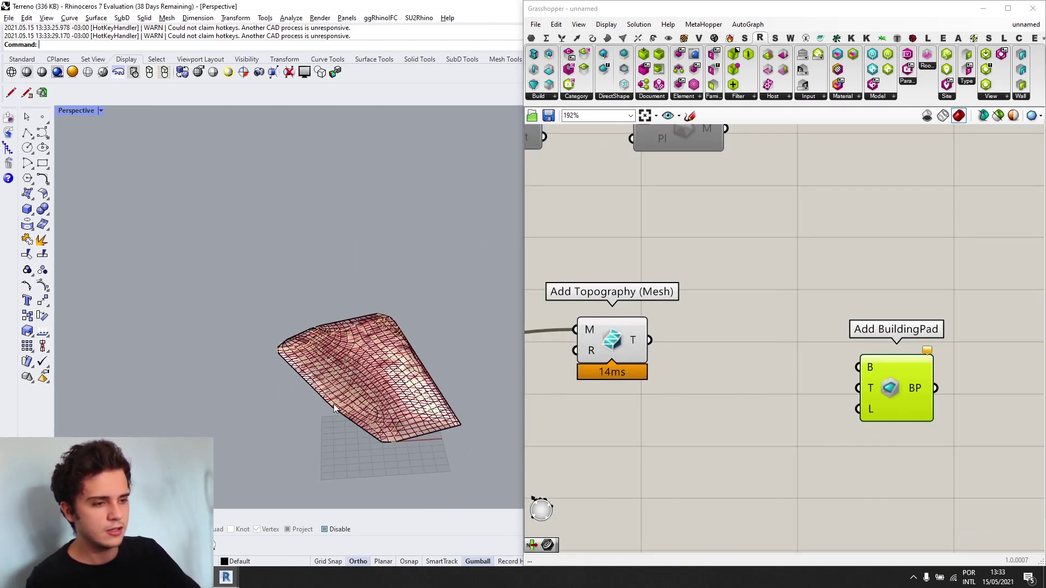
{"action": "scroll", "coordinate": [391, 415], "scroll_direction": "up", "scroll_amount": 5}
{"action": "scroll", "coordinate": [661, 371], "scroll_direction": "down", "scroll_amount": 4}
{"action": "right_click_drag", "start_coordinate": [661, 371], "coordinate": [740, 375]}
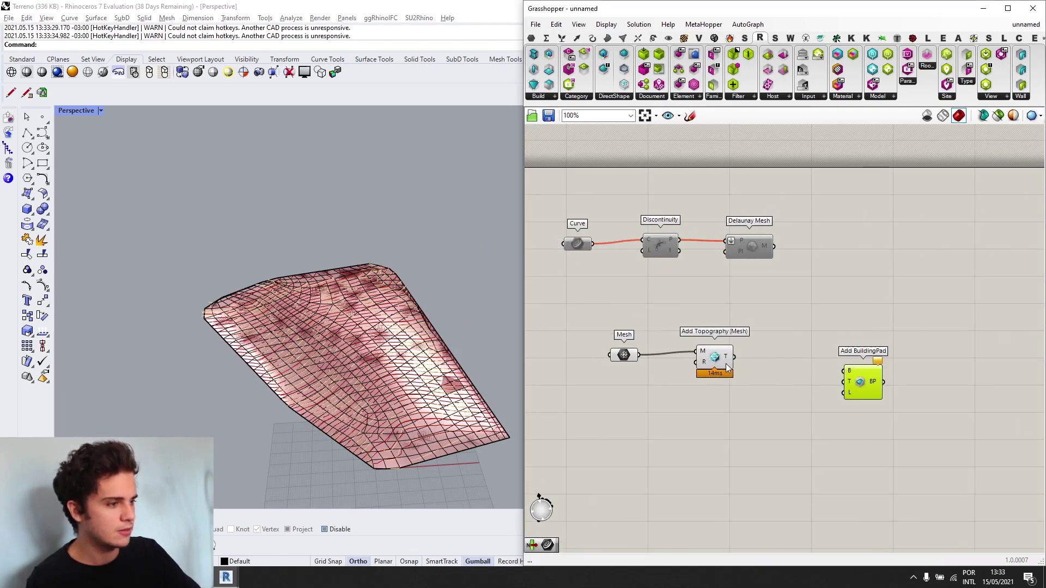
{"action": "left_click", "coordinate": [718, 361]}
{"action": "left_click", "coordinate": [627, 354]}
{"action": "middle_click", "coordinate": [628, 349]}
{"action": "left_click", "coordinate": [663, 316]}
- Draw a rectangle beneath the lower edge of the terrain and select it
{"action": "right_click_drag", "start_coordinate": [403, 366], "coordinate": [457, 319]}
{"action": "scroll", "coordinate": [347, 369], "scroll_direction": "down", "scroll_amount": 5}
{"action": "left_click", "coordinate": [42, 162]}
{"action": "left_click", "coordinate": [457, 290]}
{"action": "left_click", "coordinate": [457, 303]}
{"action": "scroll", "coordinate": [367, 349], "scroll_direction": "down", "scroll_amount": 6}
{"action": "left_click", "coordinate": [374, 341]}
{"action": "scroll", "coordinate": [426, 323], "scroll_direction": "up", "scroll_amount": 3}
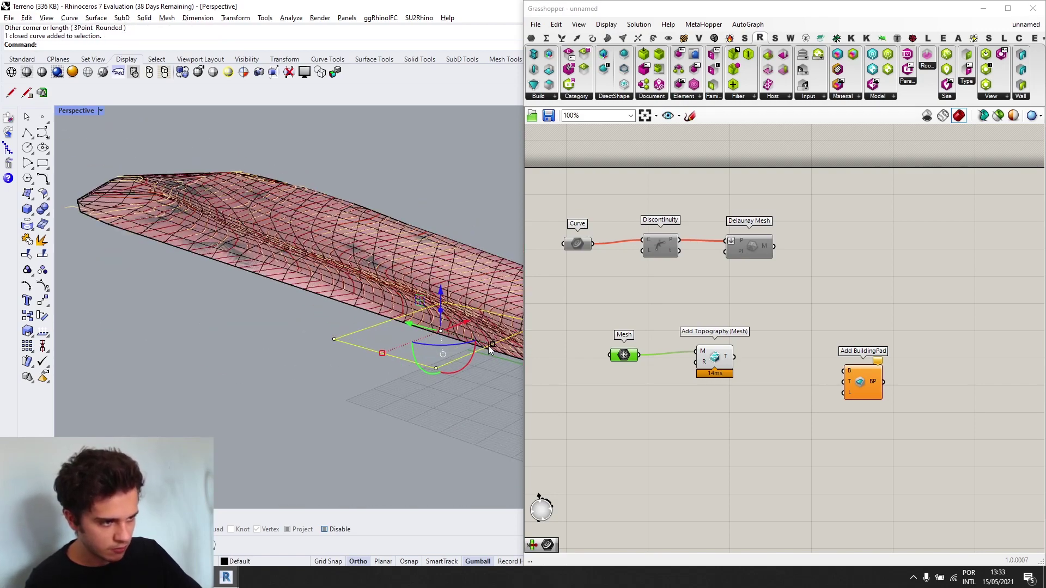
- Scale the selected rectangle along one direction and check it beneath the terrain from several angles, leaving it deselected
{"action": "left_click_drag", "start_coordinate": [489, 345], "coordinate": [473, 341]}
{"action": "scroll", "coordinate": [473, 341], "scroll_direction": "down", "scroll_amount": 5}
{"action": "right_click_drag", "start_coordinate": [469, 341], "coordinate": [316, 373]}
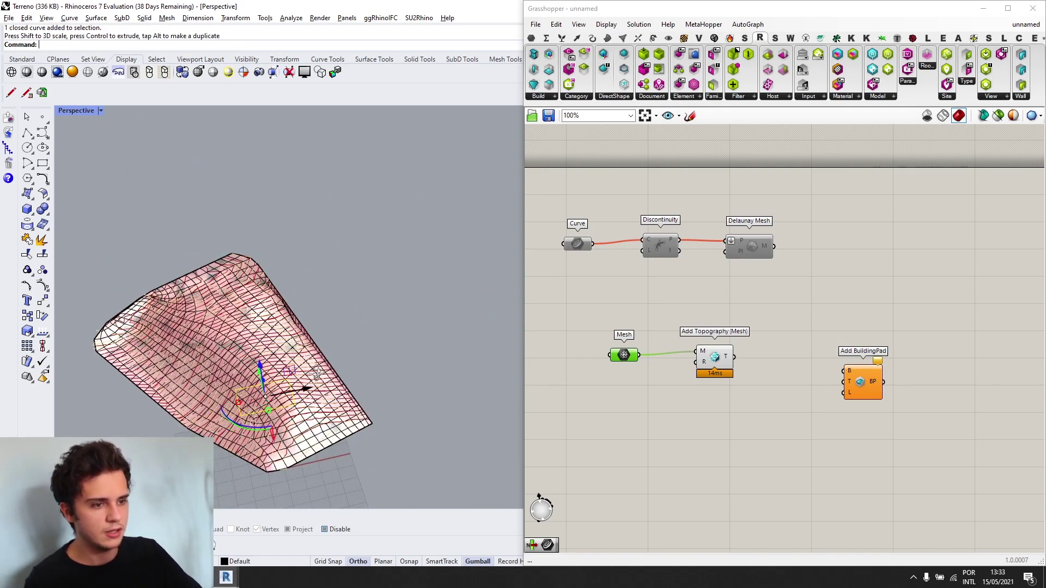
{"action": "right_click_drag", "start_coordinate": [452, 413], "coordinate": [363, 342]}
{"action": "scroll", "coordinate": [348, 327], "scroll_direction": "up", "scroll_amount": 4}
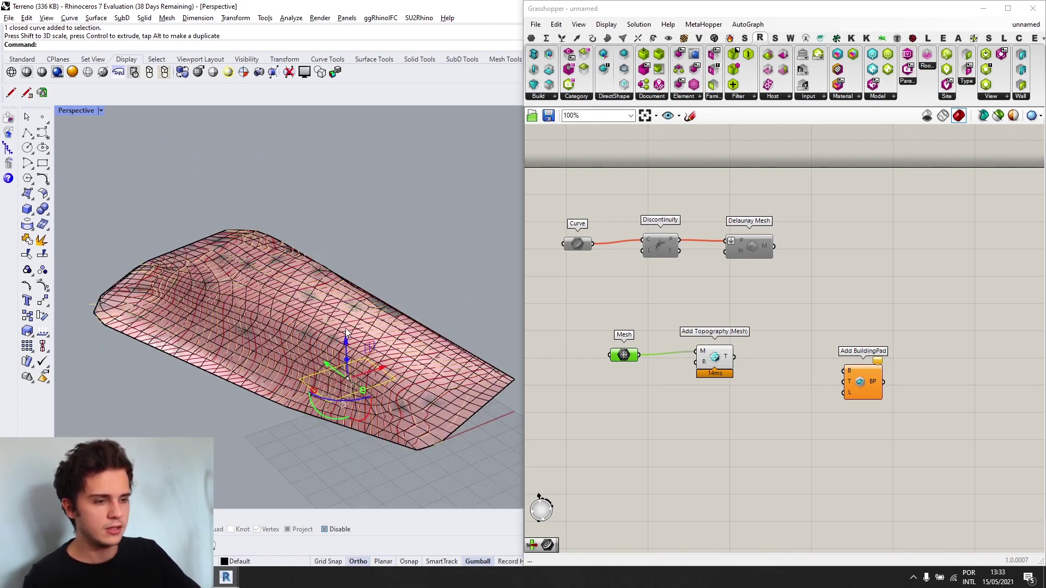
{"action": "scroll", "coordinate": [327, 327], "scroll_direction": "down", "scroll_amount": 4}
{"action": "left_click", "coordinate": [723, 416]}
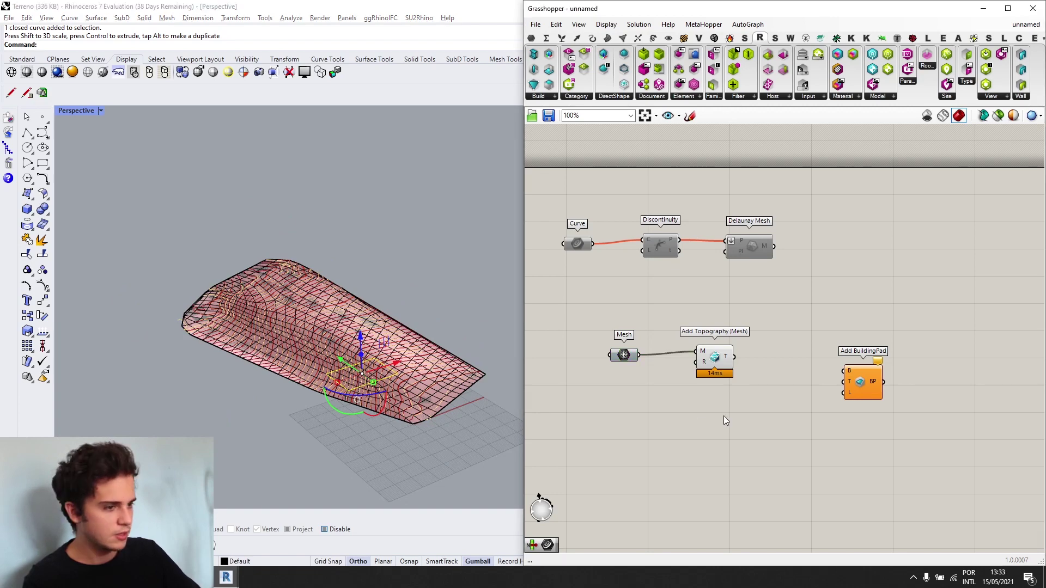
{"action": "left_click", "coordinate": [398, 454]}
{"action": "right_click_drag", "start_coordinate": [397, 453], "coordinate": [429, 323]}
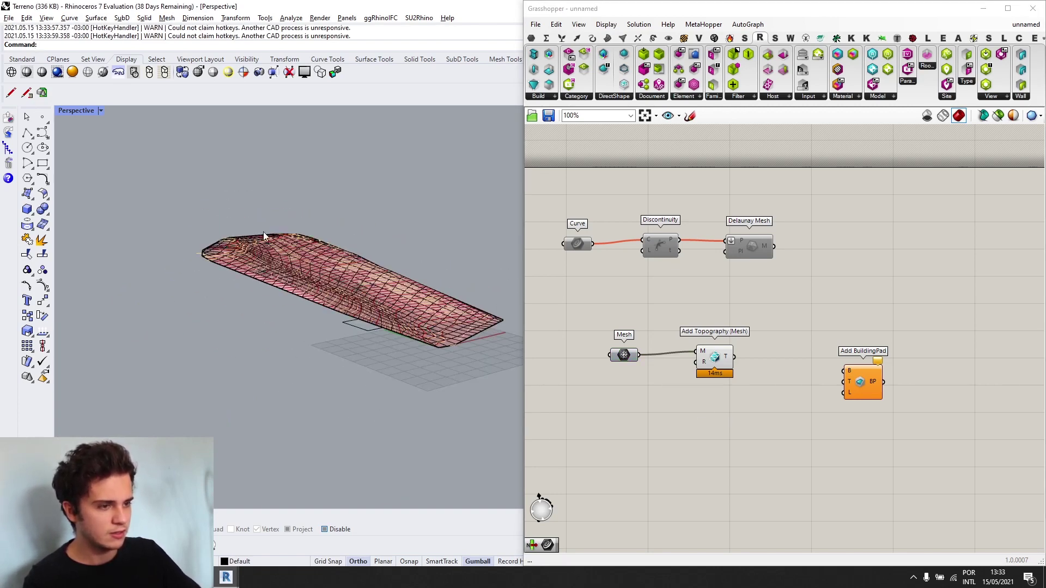
- Move the Curve parameter below and to the side of the Discontinuity component on the canvas
{"action": "scroll", "coordinate": [584, 276], "scroll_direction": "up", "scroll_amount": 3}
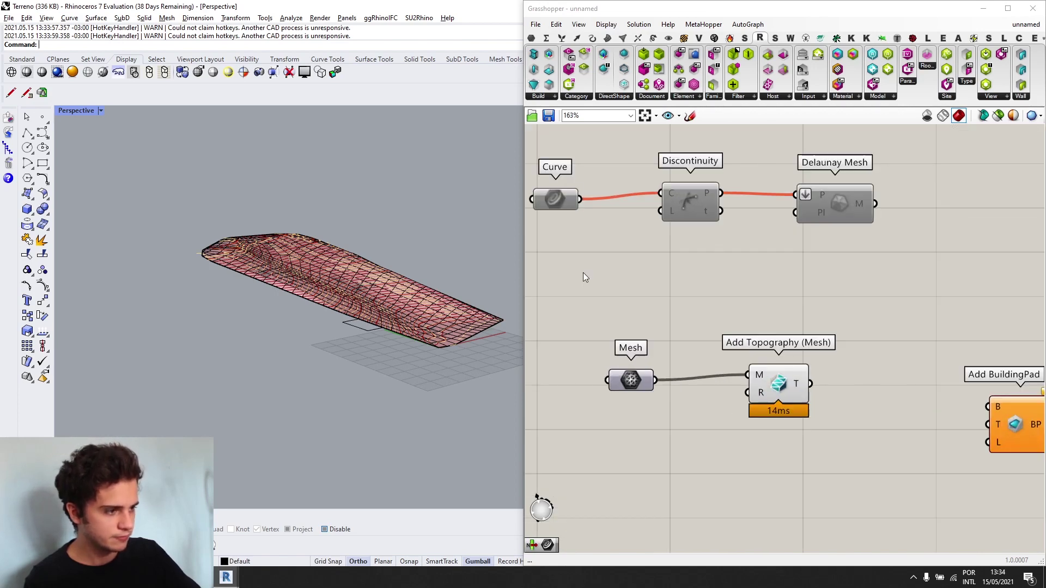
{"action": "middle_click", "coordinate": [648, 230]}
{"action": "left_click", "coordinate": [678, 232]}
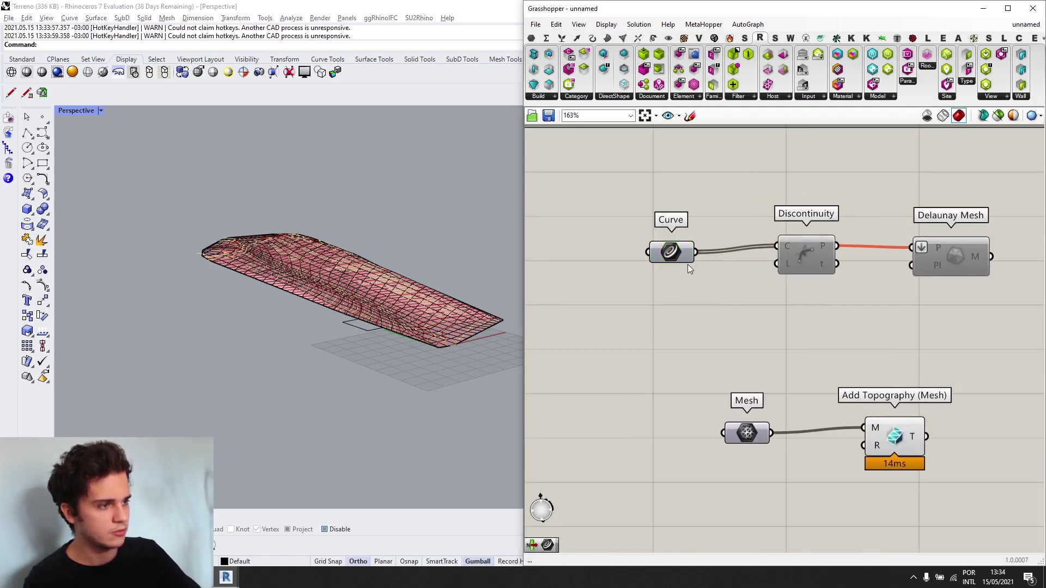
{"action": "left_click_drag", "start_coordinate": [688, 264], "coordinate": [634, 324]}
{"action": "middle_click", "coordinate": [634, 324]}
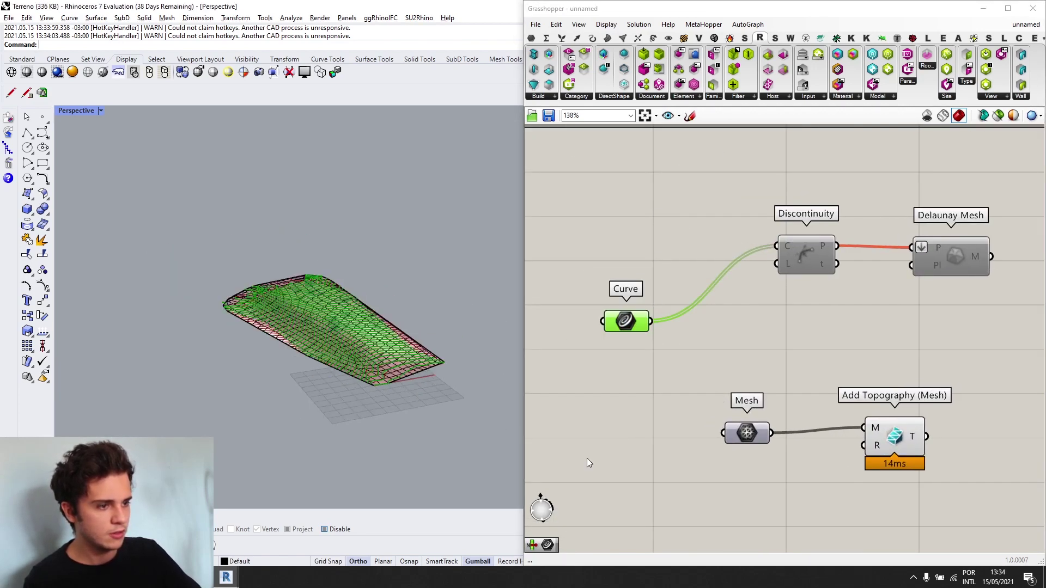
- Place a List Item component below the Mesh parameter and connect the Curve parameter to its L input
{"action": "scroll", "coordinate": [616, 468], "scroll_direction": "down", "scroll_amount": 3}
{"action": "double_click", "coordinate": [647, 474]}
{"action": "type", "text": "list i"}
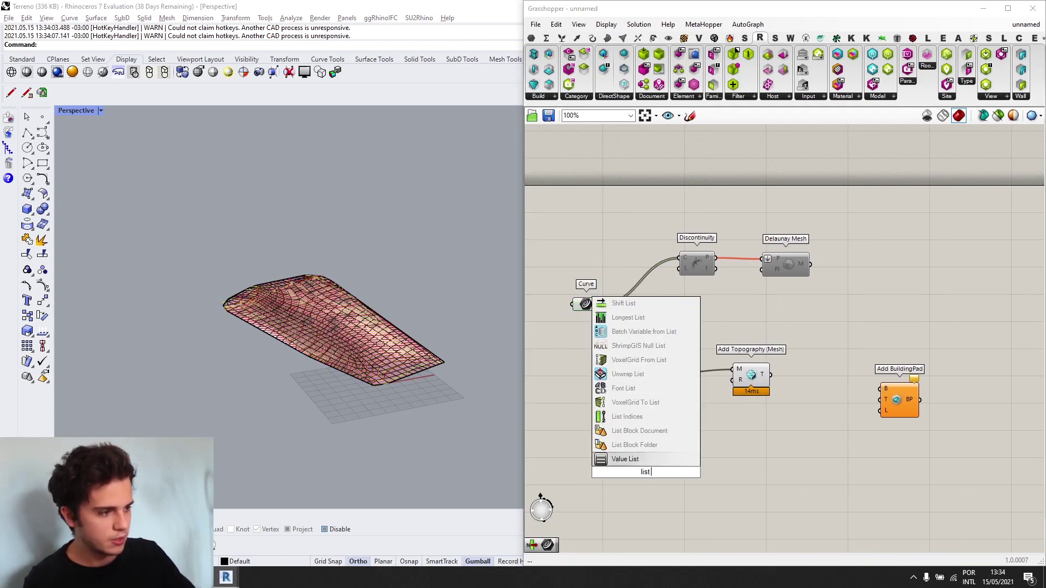
{"action": "key", "text": "Return"}
{"action": "scroll", "coordinate": [663, 355], "scroll_direction": "up", "scroll_amount": 2}
{"action": "left_click", "coordinate": [541, 275]}
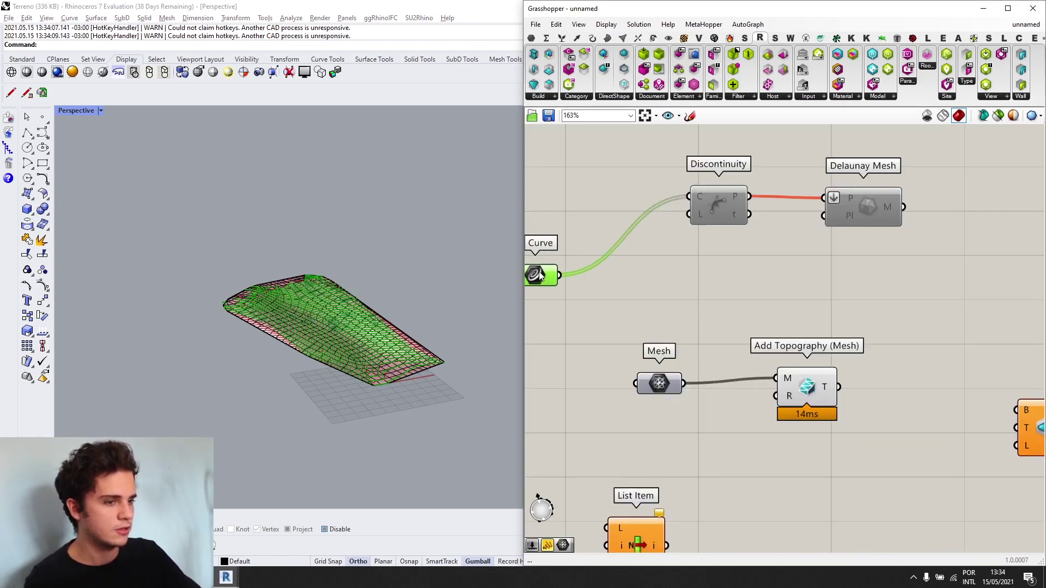
{"action": "scroll", "coordinate": [563, 278], "scroll_direction": "down", "scroll_amount": 2}
{"action": "left_click_drag", "start_coordinate": [560, 275], "coordinate": [658, 434]}
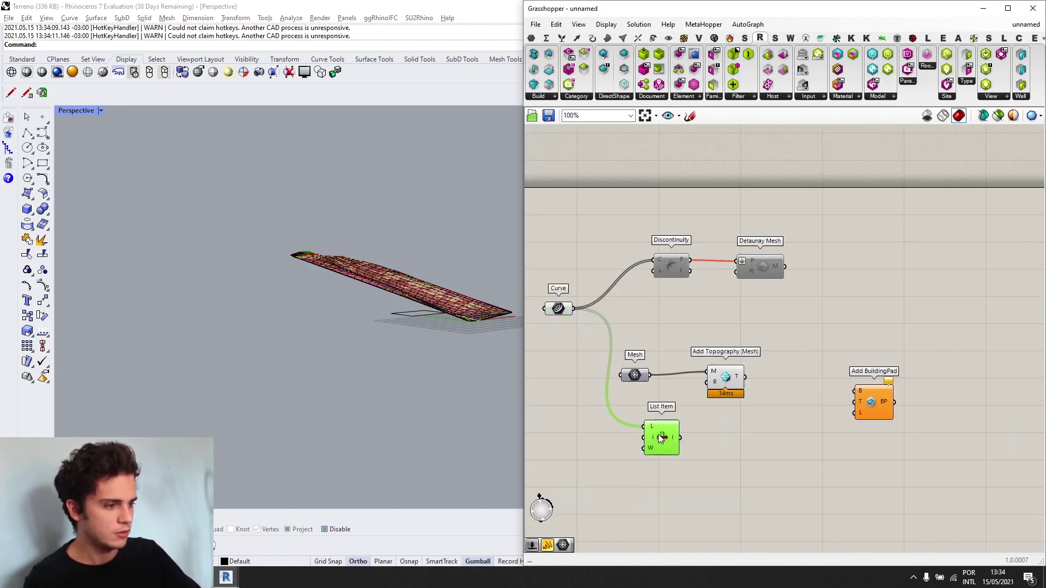
- Add a number slider with value 50, connect it to List Item's index input and align the component with it
{"action": "double_click", "coordinate": [565, 408]}
{"action": "type", "text": "50"}
{"action": "key", "text": "Return"}
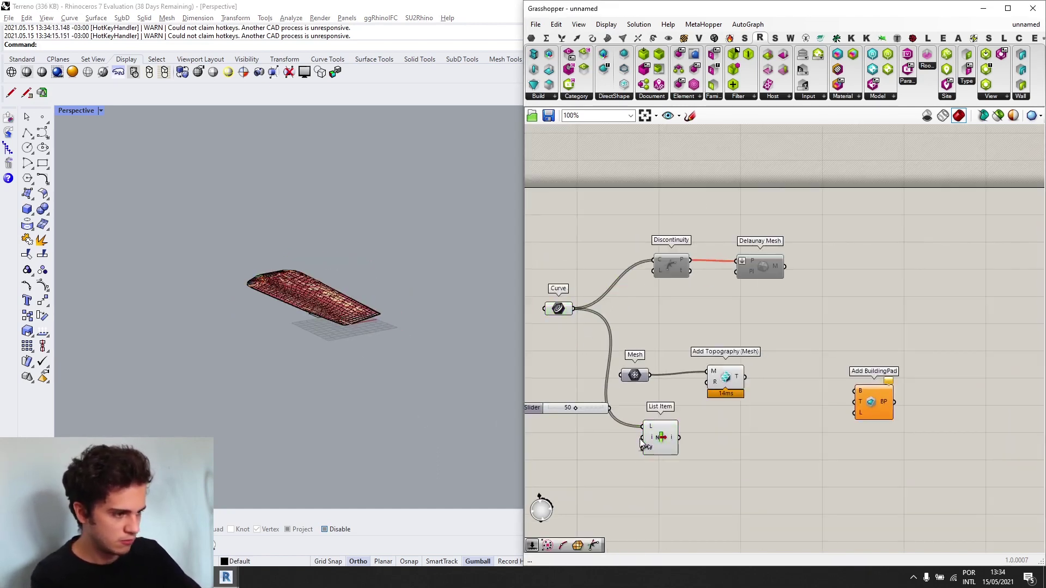
{"action": "left_click_drag", "start_coordinate": [662, 439], "coordinate": [662, 421]}
- Set the index slider to 39 to pick a contour curve crossing the lower half of the terrain
{"action": "right_click_drag", "start_coordinate": [264, 299], "coordinate": [246, 354]}
{"action": "scroll", "coordinate": [265, 307], "scroll_direction": "up", "scroll_amount": 6}
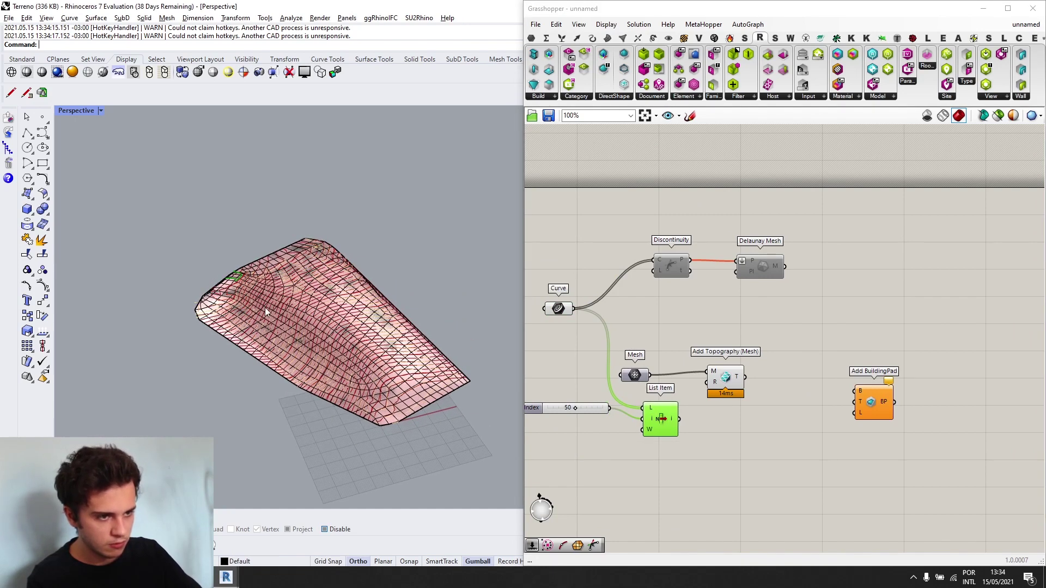
{"action": "scroll", "coordinate": [646, 432], "scroll_direction": "up", "scroll_amount": 2}
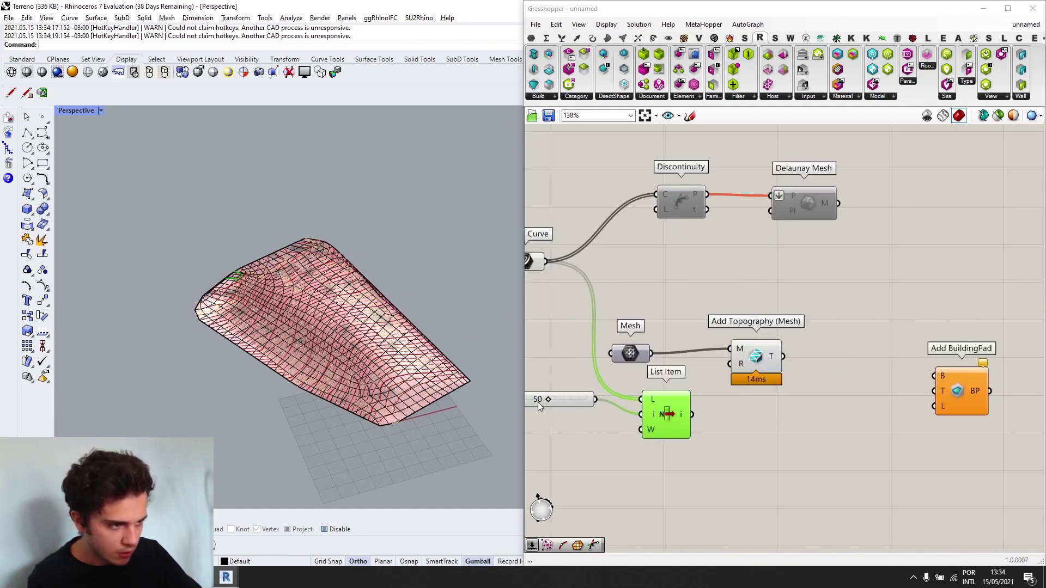
{"action": "left_click_drag", "start_coordinate": [540, 400], "coordinate": [535, 400]}
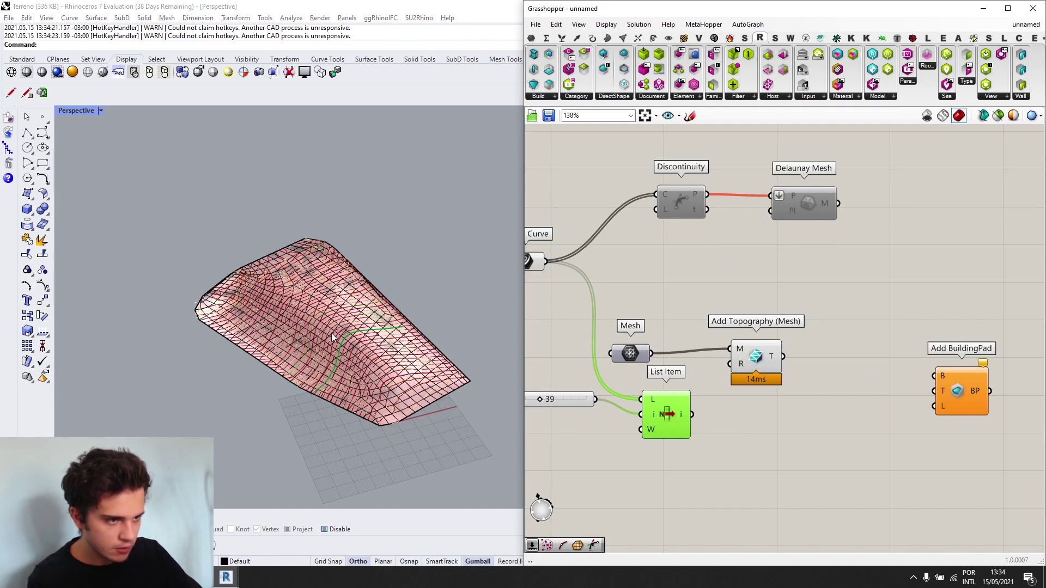
- Move the List Item component together with its index slider farther below the Mesh parameter
{"action": "scroll", "coordinate": [332, 338], "scroll_direction": "down", "scroll_amount": 3}
{"action": "scroll", "coordinate": [721, 410], "scroll_direction": "down", "scroll_amount": 1}
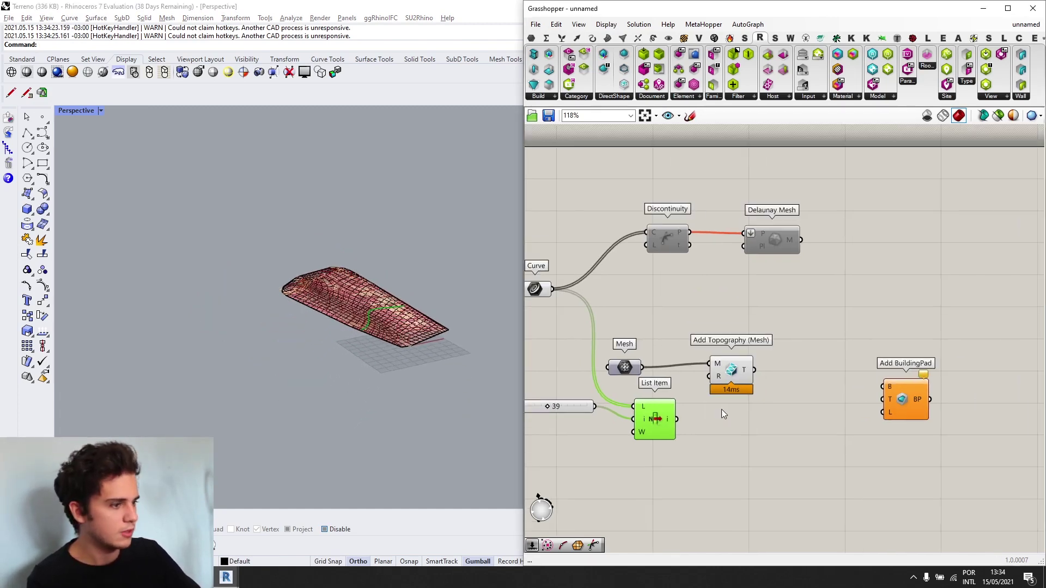
{"action": "left_click_drag", "start_coordinate": [652, 463], "coordinate": [569, 406]}
{"action": "left_click_drag", "start_coordinate": [651, 421], "coordinate": [633, 464]}
- Place an Evaluate Curve component beside List Item, below Add Topography (Mesh)
{"action": "scroll", "coordinate": [892, 403], "scroll_direction": "up", "scroll_amount": 1}
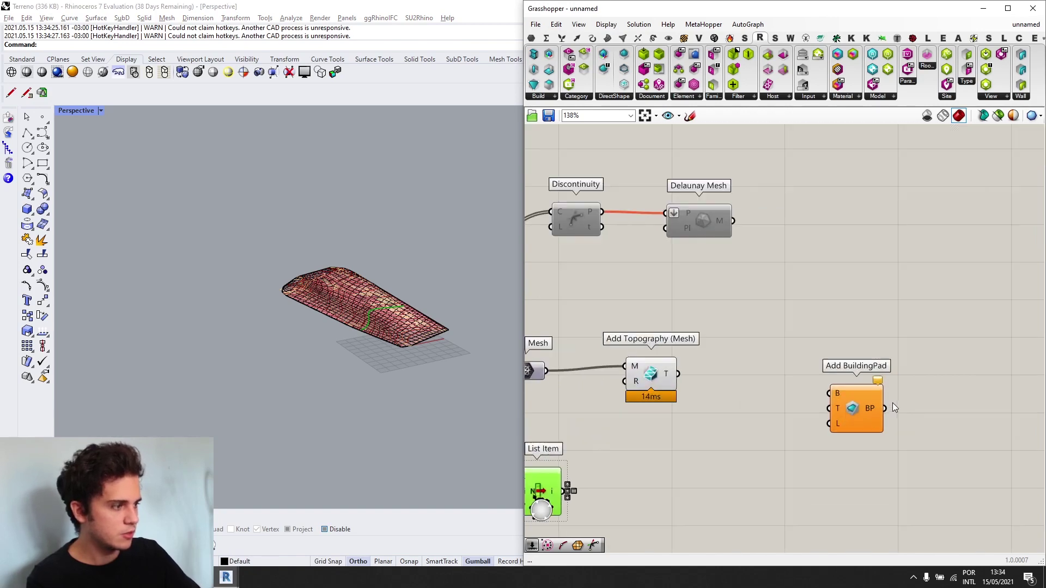
{"action": "scroll", "coordinate": [729, 441], "scroll_direction": "down", "scroll_amount": 1}
{"action": "double_click", "coordinate": [716, 486]}
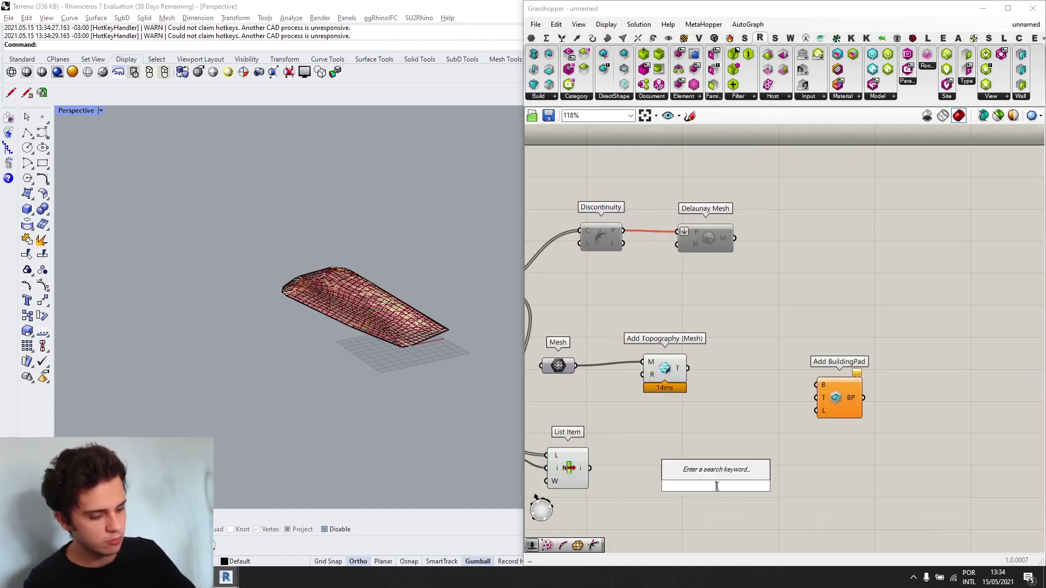
{"action": "type", "text": "mi"}
{"action": "key", "text": "BackSpace"}
{"action": "key", "text": "BackSpace"}
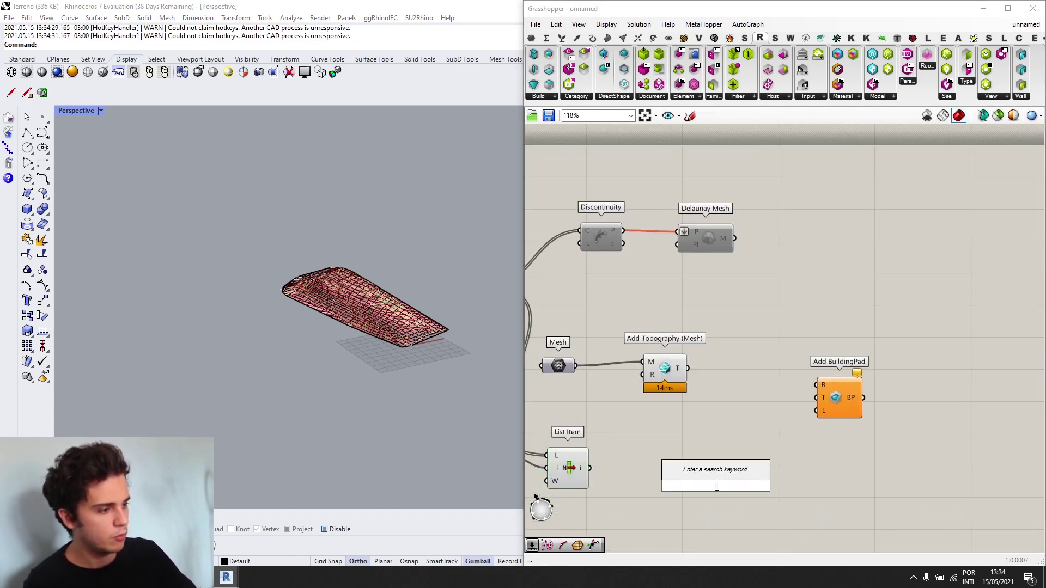
{"action": "type", "text": "evalu"}
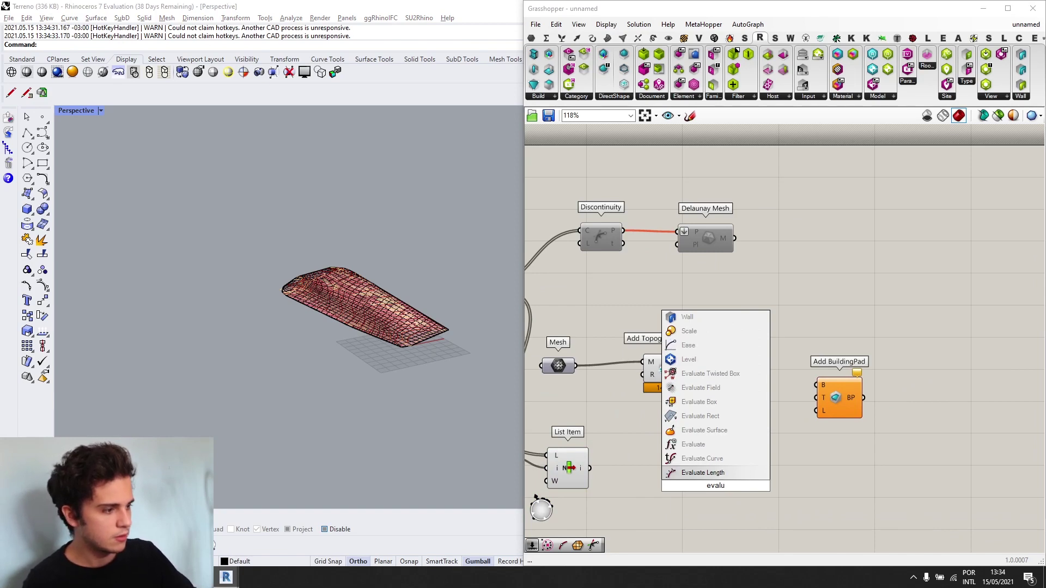
{"action": "key", "text": "Up"}
{"action": "key", "text": "Return"}
- Connect List Item's output to Evaluate Curve's C input and reparameterize that input
{"action": "scroll", "coordinate": [632, 465], "scroll_direction": "up", "scroll_amount": 3}
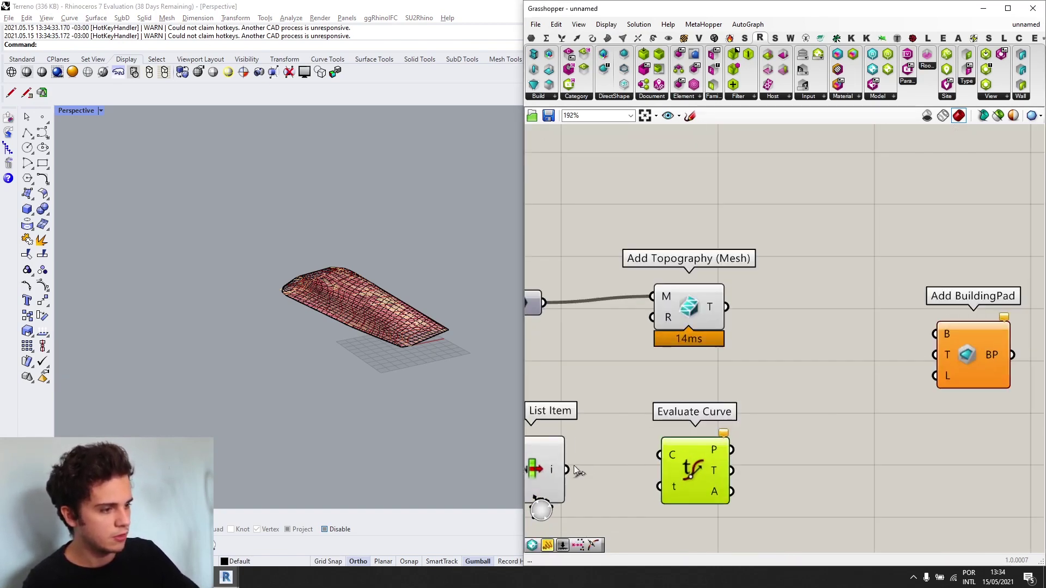
{"action": "left_click_drag", "start_coordinate": [662, 446], "coordinate": [662, 461]}
{"action": "right_click", "coordinate": [672, 465]}
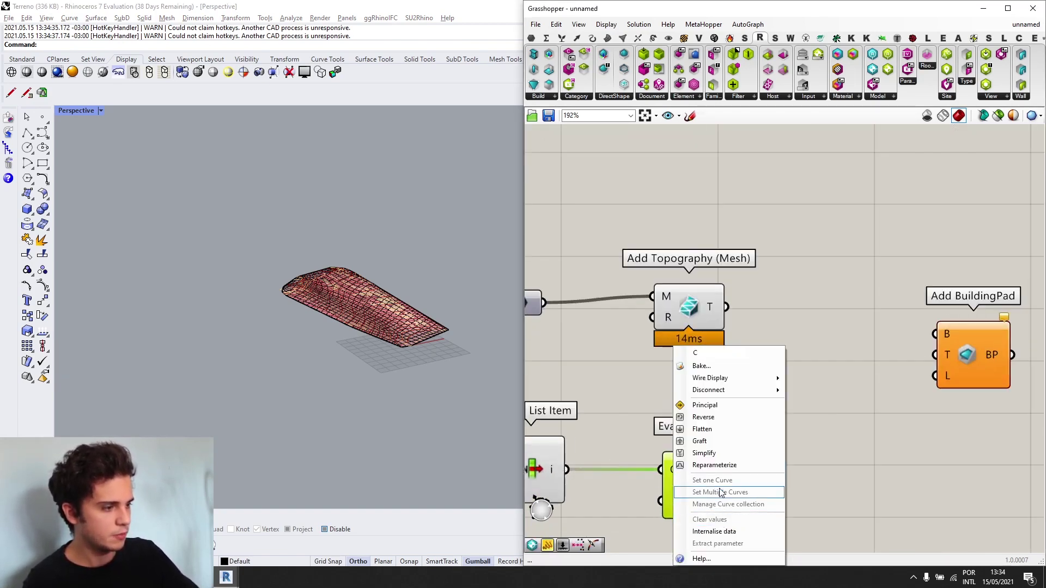
{"action": "left_click", "coordinate": [723, 467]}
- Add a number slider ranging from 0 to 1.00, connect it to Evaluate Curve's t input and set it to 0.55
{"action": "scroll", "coordinate": [686, 479], "scroll_direction": "down", "scroll_amount": 3}
{"action": "double_click", "coordinate": [673, 490]}
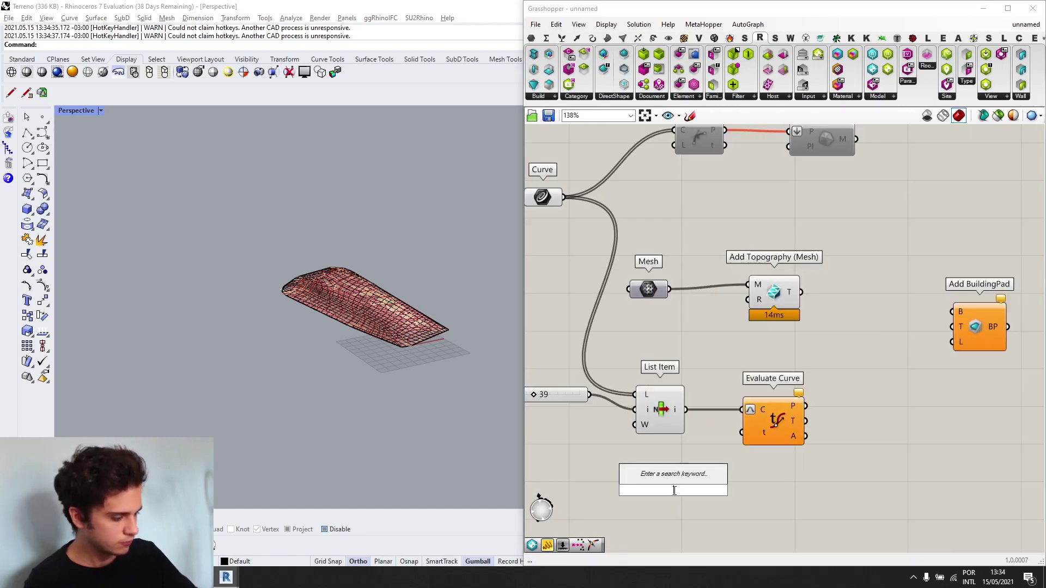
{"action": "type", "text": "0<1.00"}
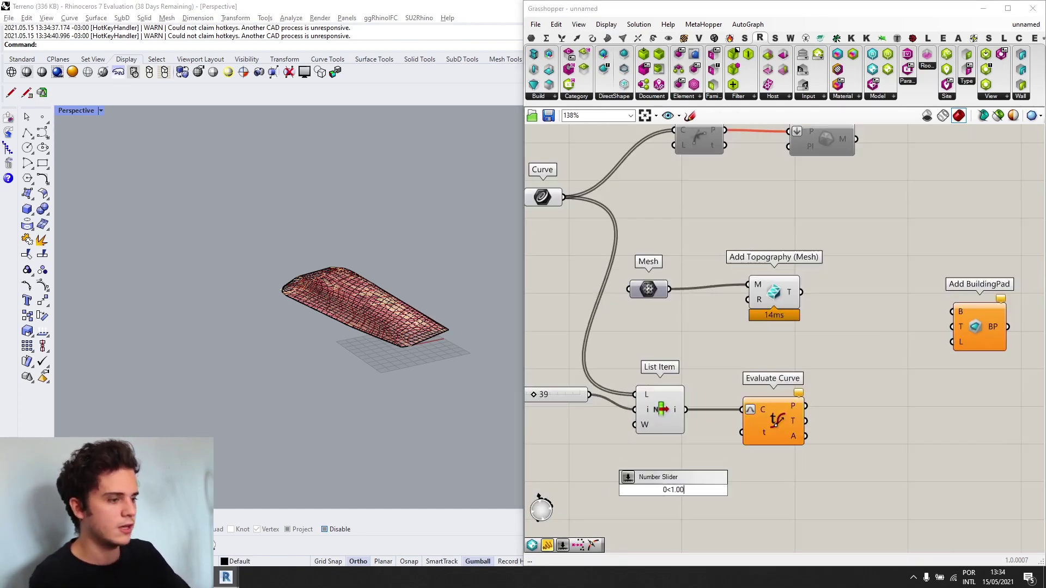
{"action": "key", "text": "Return"}
{"action": "scroll", "coordinate": [768, 457], "scroll_direction": "up", "scroll_amount": 3}
{"action": "left_click_drag", "start_coordinate": [707, 515], "coordinate": [709, 515]}
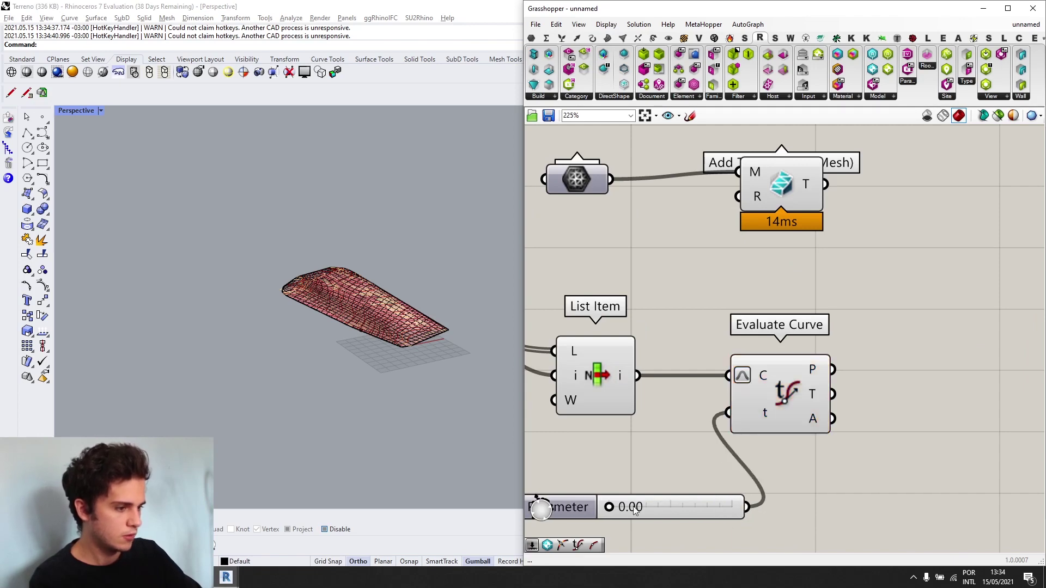
{"action": "left_click", "coordinate": [747, 388]}
{"action": "right_click_drag", "start_coordinate": [430, 392], "coordinate": [279, 343]}
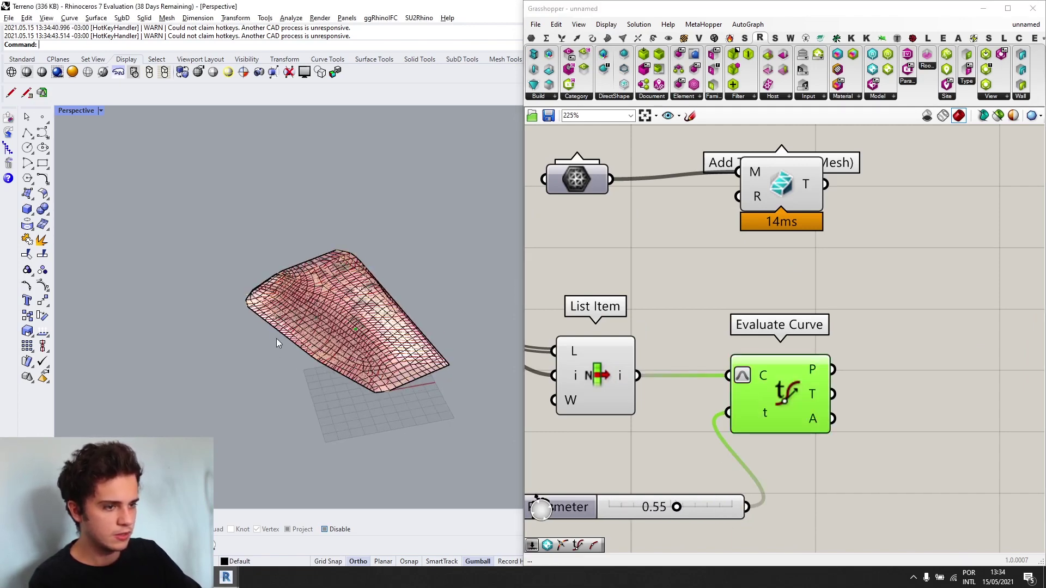
- Place a Deconstruct component beside Evaluate Curve and connect the evaluated point P to its input
{"action": "scroll", "coordinate": [897, 399], "scroll_direction": "down", "scroll_amount": 3}
{"action": "right_click_drag", "start_coordinate": [897, 400], "coordinate": [789, 388]}
{"action": "double_click", "coordinate": [789, 387]}
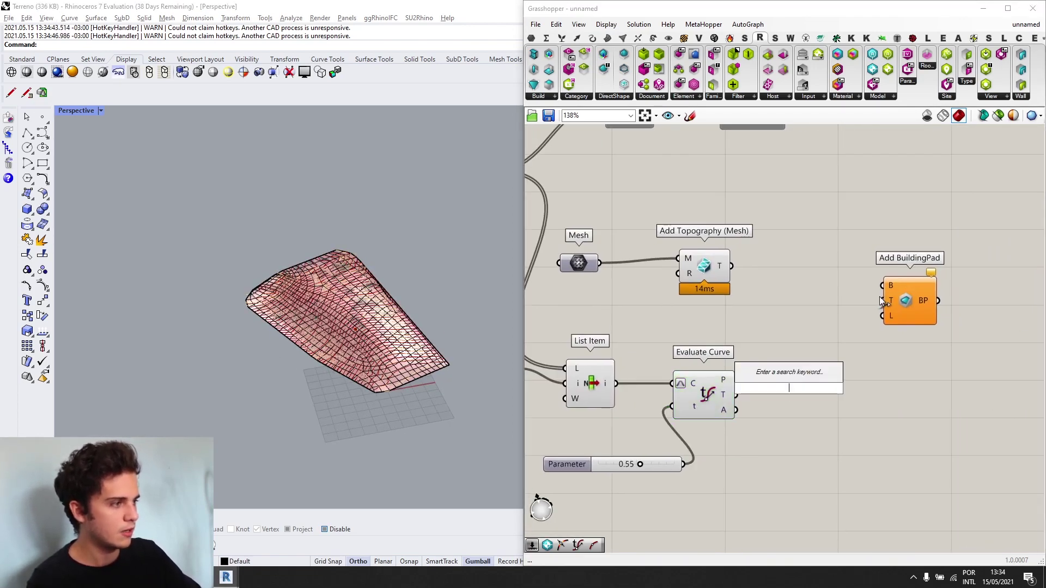
{"action": "type", "text": "deconstru"}
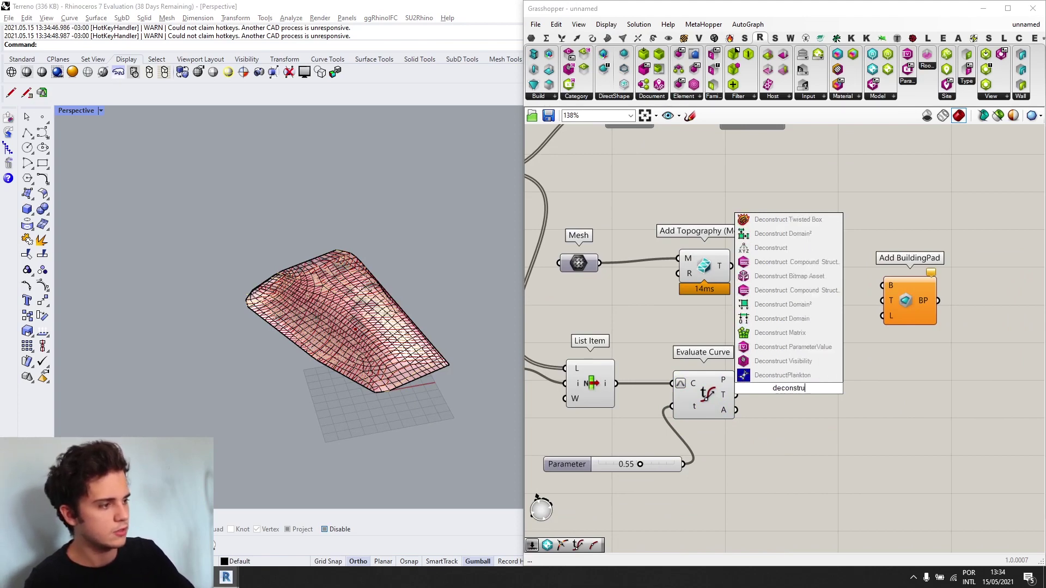
{"action": "type", "text": "ct"}
{"action": "left_click", "coordinate": [771, 375]}
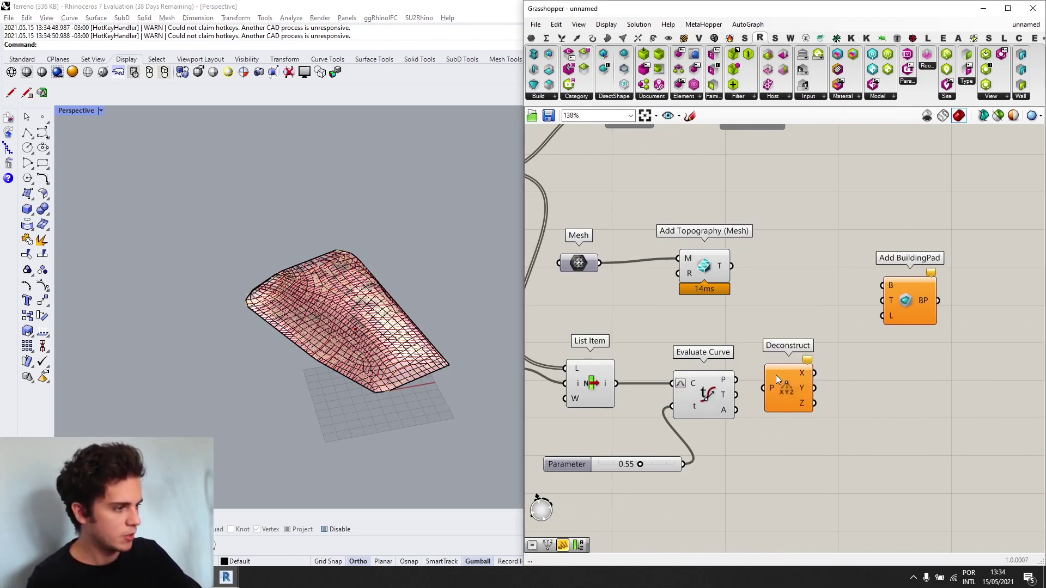
{"action": "scroll", "coordinate": [757, 400], "scroll_direction": "up", "scroll_amount": 3}
{"action": "left_click_drag", "start_coordinate": [730, 401], "coordinate": [722, 381]}
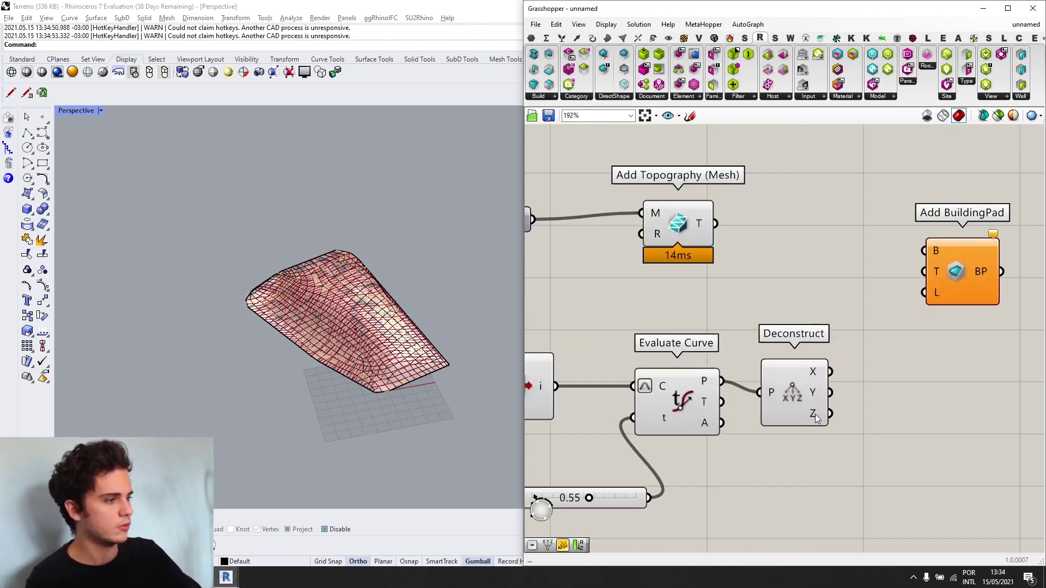
{"action": "scroll", "coordinate": [816, 418], "scroll_direction": "down", "scroll_amount": 3}
{"action": "right_click_drag", "start_coordinate": [684, 408], "coordinate": [768, 404]}
{"action": "left_click_drag", "start_coordinate": [736, 376], "coordinate": [740, 369]}
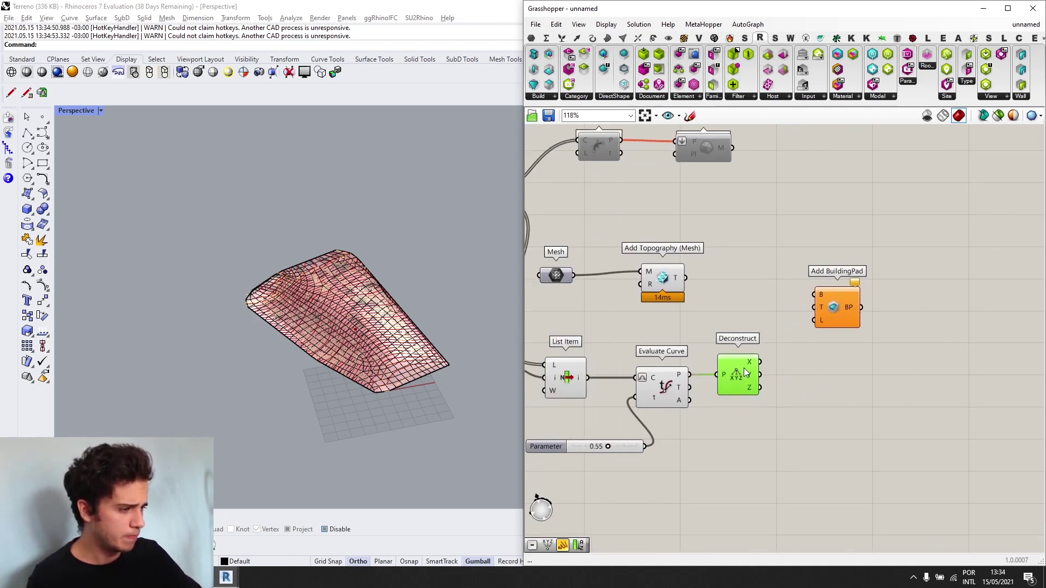
- Place an Add Level component below Add BuildingPad and connect Deconstruct's Z output to its elevation input
{"action": "double_click", "coordinate": [821, 422]}
{"action": "type", "text": "add lev"}
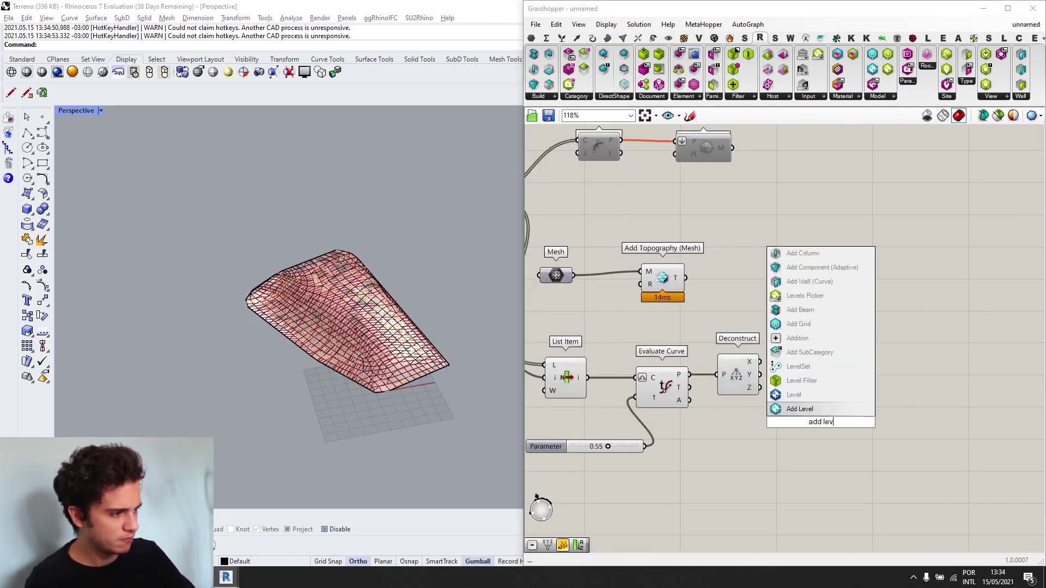
{"action": "key", "text": "Return"}
{"action": "left_click_drag", "start_coordinate": [822, 424], "coordinate": [834, 387]}
{"action": "scroll", "coordinate": [833, 387], "scroll_direction": "up", "scroll_amount": 1}
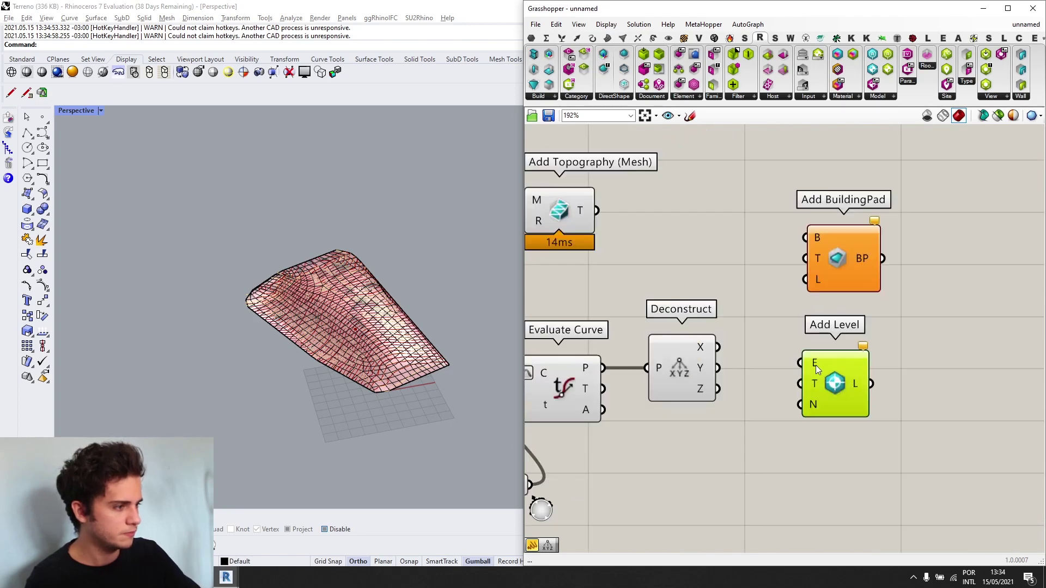
{"action": "scroll", "coordinate": [780, 393], "scroll_direction": "up", "scroll_amount": 2}
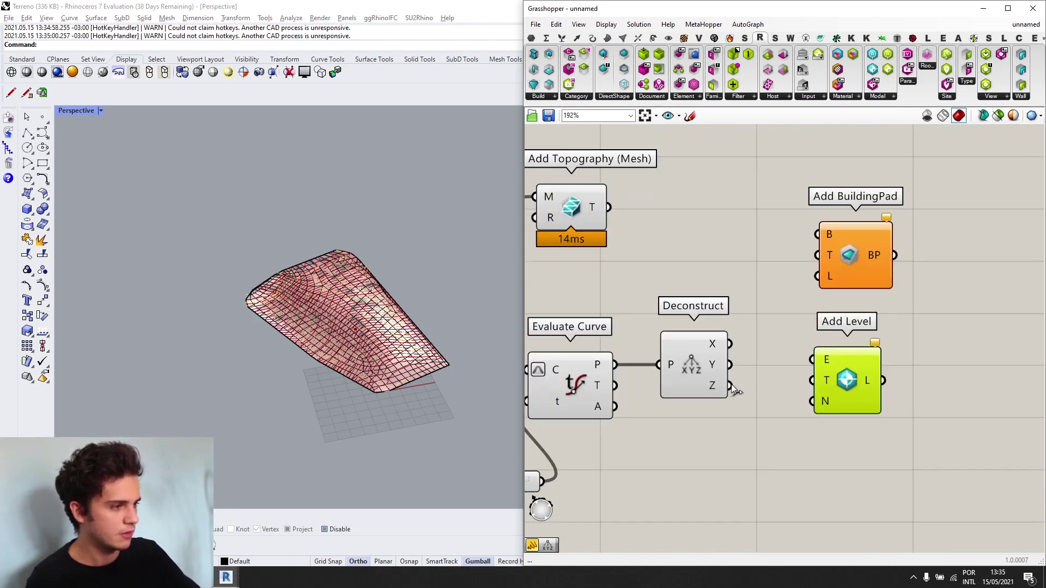
{"action": "left_click_drag", "start_coordinate": [814, 361], "coordinate": [812, 360]}
{"action": "left_click_drag", "start_coordinate": [841, 369], "coordinate": [838, 396]}
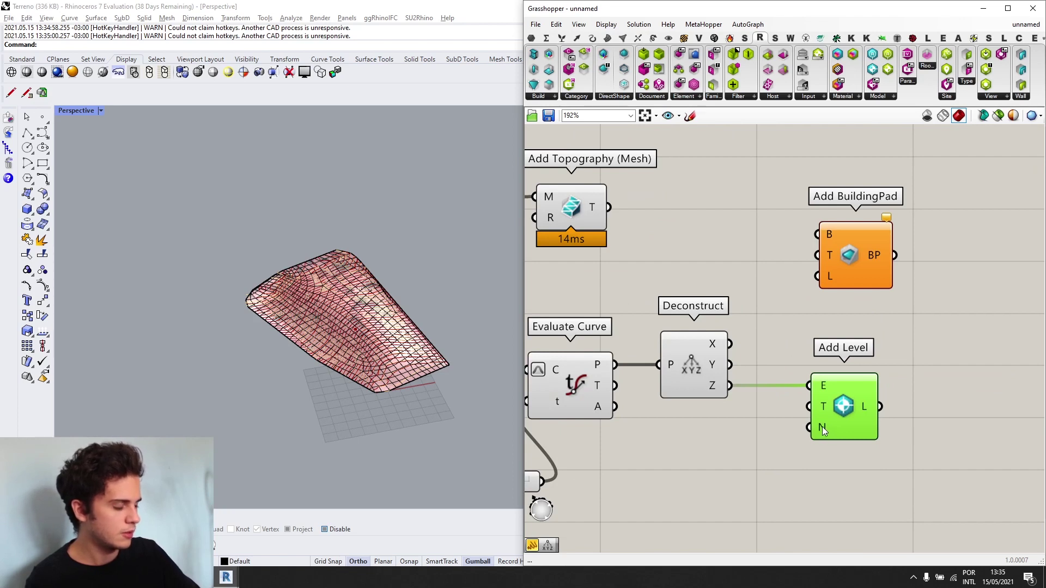
- Add a text panel reading "Implantação" and connect it to Add Level's name input N
{"action": "double_click", "coordinate": [708, 496]}
{"action": "type", "text": "//"}
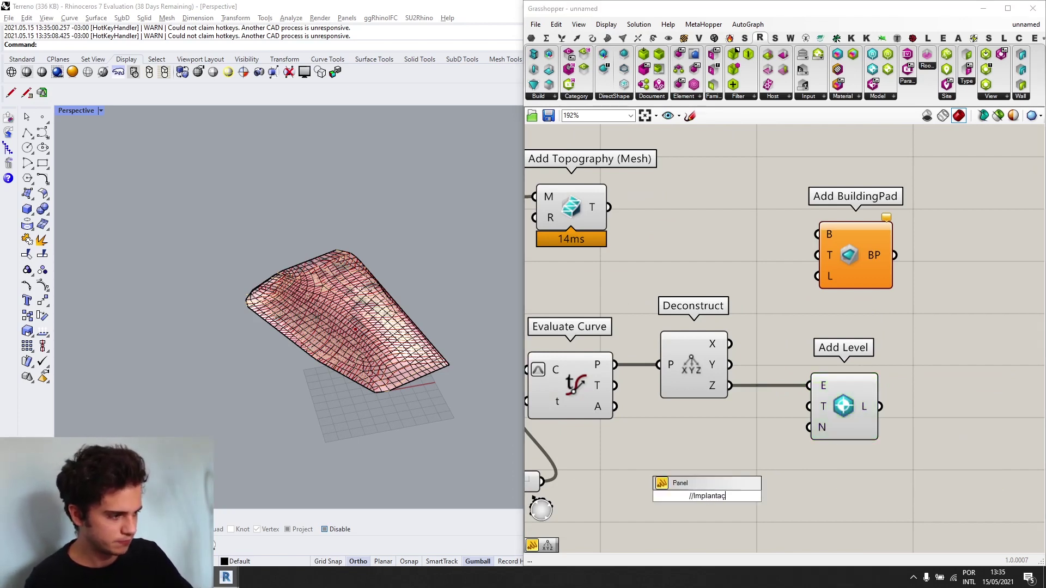
{"action": "type", "text": "Implantação"}
{"action": "key", "text": "Return"}
{"action": "scroll", "coordinate": [748, 491], "scroll_direction": "up", "scroll_amount": 2}
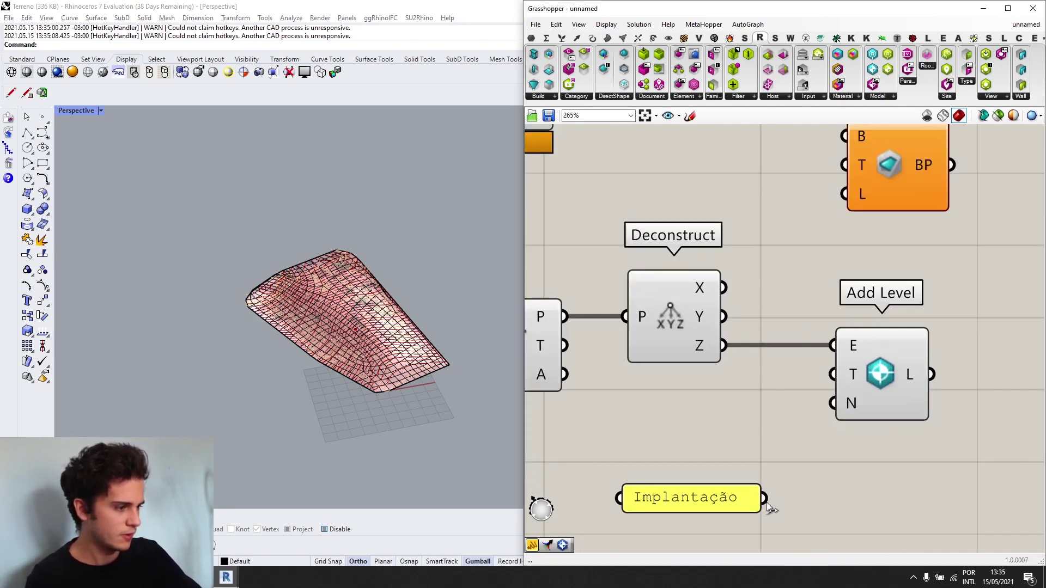
{"action": "left_click_drag", "start_coordinate": [765, 497], "coordinate": [835, 403]}
{"action": "scroll", "coordinate": [849, 402], "scroll_direction": "down", "scroll_amount": 5}
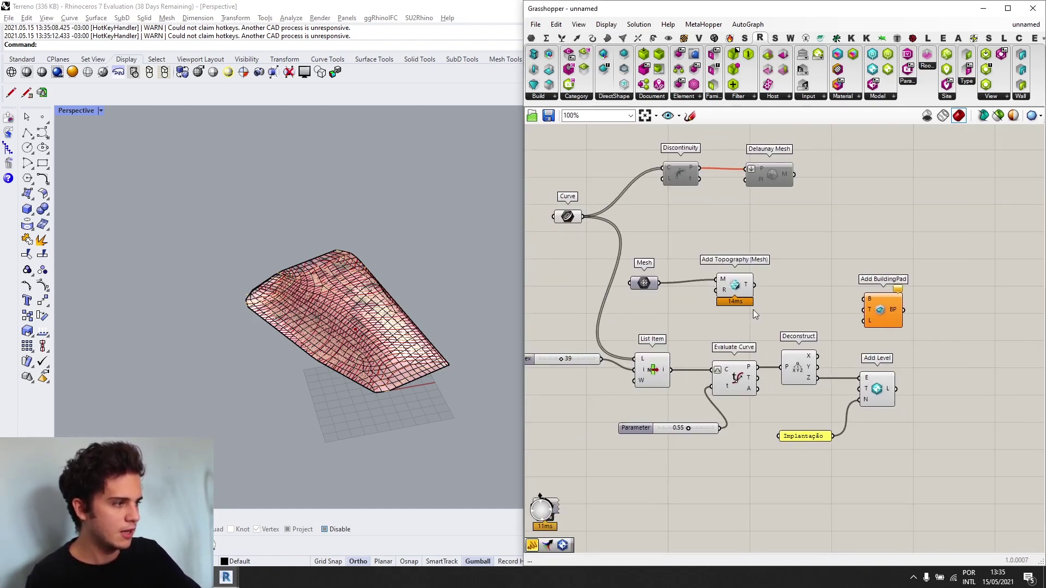
- Place an XY Plane component below Evaluate Curve and connect the evaluated point P to its origin input
{"action": "right_click_drag", "start_coordinate": [300, 352], "coordinate": [353, 329]}
{"action": "scroll", "coordinate": [457, 319], "scroll_direction": "up", "scroll_amount": 5}
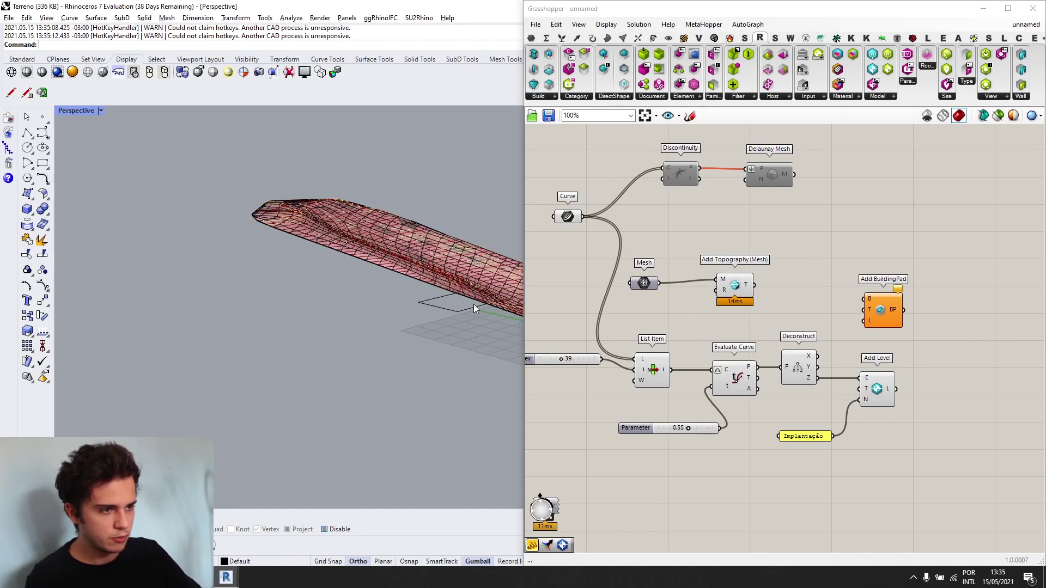
{"action": "left_click", "coordinate": [470, 306]}
{"action": "right_click_drag", "start_coordinate": [429, 315], "coordinate": [293, 348]}
{"action": "scroll", "coordinate": [299, 329], "scroll_direction": "down", "scroll_amount": 6}
{"action": "right_click_drag", "start_coordinate": [775, 393], "coordinate": [778, 347]}
{"action": "double_click", "coordinate": [738, 466]}
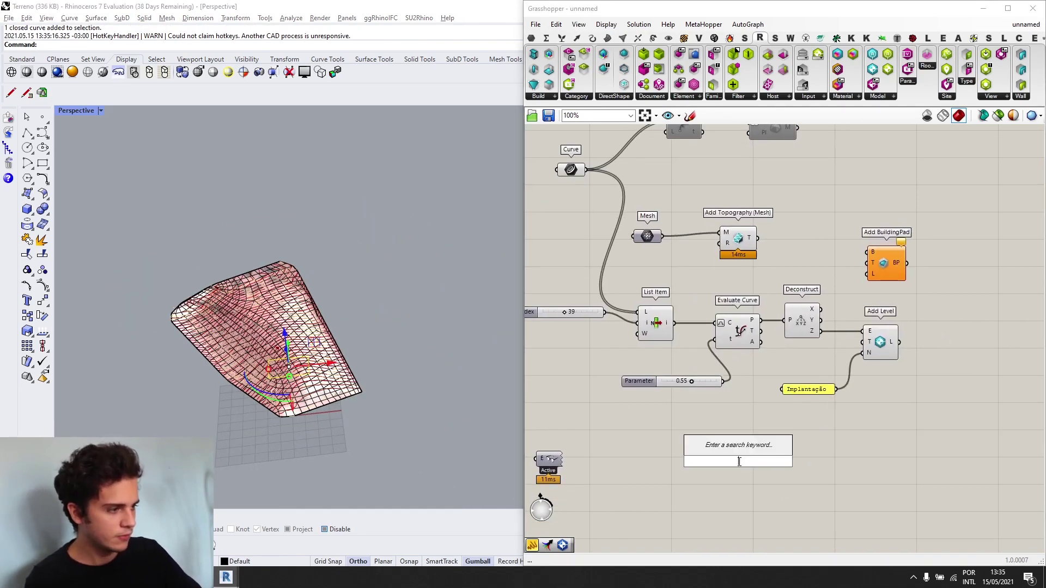
{"action": "type", "text": "xy"}
{"action": "key", "text": "Return"}
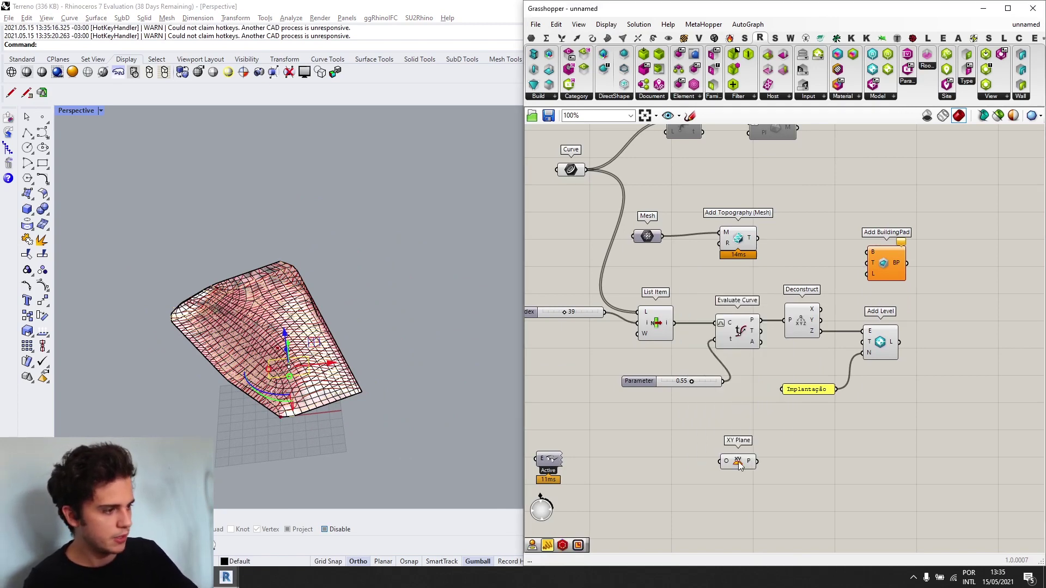
{"action": "scroll", "coordinate": [768, 315], "scroll_direction": "up", "scroll_amount": 2}
{"action": "mouse_move", "coordinate": [750, 384]}
{"action": "left_mouse_down"}
{"action": "mouse_move", "coordinate": [739, 437]}
{"action": "mouse_move", "coordinate": [761, 459]}
{"action": "left_mouse_up"}
{"action": "scroll", "coordinate": [246, 331], "scroll_direction": "up", "scroll_amount": 4}
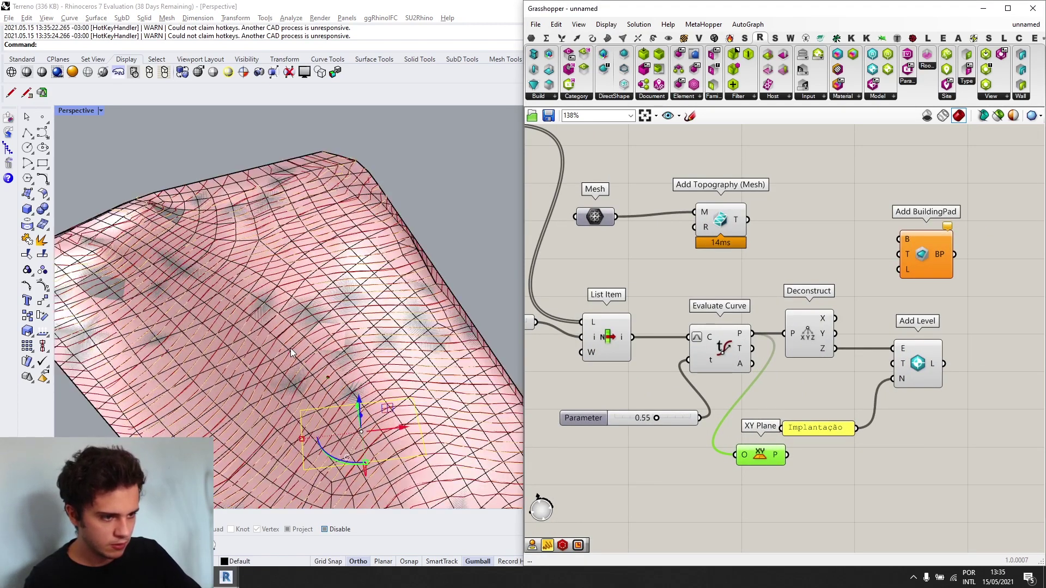
{"action": "scroll", "coordinate": [290, 334], "scroll_direction": "down", "scroll_amount": 2}
{"action": "scroll", "coordinate": [403, 359], "scroll_direction": "up", "scroll_amount": 3}
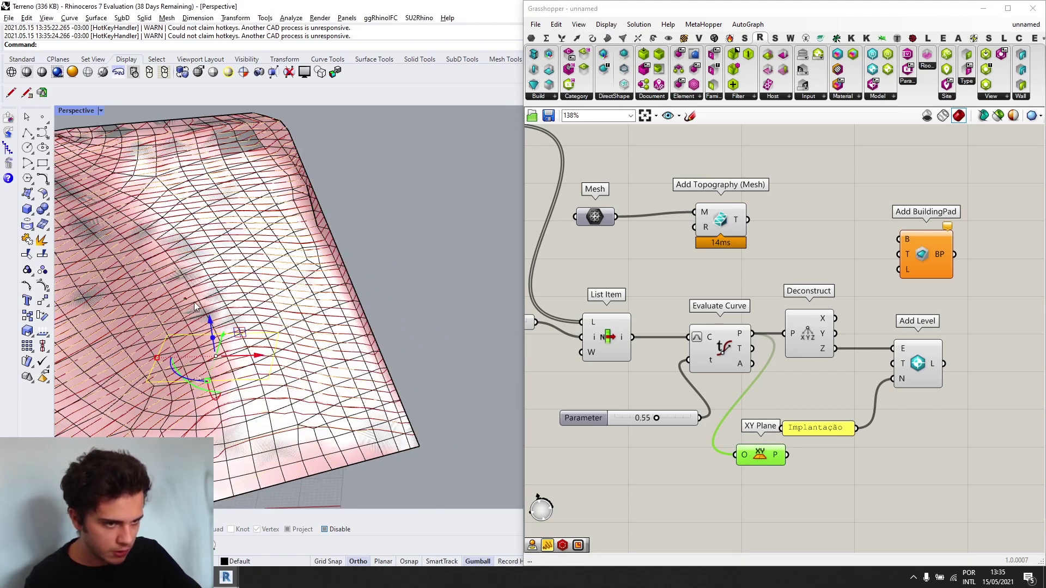
- Place the Project component that projects geometry onto a plane and connect XY Plane's output to its P input
{"action": "right_click_drag", "start_coordinate": [821, 427], "coordinate": [731, 411]}
{"action": "double_click", "coordinate": [750, 440]}
{"action": "type", "text": "pro"}
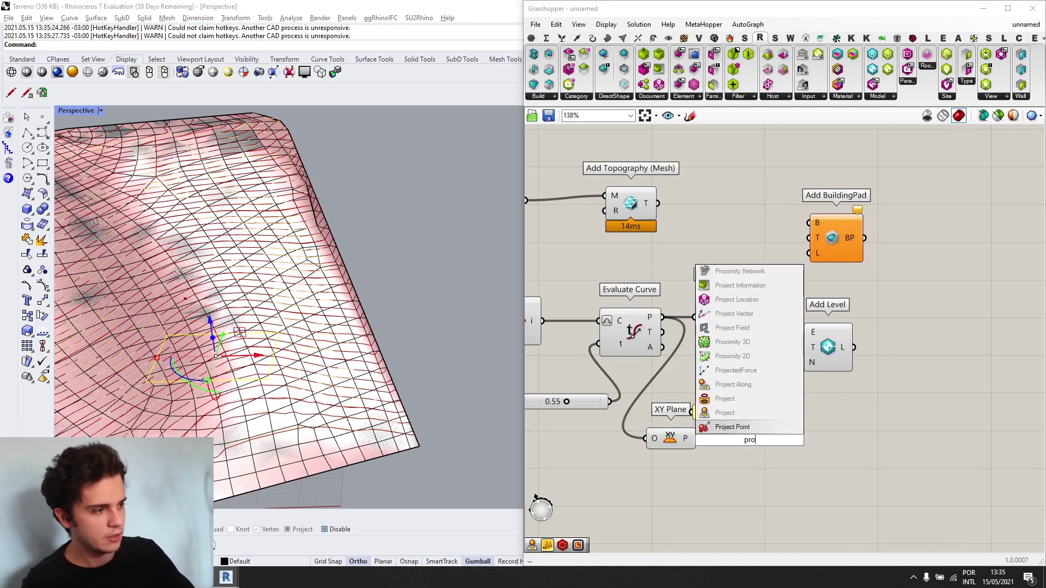
{"action": "type", "text": "jec"}
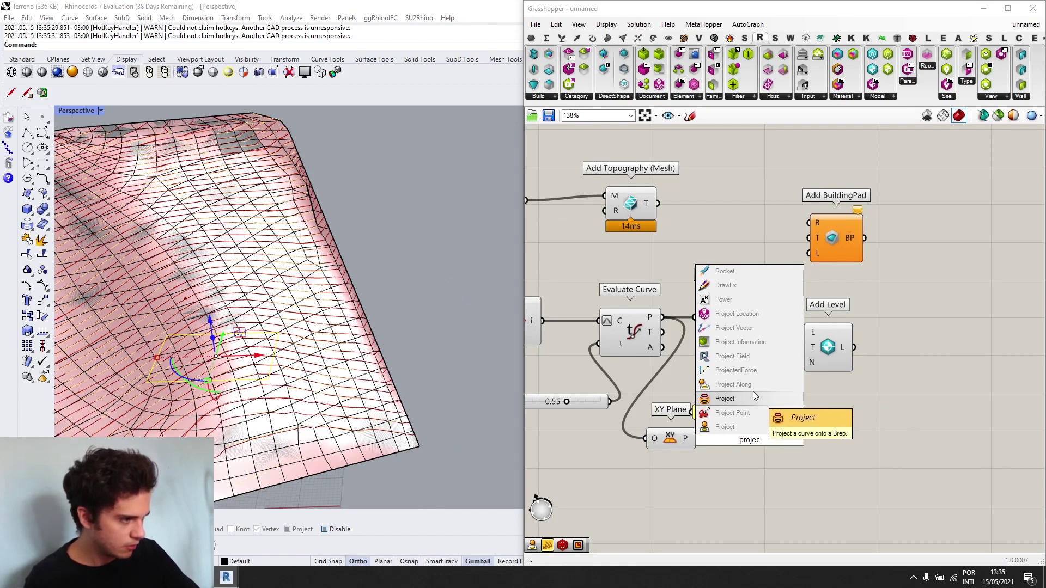
{"action": "left_click", "coordinate": [754, 427]}
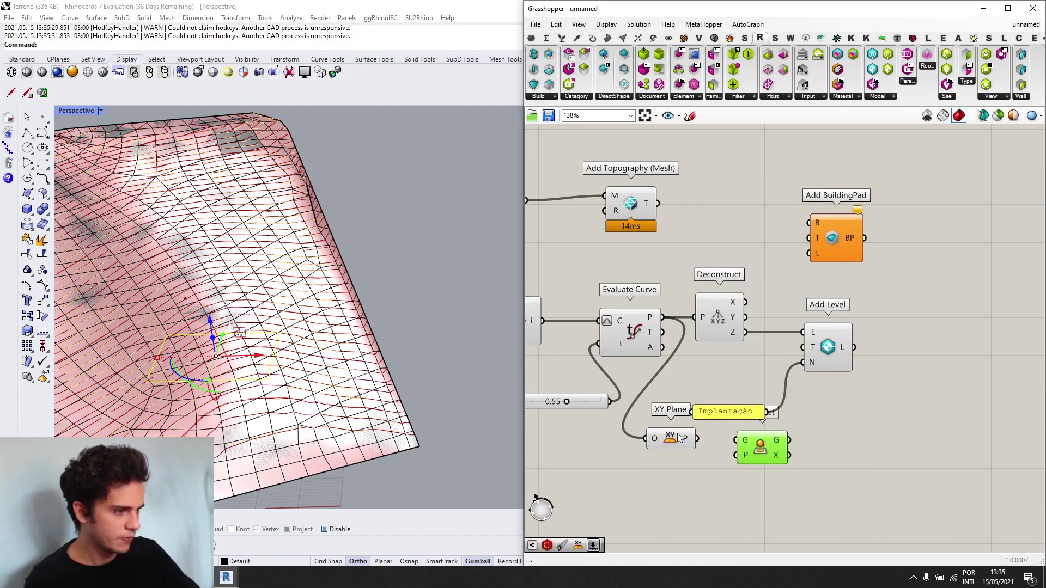
{"action": "left_click_drag", "start_coordinate": [679, 438], "coordinate": [681, 478]}
{"action": "scroll", "coordinate": [740, 460], "scroll_direction": "down", "scroll_amount": 3}
{"action": "scroll", "coordinate": [403, 389], "scroll_direction": "down", "scroll_amount": 3}
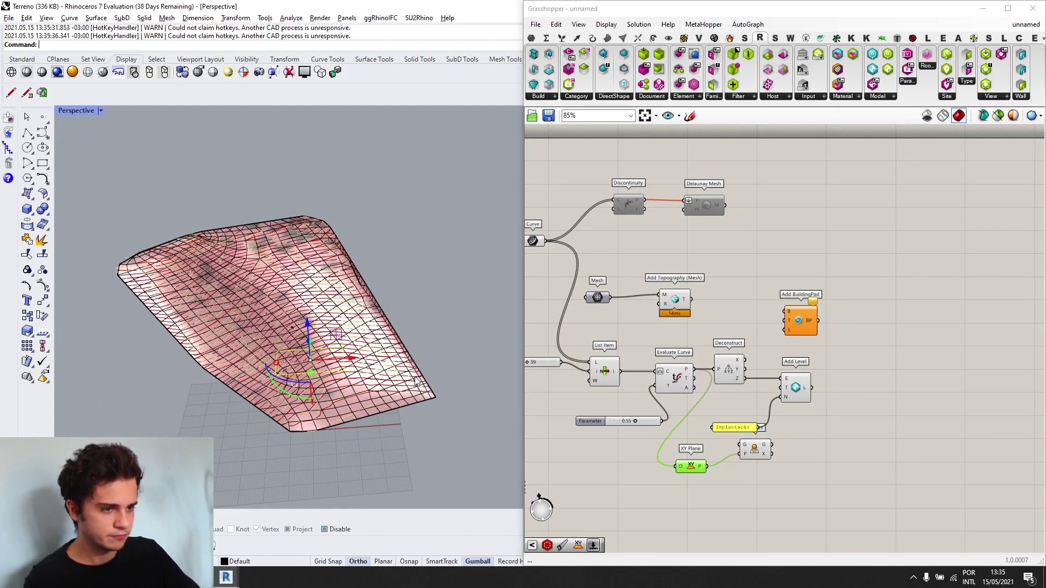
- Reference the closed rectangle under the terrain in a new Curve parameter and connect it to Project's G input
{"action": "left_click", "coordinate": [335, 368]}
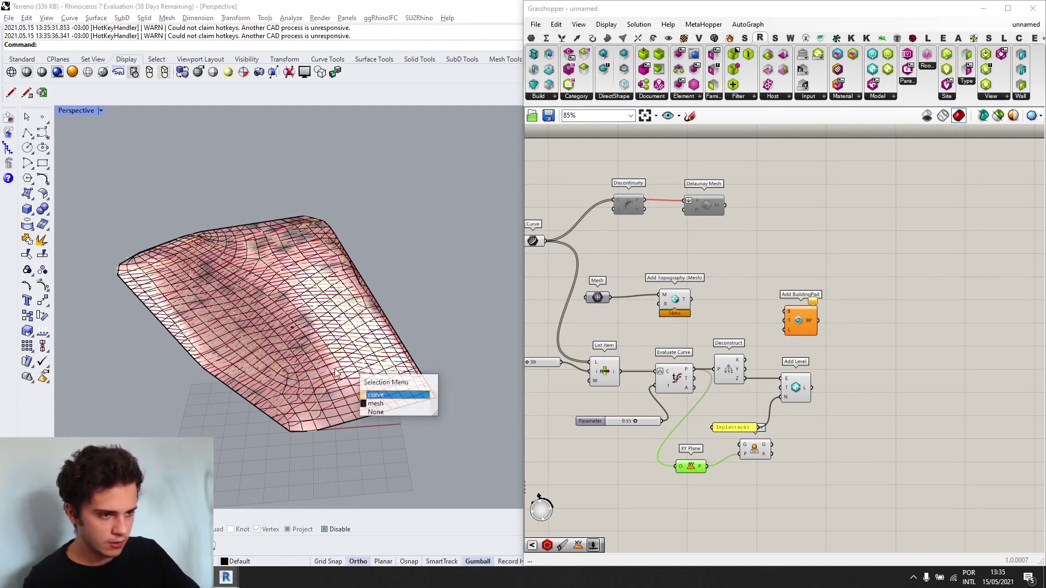
{"action": "left_click", "coordinate": [454, 336]}
{"action": "left_click", "coordinate": [474, 294]}
{"action": "right_click_drag", "start_coordinate": [476, 294], "coordinate": [472, 244]}
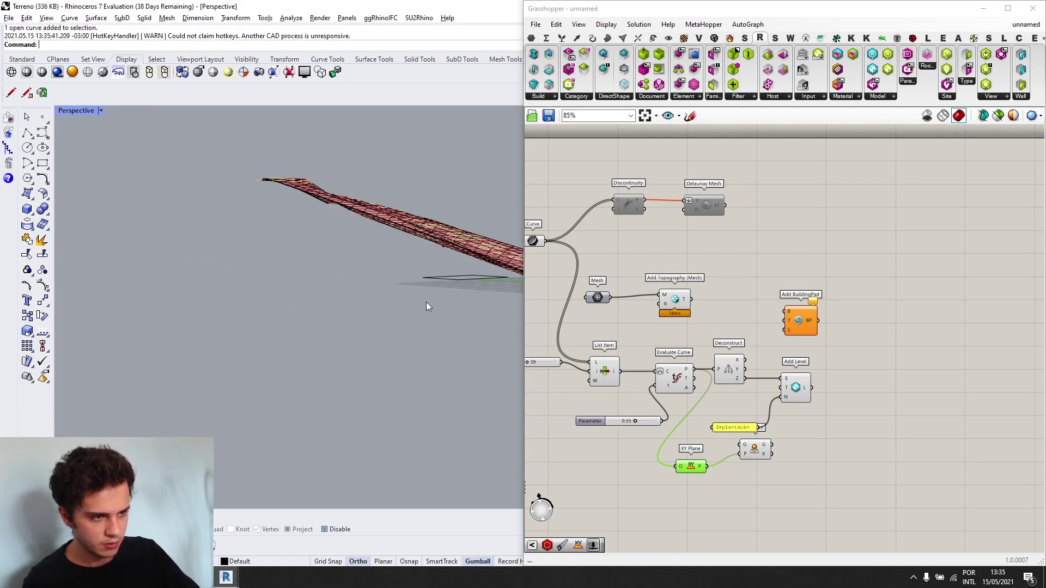
{"action": "left_click", "coordinate": [446, 279]}
{"action": "right_click_drag", "start_coordinate": [447, 281], "coordinate": [414, 345]}
{"action": "double_click", "coordinate": [611, 517]}
{"action": "type", "text": "curve"}
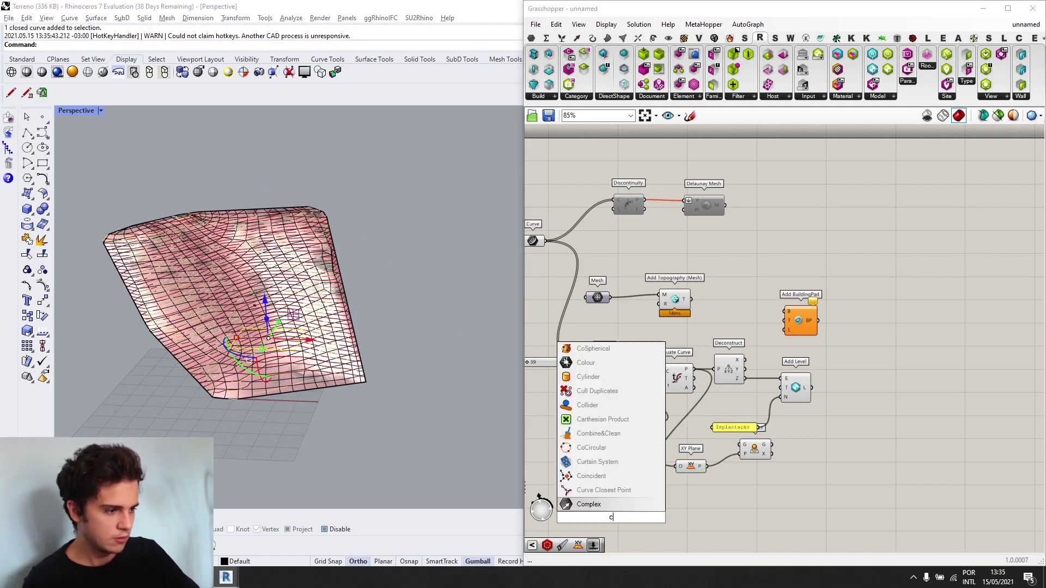
{"action": "left_click", "coordinate": [610, 509]}
{"action": "scroll", "coordinate": [610, 511], "scroll_direction": "up", "scroll_amount": 2}
{"action": "right_click", "coordinate": [613, 520]}
{"action": "left_click", "coordinate": [649, 482]}
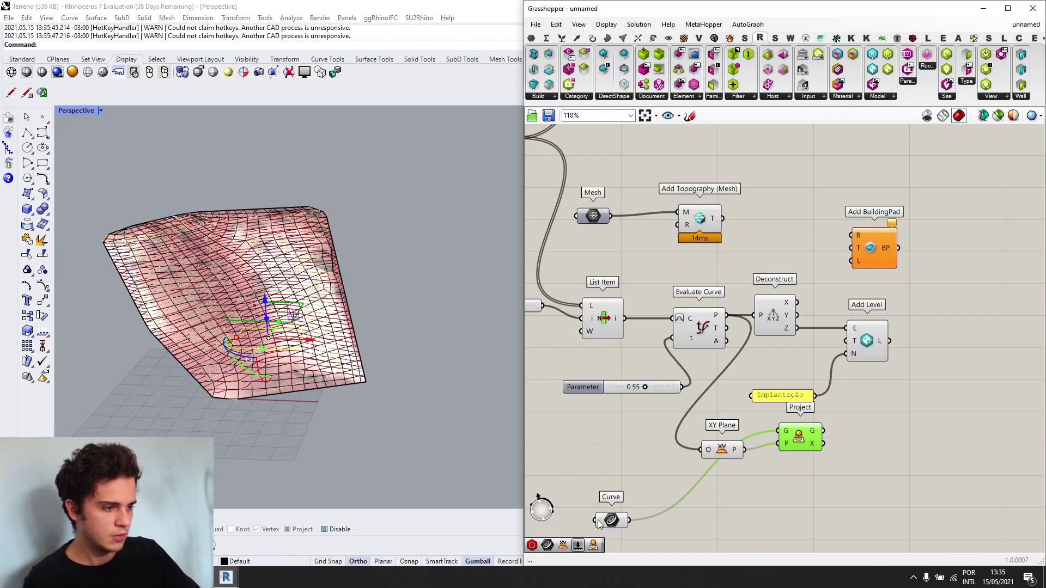
{"action": "left_click_drag", "start_coordinate": [615, 518], "coordinate": [633, 439]}
{"action": "right_click_drag", "start_coordinate": [849, 399], "coordinate": [784, 429]}
{"action": "scroll", "coordinate": [773, 436], "scroll_direction": "up", "scroll_amount": 2}
{"action": "scroll", "coordinate": [783, 343], "scroll_direction": "down", "scroll_amount": 2}
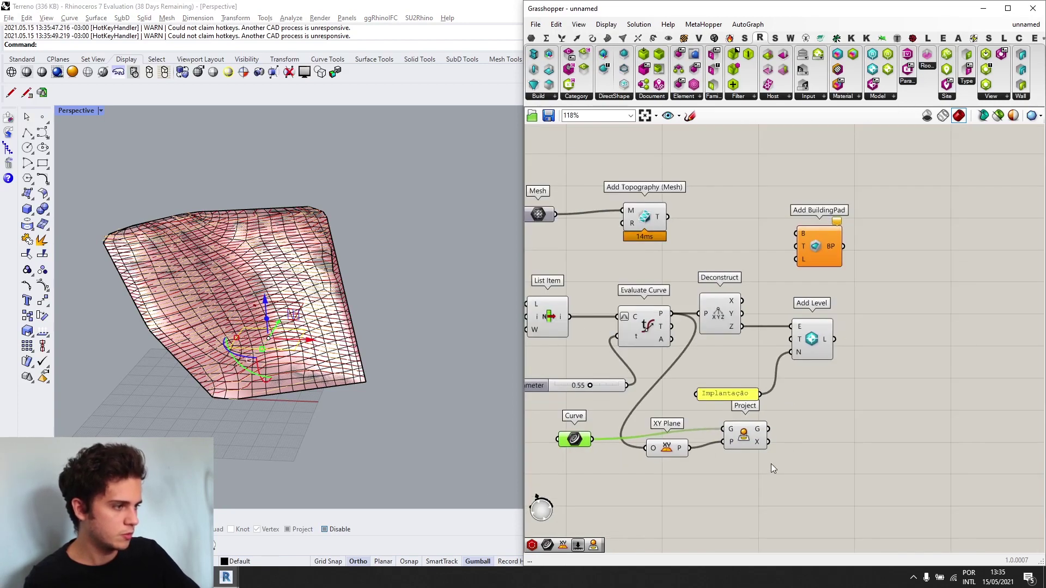
- Move the Curve, XY Plane and Project components together up beside Add BuildingPad
{"action": "left_click_drag", "start_coordinate": [769, 467], "coordinate": [582, 420]}
{"action": "left_click_drag", "start_coordinate": [759, 443], "coordinate": [782, 145]}
{"action": "right_click_drag", "start_coordinate": [813, 243], "coordinate": [807, 328]}
- Connect Project's geometry output to Add BuildingPad's boundary input B and Add Level's output to its level input L
{"action": "scroll", "coordinate": [808, 329], "scroll_direction": "up", "scroll_amount": 2}
{"action": "left_click_drag", "start_coordinate": [810, 343], "coordinate": [841, 271]}
{"action": "scroll", "coordinate": [801, 274], "scroll_direction": "down", "scroll_amount": 2}
{"action": "right_click_drag", "start_coordinate": [794, 272], "coordinate": [748, 279]}
{"action": "scroll", "coordinate": [781, 414], "scroll_direction": "up", "scroll_amount": 2}
{"action": "left_click_drag", "start_coordinate": [767, 234], "coordinate": [804, 233]}
{"action": "right_click_drag", "start_coordinate": [804, 233], "coordinate": [810, 296]}
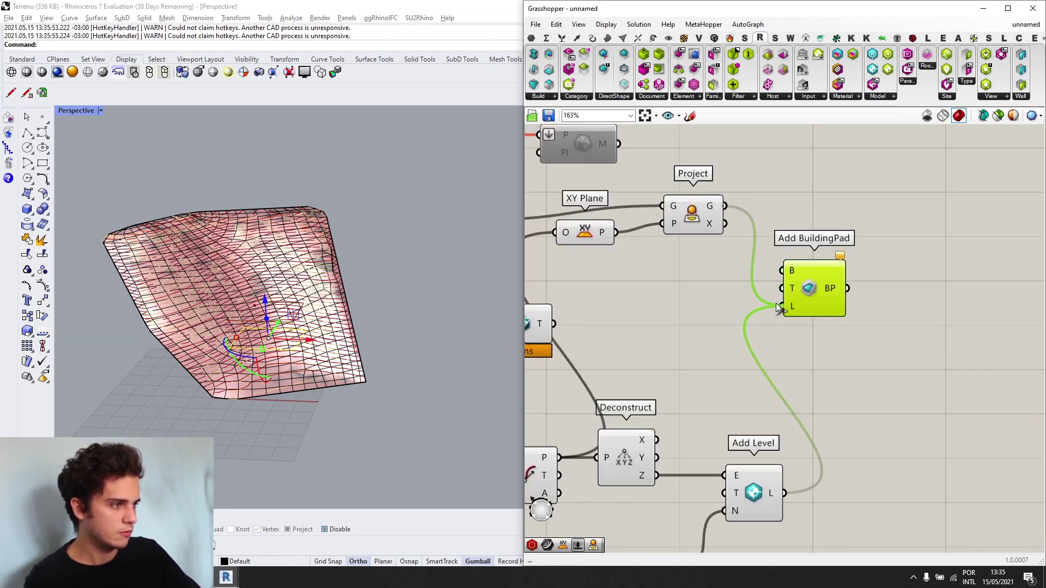
{"action": "scroll", "coordinate": [791, 271], "scroll_direction": "up", "scroll_amount": 2}
{"action": "left_click_drag", "start_coordinate": [819, 286], "coordinate": [824, 281]}
- View the pad preview on the terrain, then switch to Revit and bring its building pad into close view
{"action": "right_click_drag", "start_coordinate": [305, 340], "coordinate": [368, 381]}
{"action": "scroll", "coordinate": [368, 382], "scroll_direction": "up", "scroll_amount": 5}
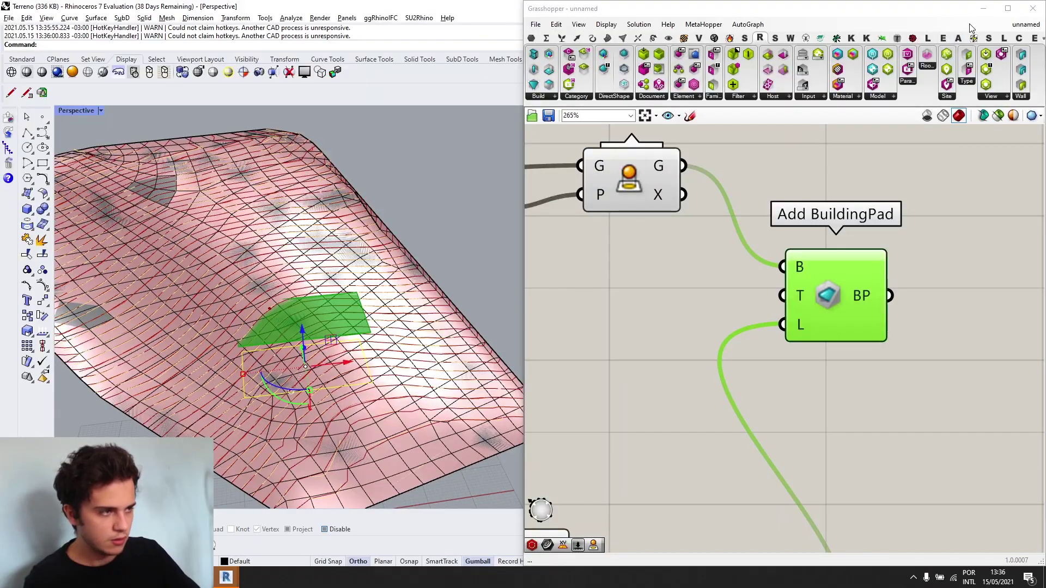
{"action": "left_click", "coordinate": [983, 9]}
{"action": "left_click", "coordinate": [983, 9]}
{"action": "scroll", "coordinate": [601, 235], "scroll_direction": "down", "scroll_amount": 1}
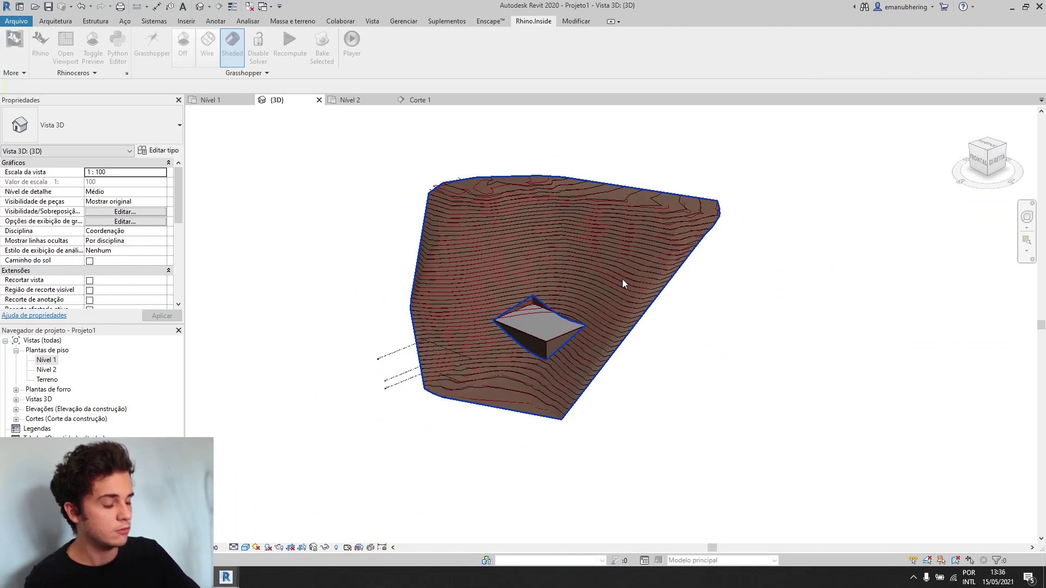
{"action": "scroll", "coordinate": [612, 315], "scroll_direction": "up", "scroll_amount": 2}
{"action": "middle_click_drag", "start_coordinate": [519, 367], "coordinate": [499, 352]}
- Select the cut topography surface and the building pad in turn to inspect their properties
{"action": "left_click", "coordinate": [499, 352]}
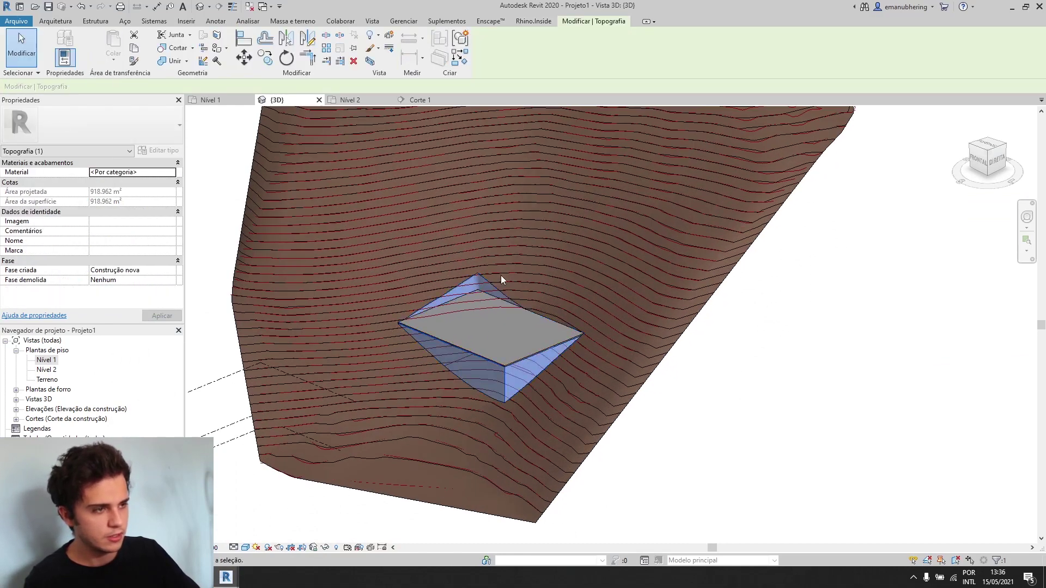
{"action": "left_click", "coordinate": [490, 331]}
{"action": "left_click", "coordinate": [495, 341]}
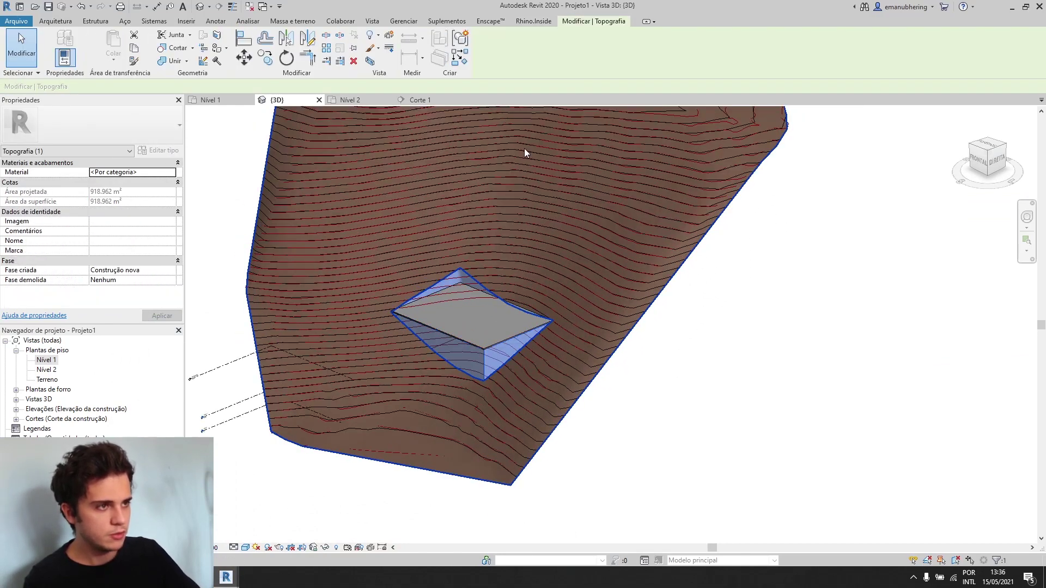
{"action": "key", "text": "Escape"}
{"action": "left_click", "coordinate": [504, 346]}
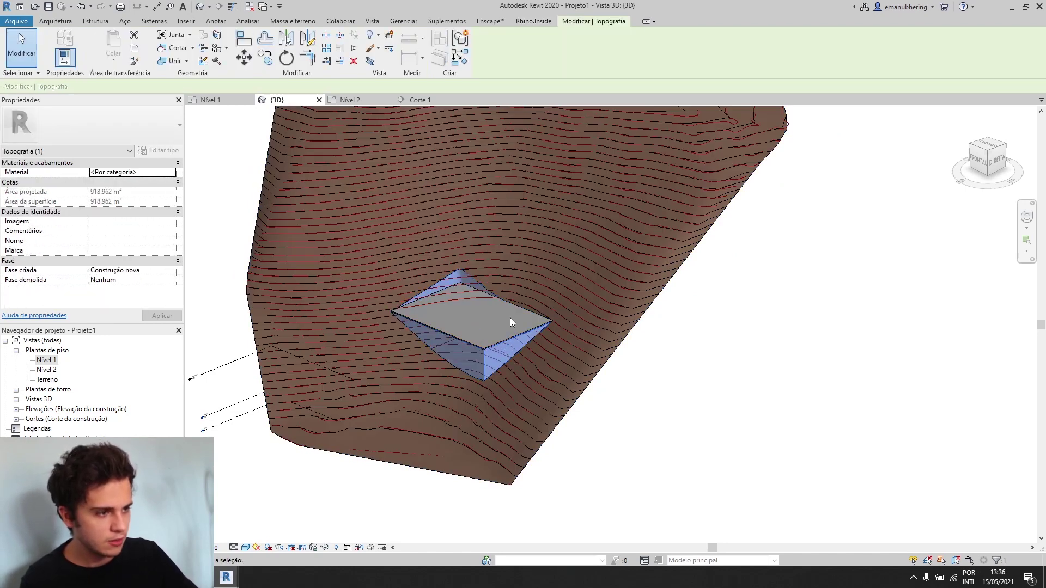
{"action": "key", "text": "Escape"}
{"action": "left_click", "coordinate": [522, 330]}
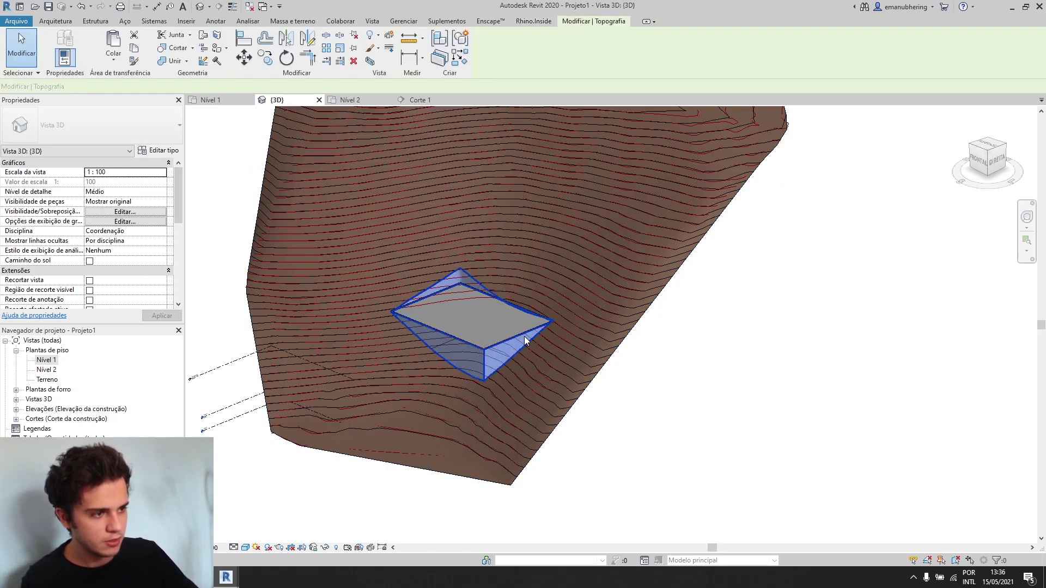
{"action": "key", "text": "Escape"}
{"action": "left_click", "coordinate": [518, 316]}
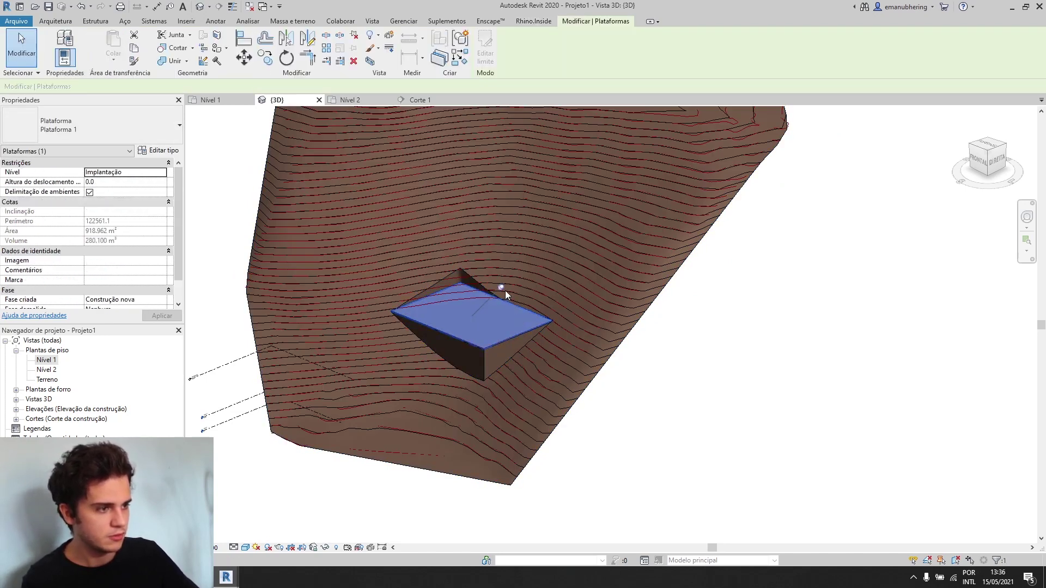
{"action": "key", "text": "Escape"}
{"action": "left_click", "coordinate": [506, 336]}
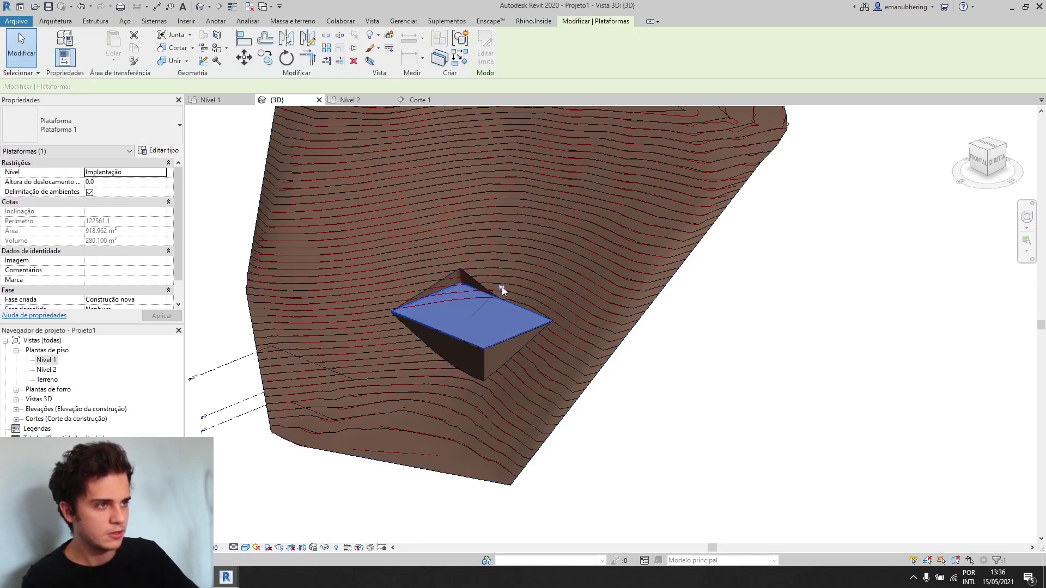
{"action": "key", "text": "Escape"}
{"action": "left_click", "coordinate": [487, 355]}
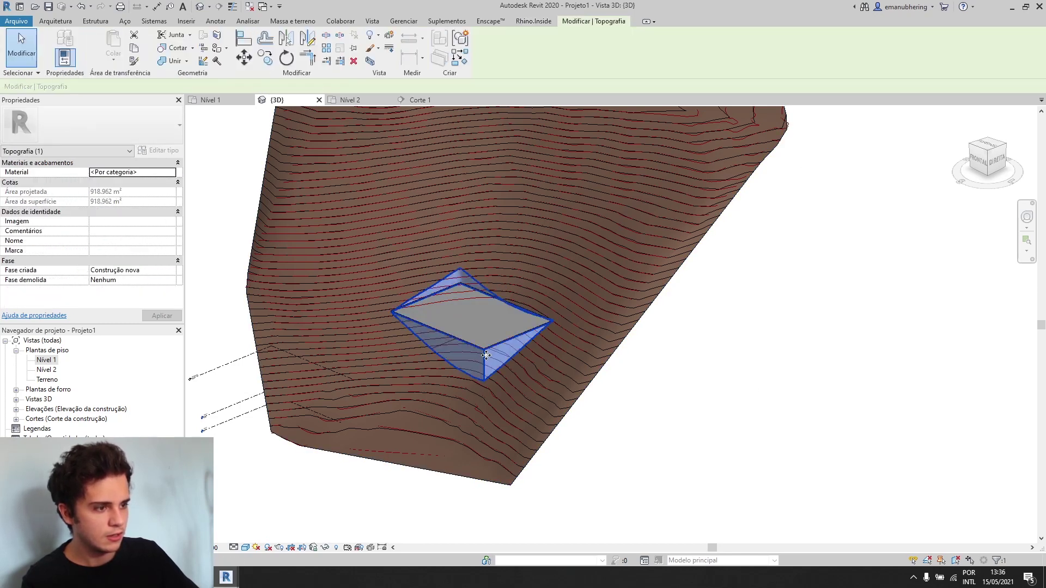
- Examine the building pad from the front and at an angle, and dismiss the save reminder
{"action": "left_click", "coordinate": [533, 20]}
{"action": "key", "text": "Escape"}
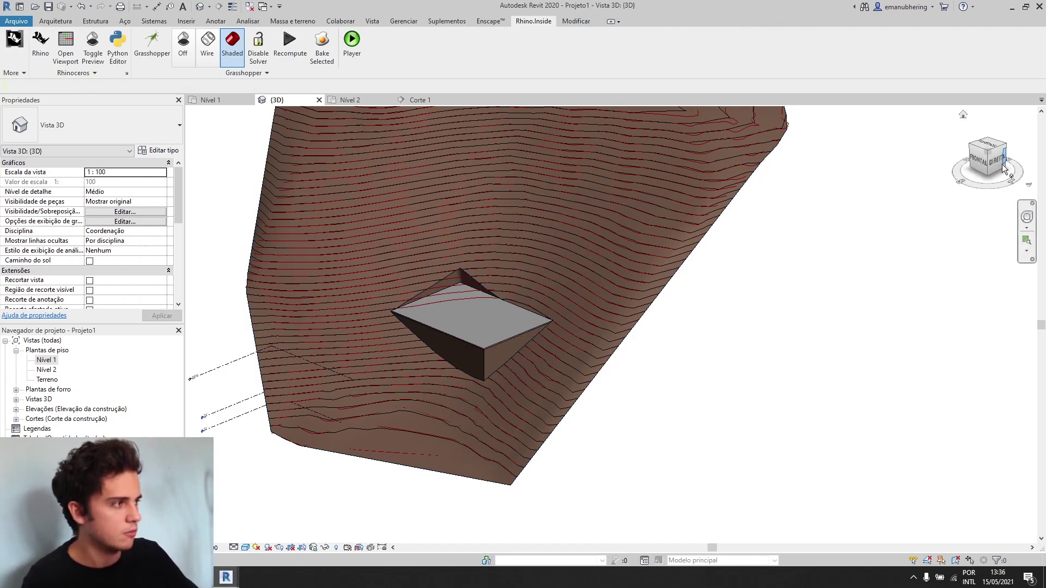
{"action": "left_click_drag", "start_coordinate": [997, 163], "coordinate": [234, 170]}
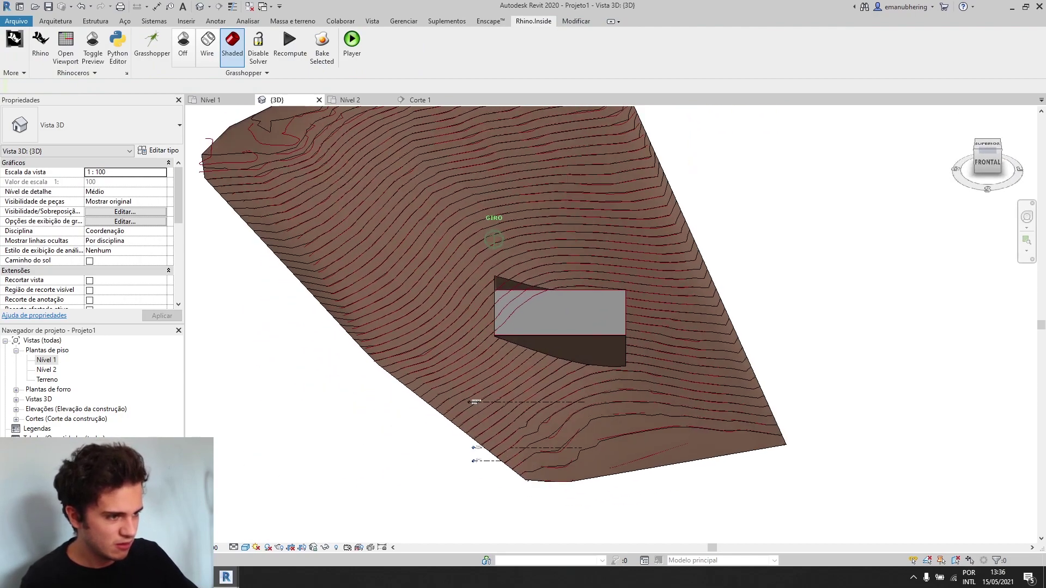
{"action": "left_click", "coordinate": [625, 301]}
{"action": "double_click", "coordinate": [586, 286]}
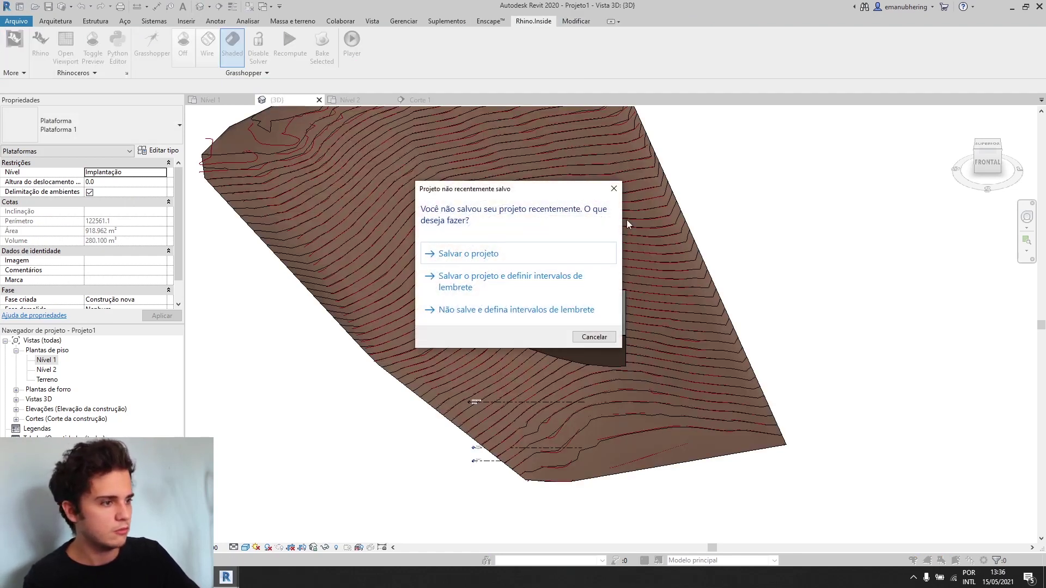
{"action": "left_click", "coordinate": [614, 189]}
{"action": "middle_click_drag", "start_coordinate": [857, 180], "coordinate": [816, 256], "text": "shift"}
- Switch back to Rhino and review the terrain with its pad preview and the Grasshopper definition
{"action": "mouse_move", "coordinate": [227, 582]}
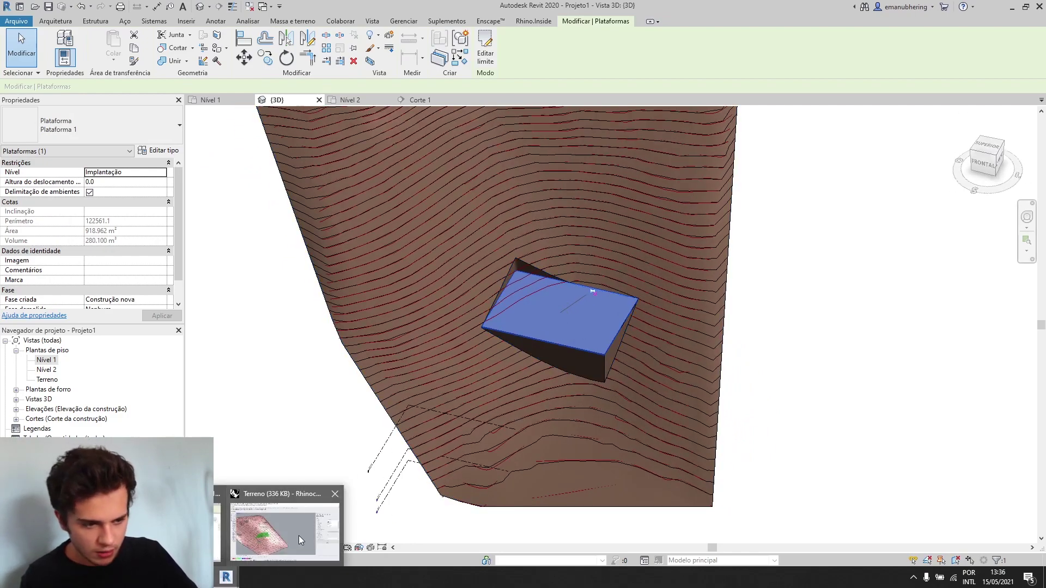
{"action": "left_click", "coordinate": [298, 537]}
{"action": "scroll", "coordinate": [654, 376], "scroll_direction": "down", "scroll_amount": 3}
{"action": "scroll", "coordinate": [375, 384], "scroll_direction": "down", "scroll_amount": 6}
{"action": "right_click_drag", "start_coordinate": [376, 384], "coordinate": [349, 386]}
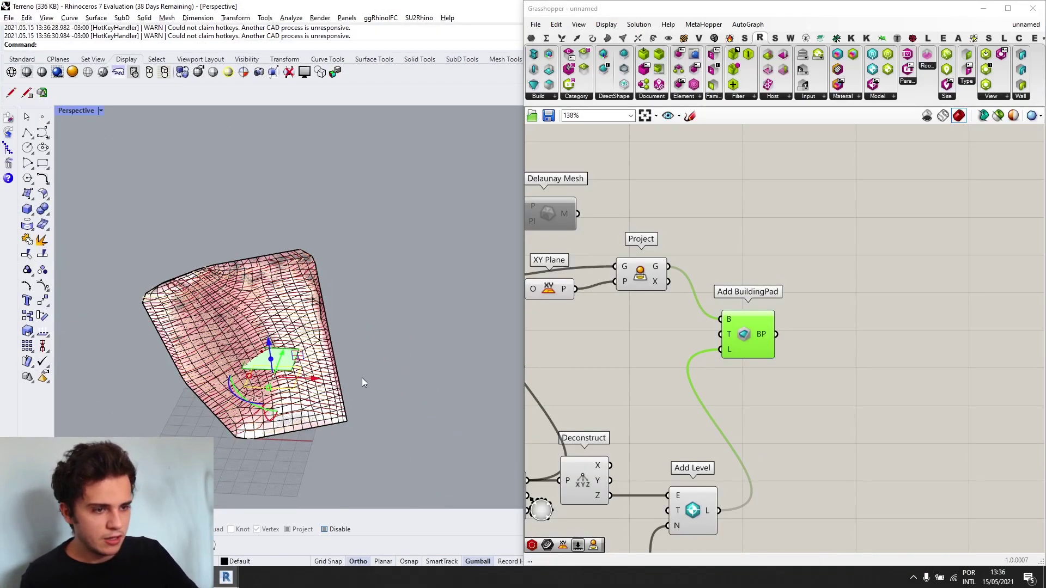
{"action": "scroll", "coordinate": [372, 379], "scroll_direction": "down", "scroll_amount": 3}
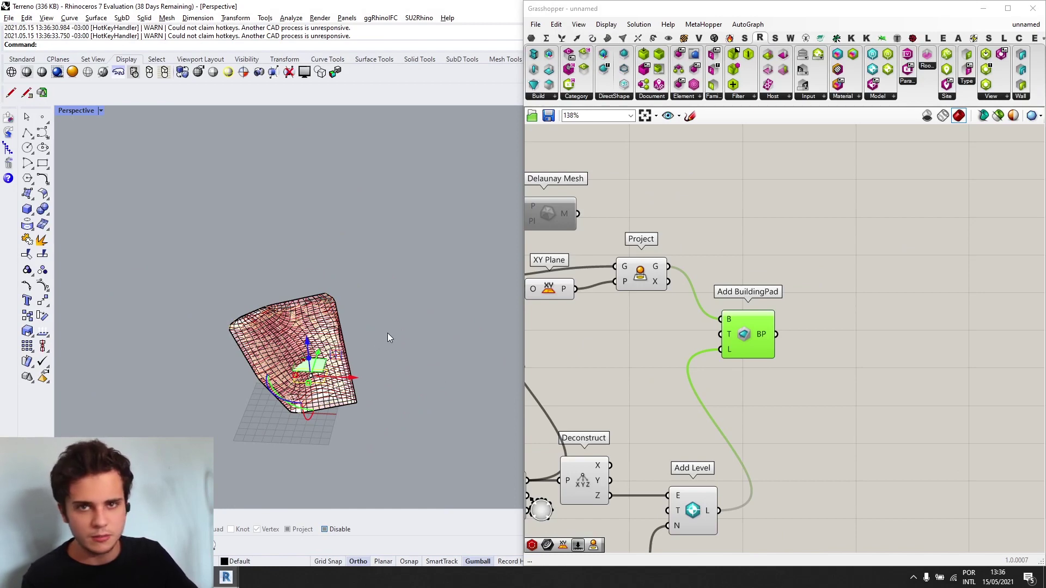
{"action": "scroll", "coordinate": [805, 317], "scroll_direction": "down", "scroll_amount": 2}
{"action": "scroll", "coordinate": [584, 319], "scroll_direction": "down", "scroll_amount": 3}
{"action": "right_click_drag", "start_coordinate": [606, 302], "coordinate": [739, 260]}
{"action": "scroll", "coordinate": [705, 240], "scroll_direction": "up", "scroll_amount": 2}
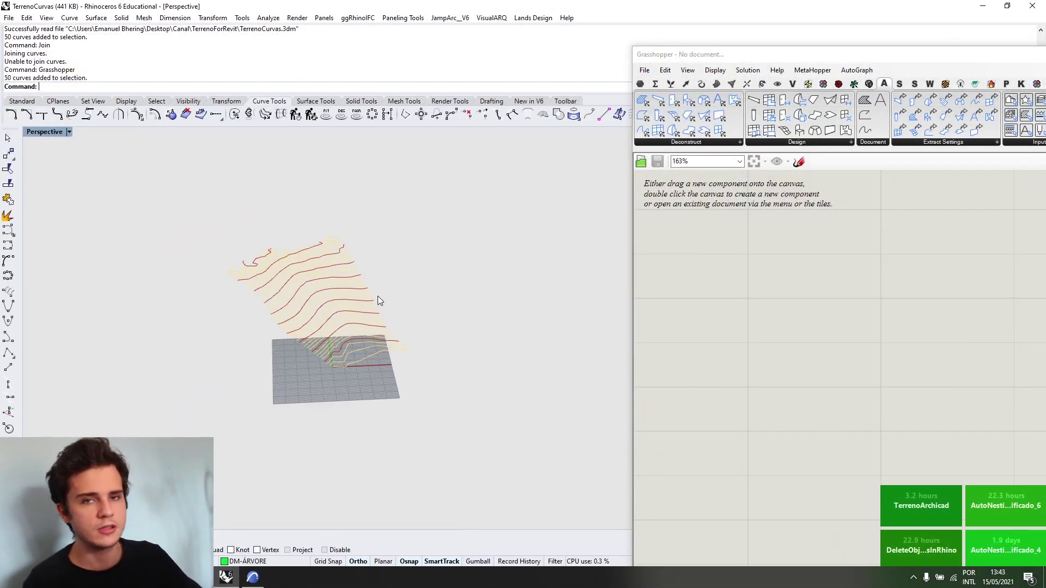
{"action": "scroll", "coordinate": [462, 257], "scroll_direction": "down", "scroll_amount": 2}
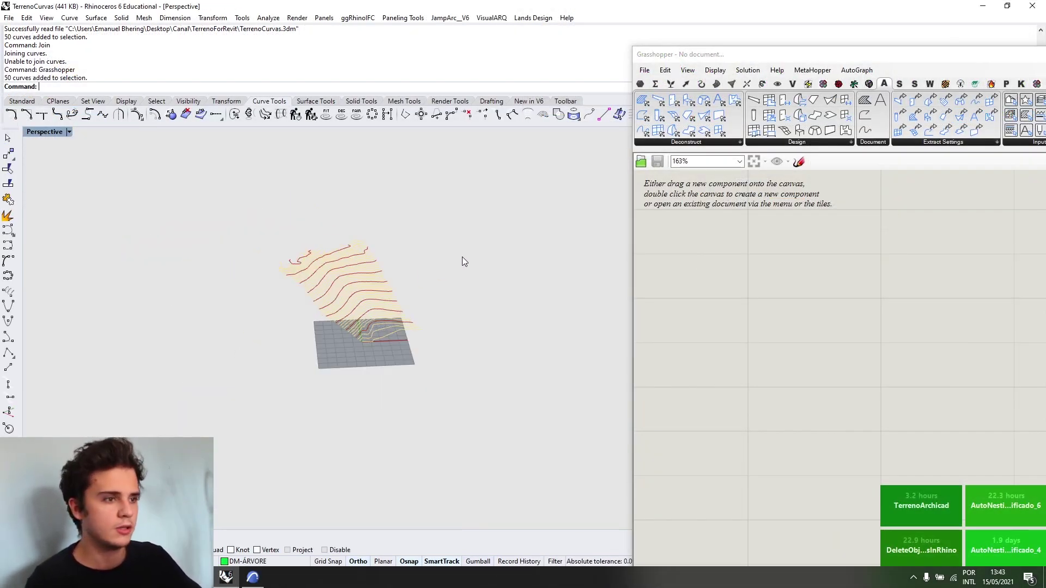
- Dock the Grasshopper window beside the Rhino viewport and place the ARCHICAD Mesh design component on the canvas
{"action": "scroll", "coordinate": [462, 256], "scroll_direction": "up", "scroll_amount": 2}
{"action": "left_click", "coordinate": [732, 53]}
{"action": "key", "text": "super+Right"}
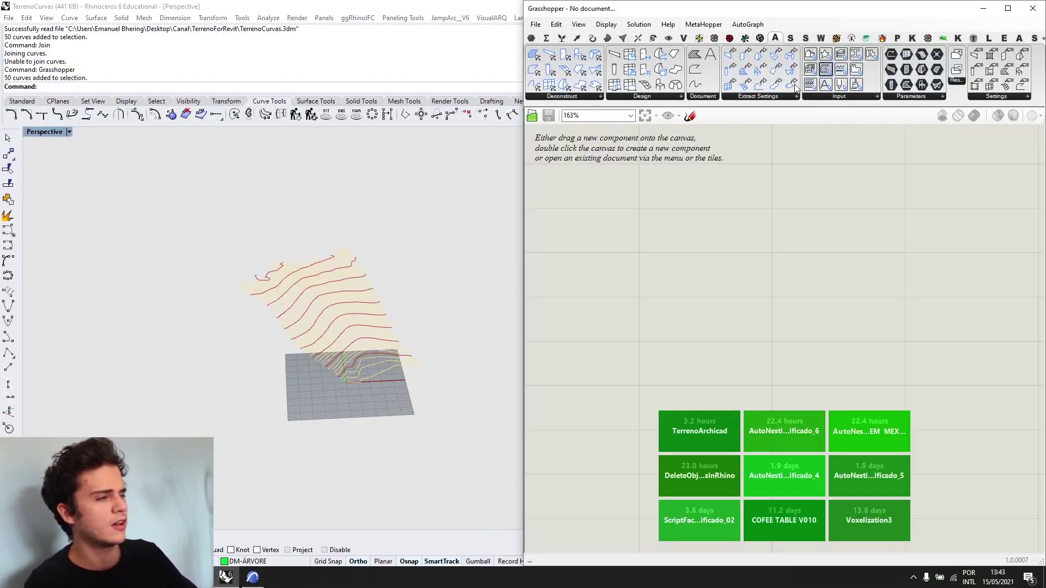
{"action": "right_click_drag", "start_coordinate": [332, 273], "coordinate": [301, 301]}
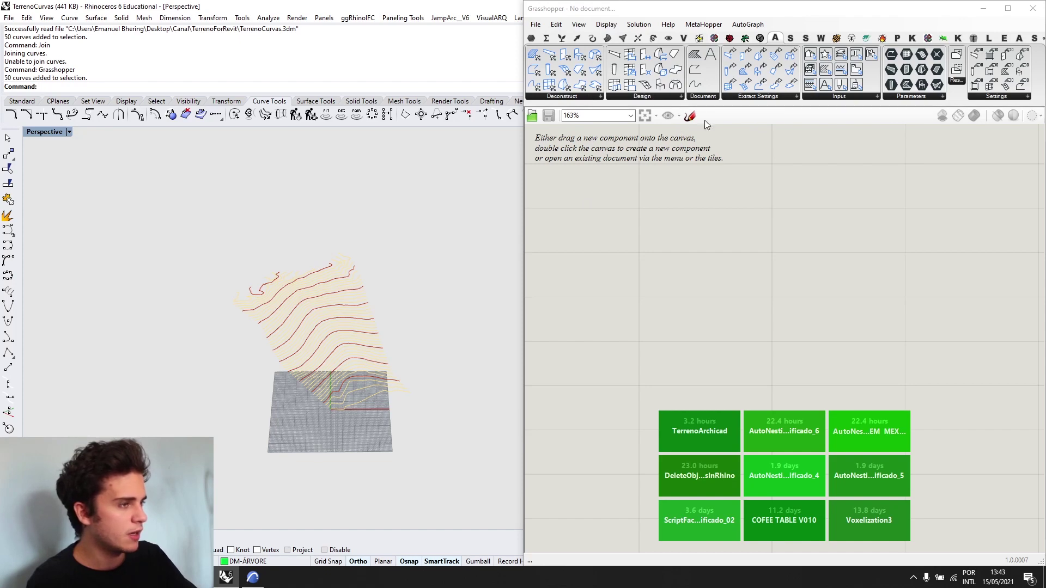
{"action": "left_click", "coordinate": [628, 99]}
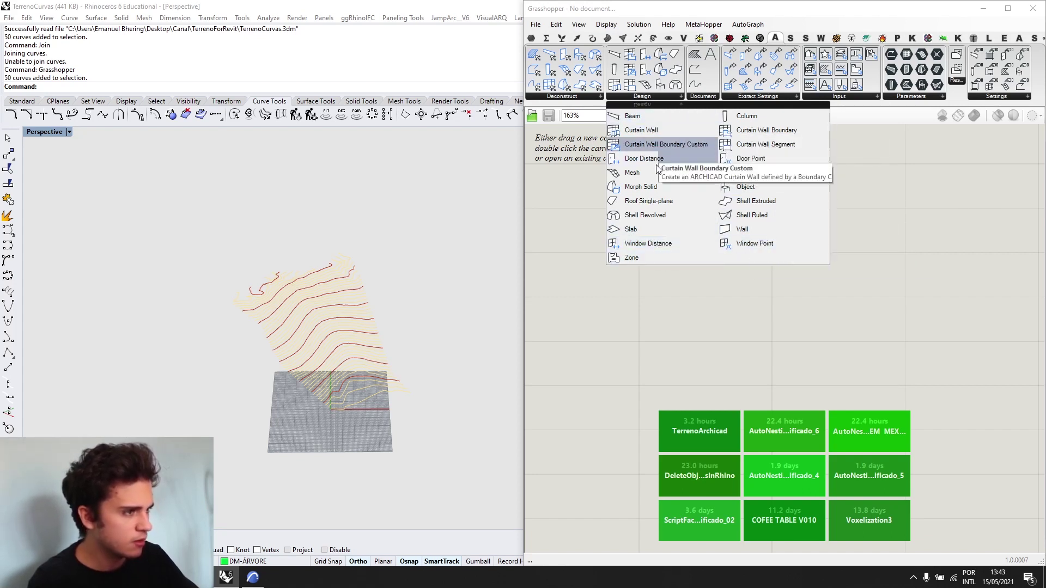
{"action": "left_click_drag", "start_coordinate": [656, 180], "coordinate": [848, 228]}
- Switch to ARCHICAD, bring up its Grasshopper Connection palette, and return to the Grasshopper definition
{"action": "left_click", "coordinate": [253, 577]}
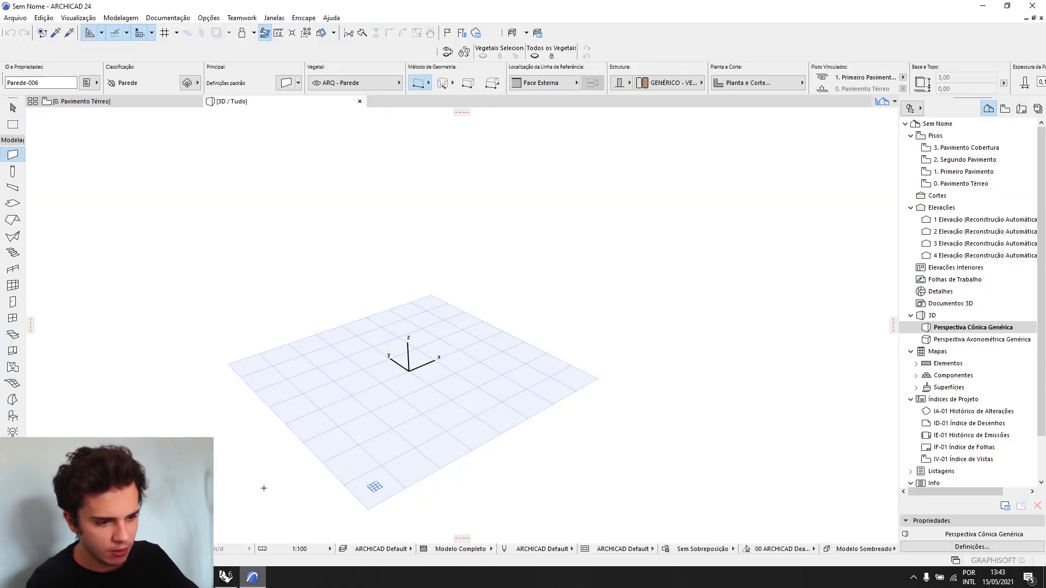
{"action": "left_click", "coordinate": [10, 16]}
{"action": "mouse_move", "coordinate": [80, 168]}
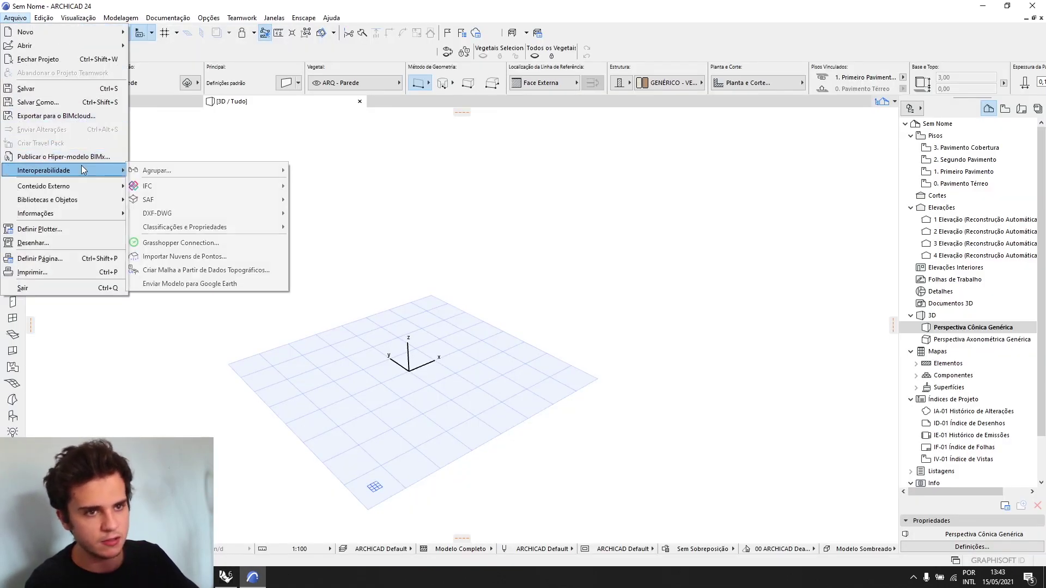
{"action": "left_click", "coordinate": [185, 243]}
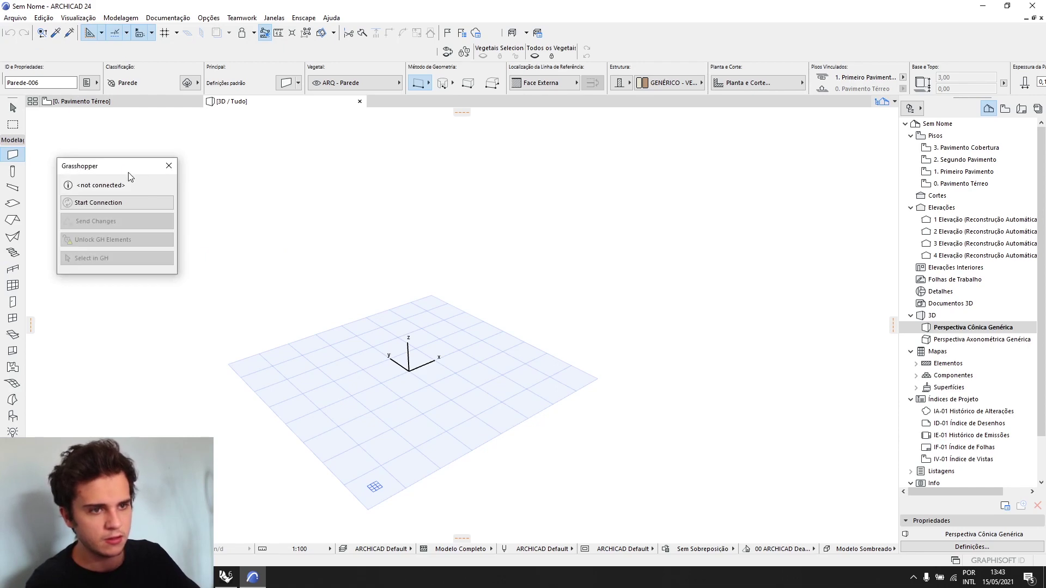
{"action": "left_click_drag", "start_coordinate": [128, 172], "coordinate": [150, 168]}
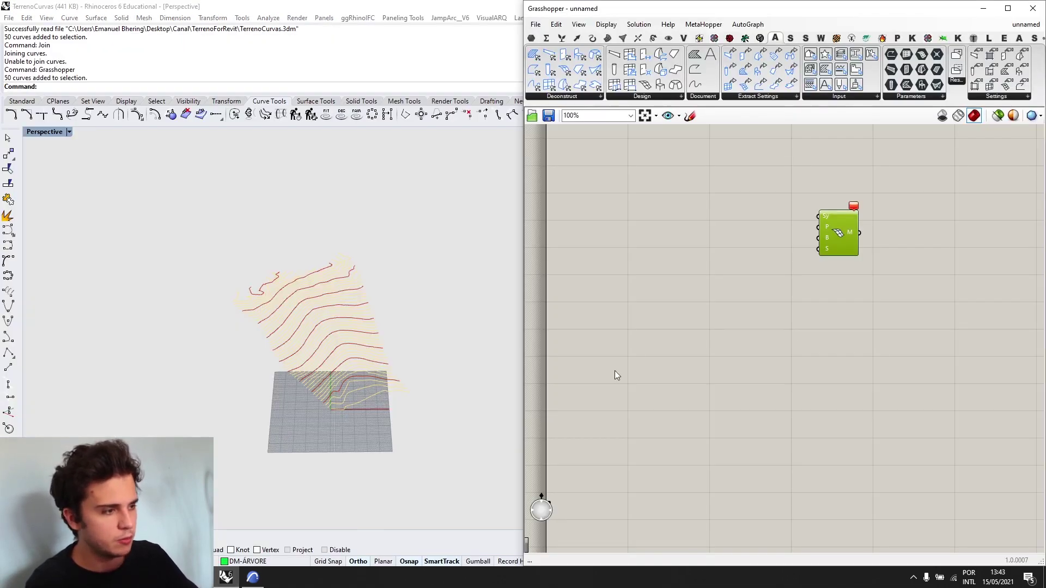
- Select all terrain contours in Rhino and reference them in a new Curve parameter to the left of the Mesh component
{"action": "right_click_drag", "start_coordinate": [392, 312], "coordinate": [362, 250]}
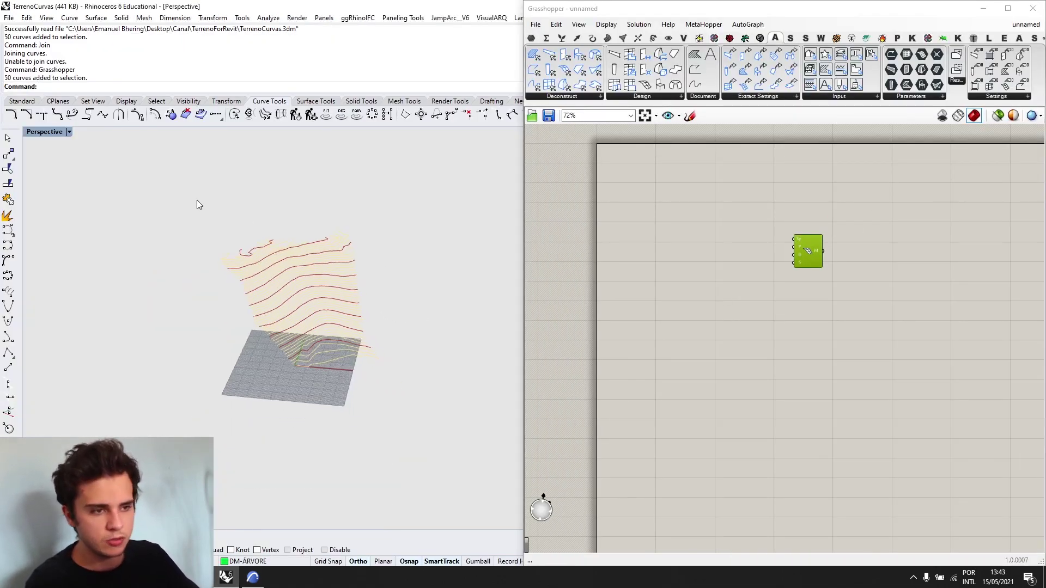
{"action": "left_click_drag", "start_coordinate": [197, 201], "coordinate": [440, 397]}
{"action": "double_click", "coordinate": [769, 295]}
{"action": "type", "text": "curve"}
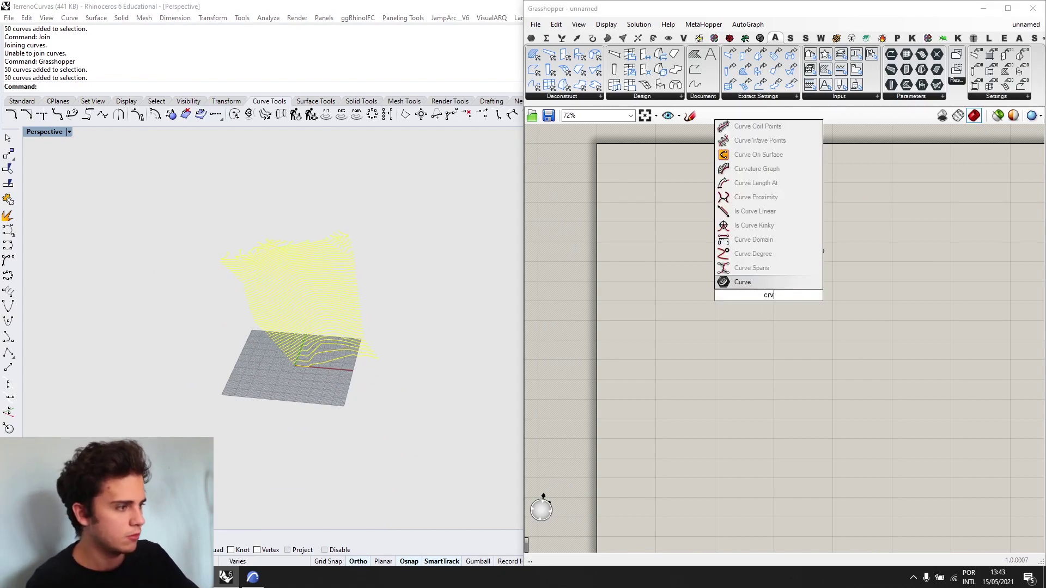
{"action": "left_click", "coordinate": [766, 283]}
{"action": "scroll", "coordinate": [773, 295], "scroll_direction": "up", "scroll_amount": 2}
{"action": "left_click_drag", "start_coordinate": [774, 298], "coordinate": [623, 271]}
{"action": "right_click", "coordinate": [622, 271]}
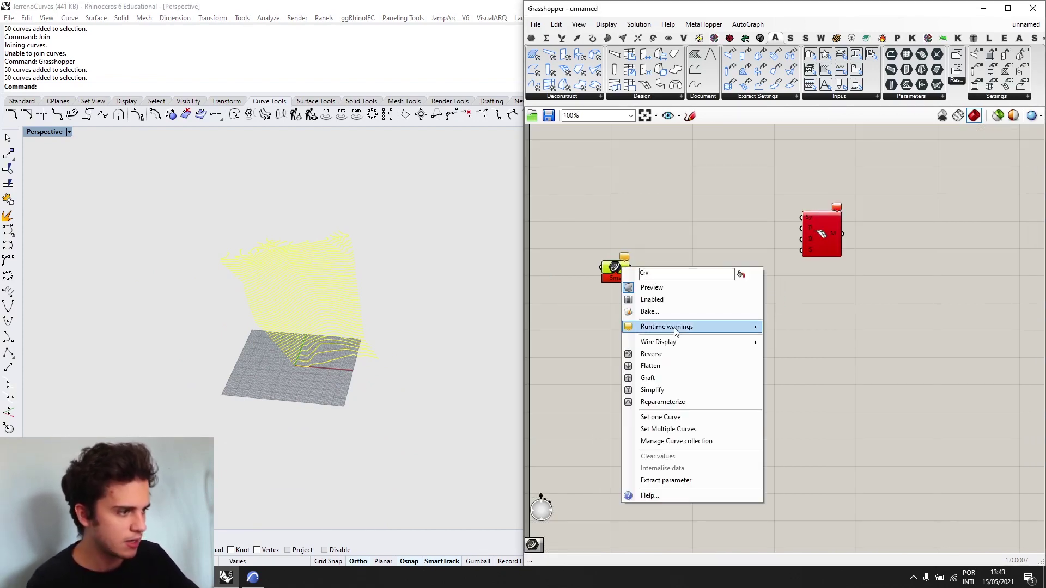
{"action": "left_click", "coordinate": [678, 430]}
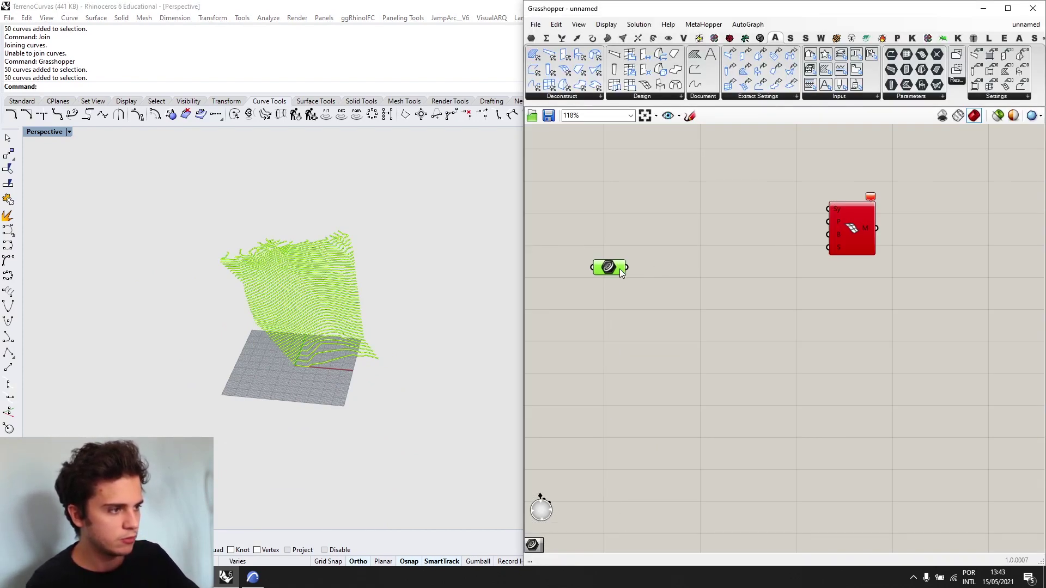
- Add the Bifocals component below the Curve parameter so the components carry name labels
{"action": "double_click", "coordinate": [647, 325]}
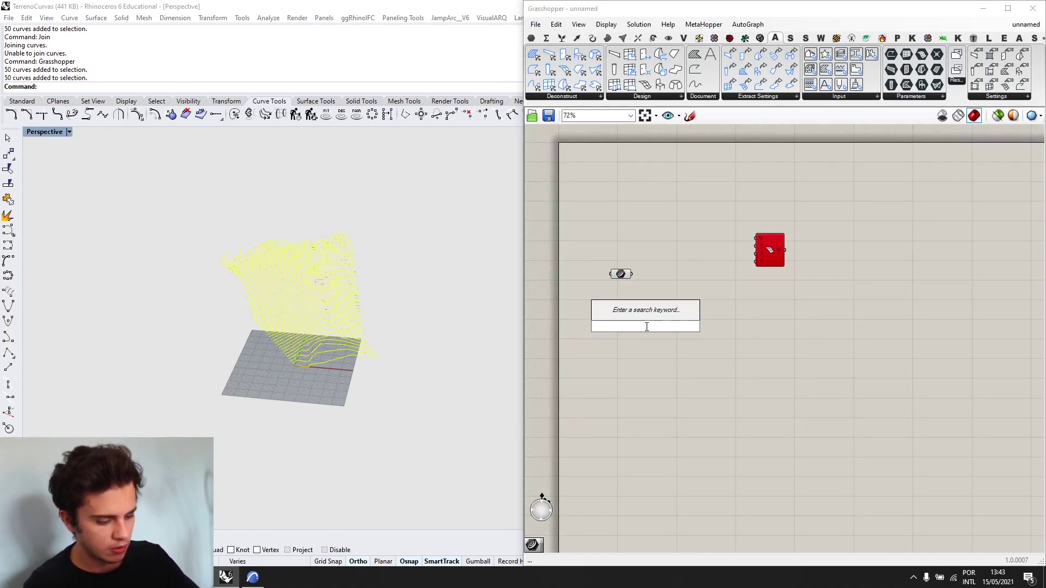
{"action": "type", "text": "bif"}
{"action": "key", "text": "Return"}
{"action": "left_click_drag", "start_coordinate": [646, 326], "coordinate": [617, 410]}
{"action": "scroll", "coordinate": [641, 251], "scroll_direction": "up", "scroll_amount": 3}
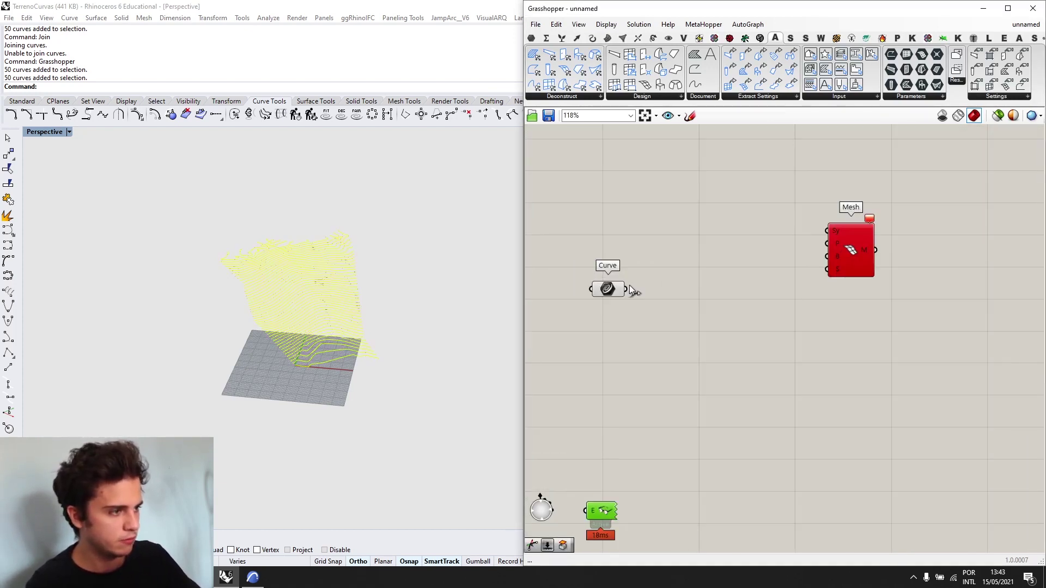
{"action": "scroll", "coordinate": [635, 337], "scroll_direction": "up", "scroll_amount": 1}
- Add a Discontinuity component beside the Curve parameter and feed the contours into its C input
{"action": "left_click_drag", "start_coordinate": [604, 279], "coordinate": [592, 253]}
{"action": "double_click", "coordinate": [694, 251]}
{"action": "type", "text": "dis"}
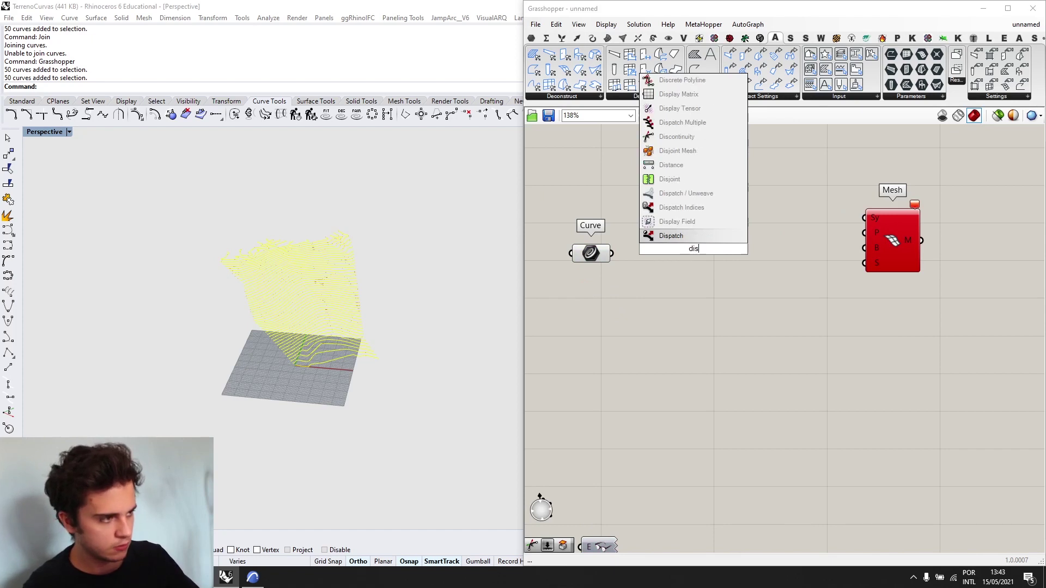
{"action": "type", "text": "c"}
{"action": "key", "text": "Return"}
{"action": "scroll", "coordinate": [694, 250], "scroll_direction": "up", "scroll_amount": 3}
{"action": "left_click_drag", "start_coordinate": [650, 238], "coordinate": [556, 260]}
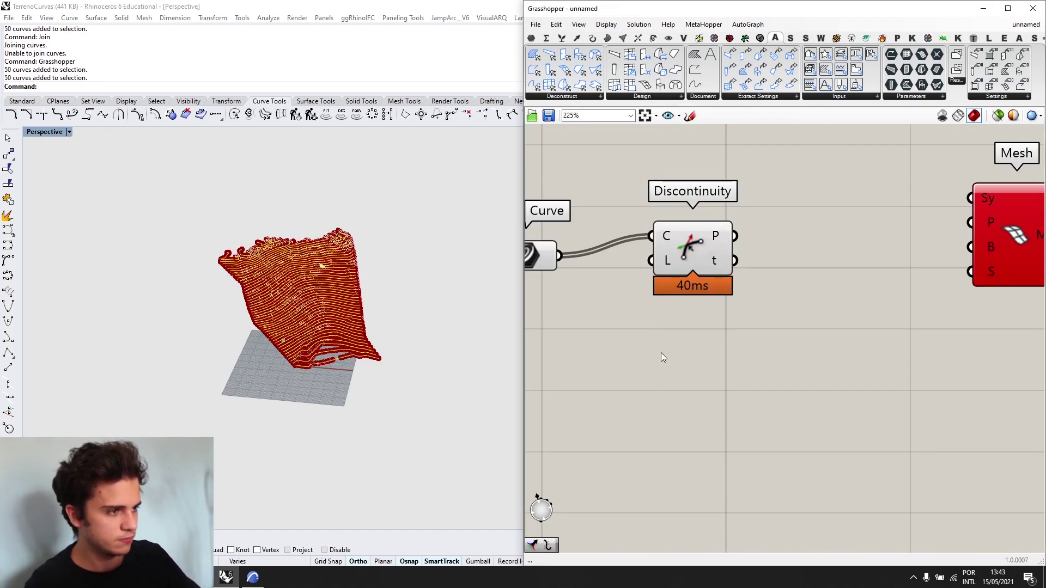
- Add a Delaunay Mesh component and place it between Discontinuity and the ARCHICAD Mesh component
{"action": "double_click", "coordinate": [663, 358]}
{"action": "type", "text": "de"}
{"action": "key", "text": "Up"}
{"action": "key", "text": "Up"}
{"action": "key", "text": "Up"}
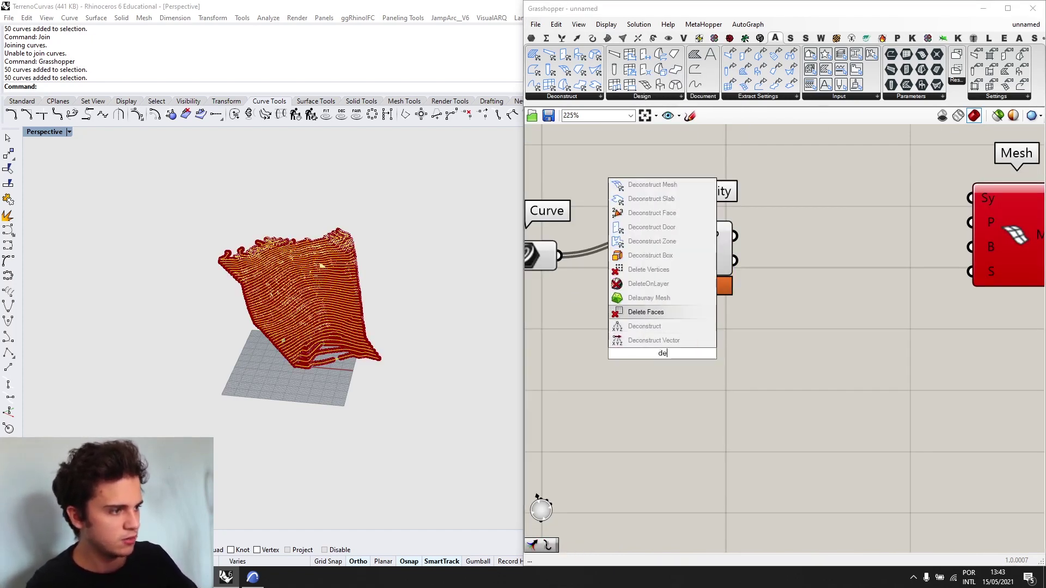
{"action": "key", "text": "Return"}
{"action": "left_click_drag", "start_coordinate": [644, 352], "coordinate": [801, 277]}
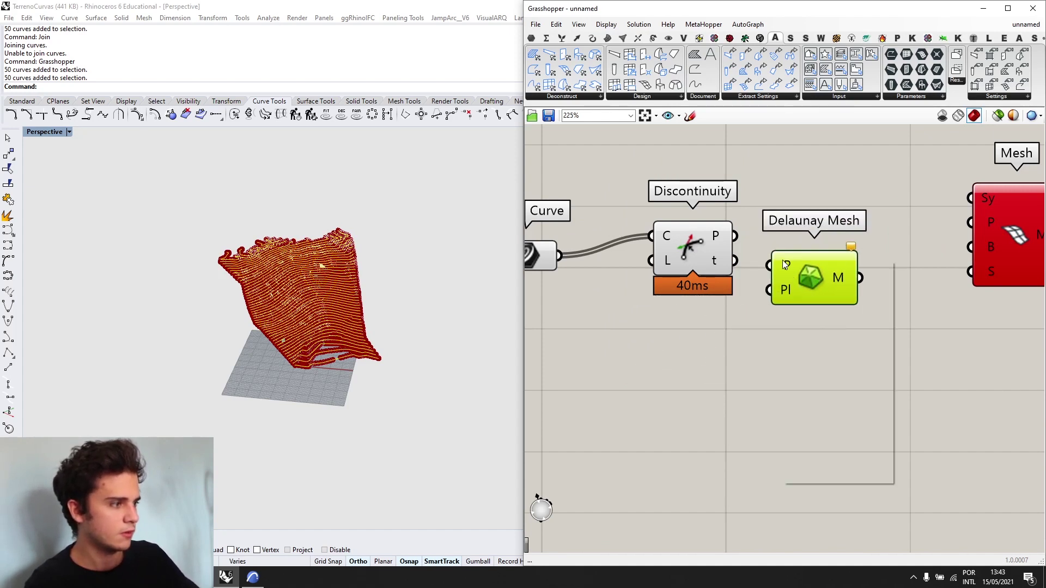
- Flatten the Delaunay Mesh P input without reversing it, and connect the Discontinuity points to it
{"action": "right_click", "coordinate": [783, 260]}
{"action": "left_click", "coordinate": [804, 334]}
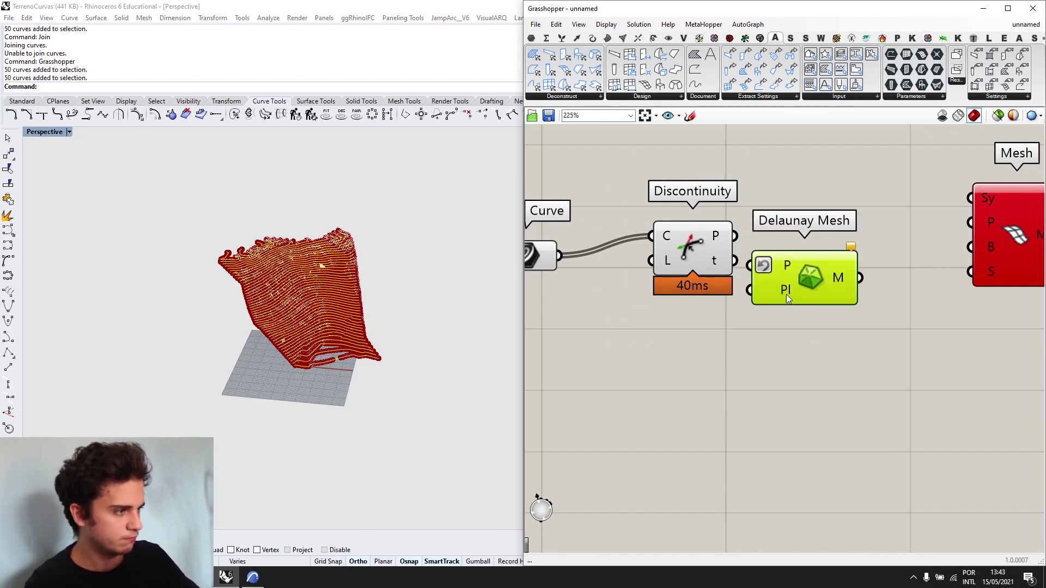
{"action": "right_click", "coordinate": [764, 265]}
{"action": "left_click", "coordinate": [787, 343]}
{"action": "right_click", "coordinate": [763, 260]}
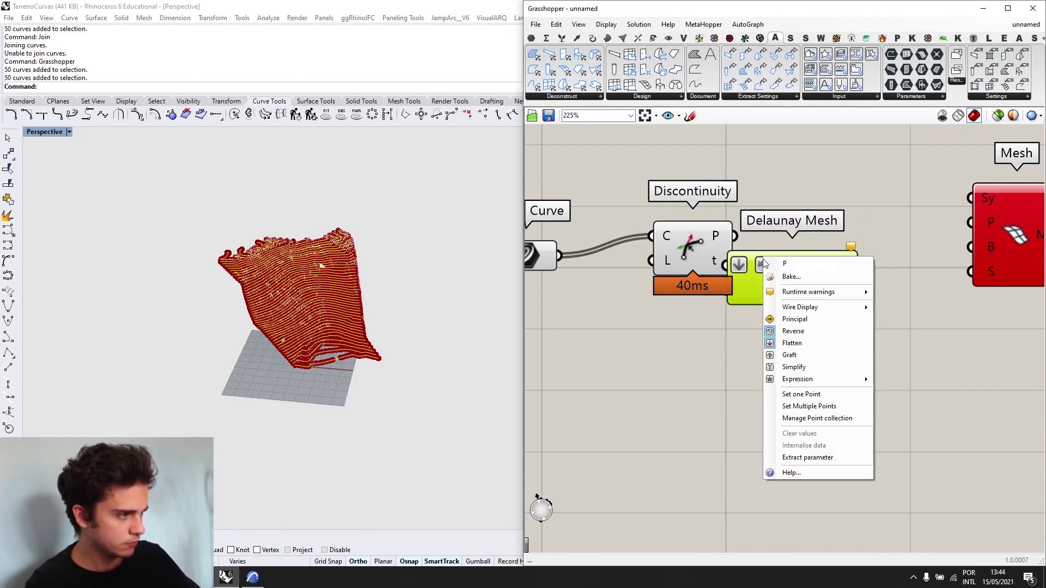
{"action": "left_click", "coordinate": [775, 333]}
{"action": "left_click_drag", "start_coordinate": [736, 237], "coordinate": [751, 265]}
{"action": "left_click_drag", "start_coordinate": [787, 272], "coordinate": [809, 230]}
- Examine the Delaunay mesh preview over the contours from several distances and angles
{"action": "right_click_drag", "start_coordinate": [300, 272], "coordinate": [314, 294]}
{"action": "scroll", "coordinate": [315, 294], "scroll_direction": "up", "scroll_amount": 7}
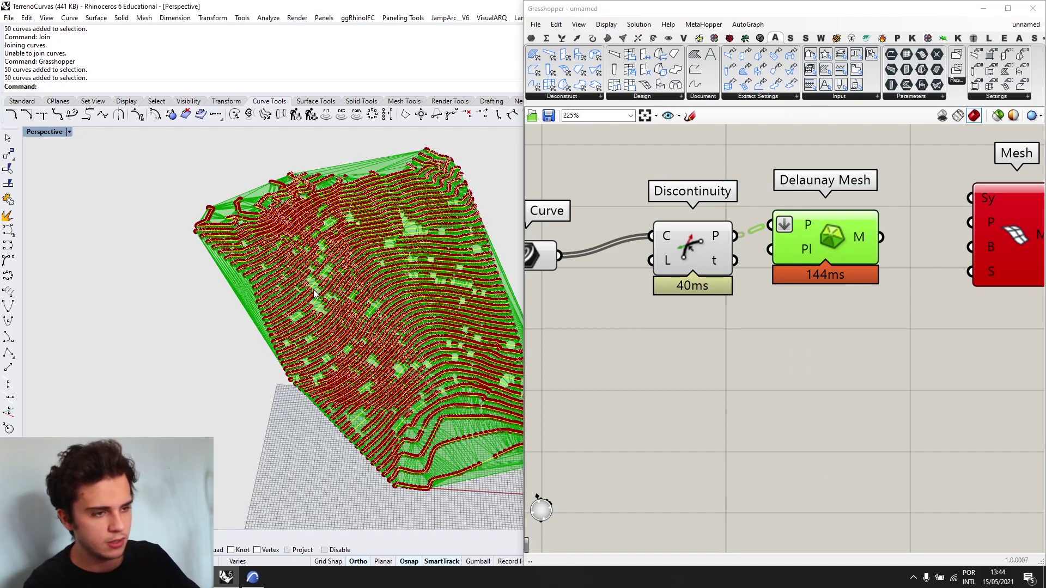
{"action": "scroll", "coordinate": [314, 294], "scroll_direction": "up", "scroll_amount": 3}
{"action": "scroll", "coordinate": [350, 237], "scroll_direction": "down", "scroll_amount": 8}
{"action": "right_click_drag", "start_coordinate": [353, 245], "coordinate": [274, 208]}
{"action": "scroll", "coordinate": [994, 323], "scroll_direction": "down", "scroll_amount": 2}
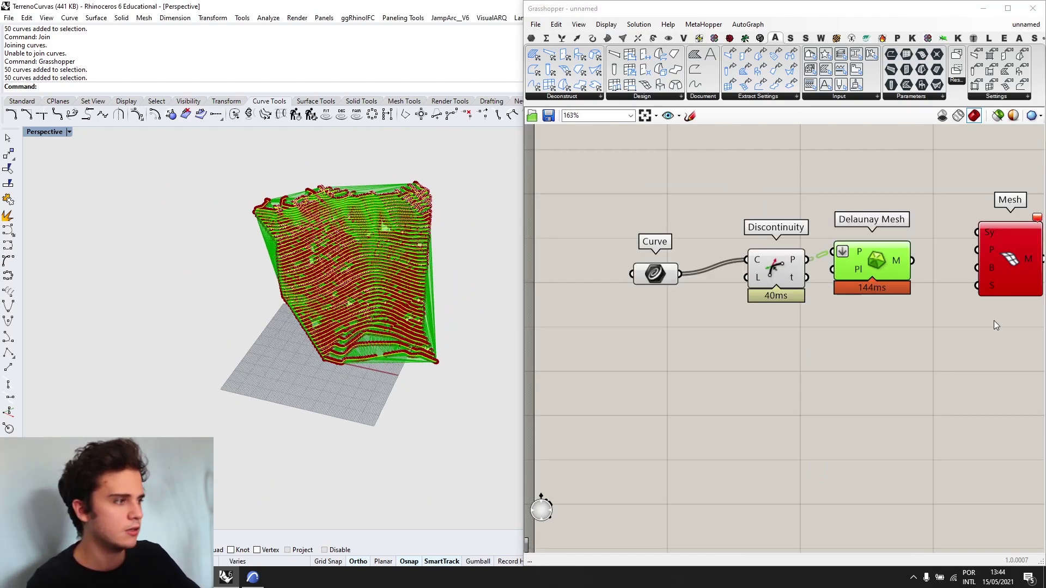
- Rearrange the canvas by moving the Mesh component lower and farther from Delaunay Mesh, and nudge Delaunay Mesh aside
{"action": "right_click_drag", "start_coordinate": [993, 321], "coordinate": [973, 369]}
{"action": "left_click_drag", "start_coordinate": [886, 404], "coordinate": [565, 262]}
{"action": "left_click_drag", "start_coordinate": [861, 314], "coordinate": [804, 229]}
{"action": "right_click_drag", "start_coordinate": [876, 238], "coordinate": [804, 306]}
{"action": "left_click", "coordinate": [804, 306]}
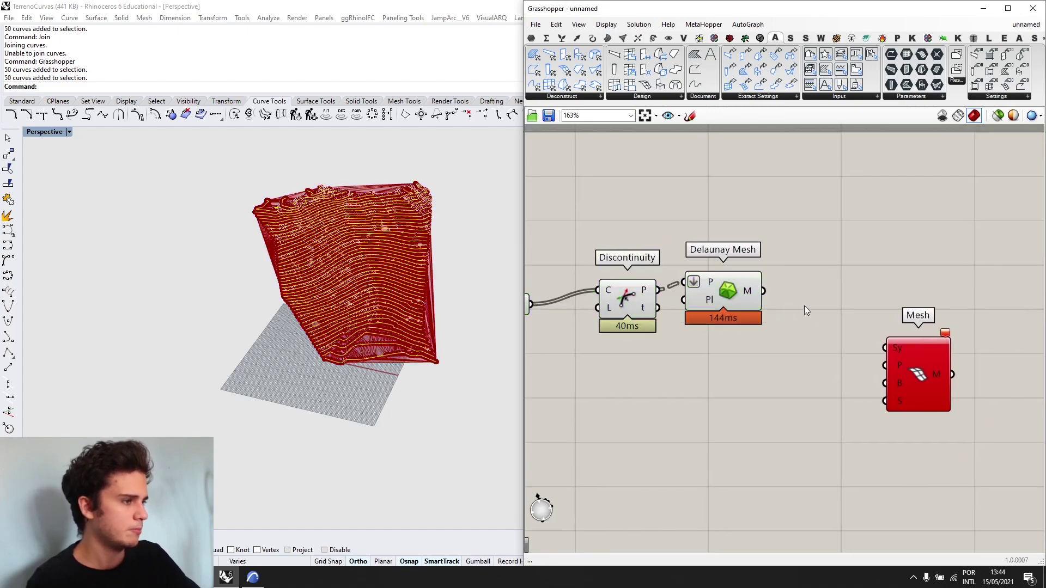
{"action": "right_click_drag", "start_coordinate": [859, 283], "coordinate": [829, 281]}
{"action": "left_click_drag", "start_coordinate": [867, 388], "coordinate": [877, 362]}
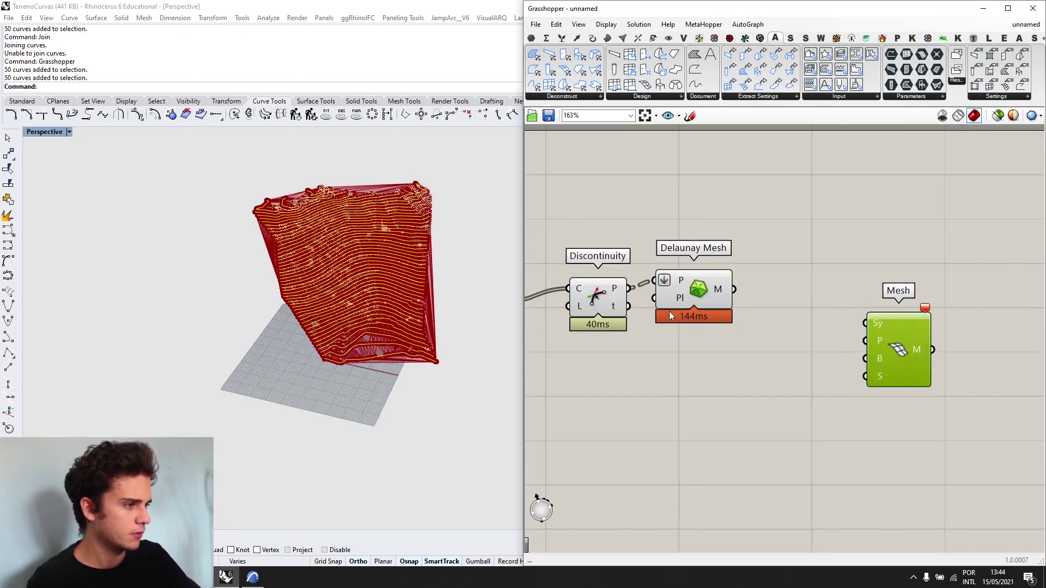
{"action": "left_click_drag", "start_coordinate": [676, 298], "coordinate": [684, 299]}
- Inspect the triangulation between the contour lines close up in the Rhino viewport
{"action": "scroll", "coordinate": [507, 331], "scroll_direction": "down", "scroll_amount": 3}
{"action": "scroll", "coordinate": [404, 298], "scroll_direction": "up", "scroll_amount": 4}
{"action": "scroll", "coordinate": [359, 286], "scroll_direction": "down", "scroll_amount": 2}
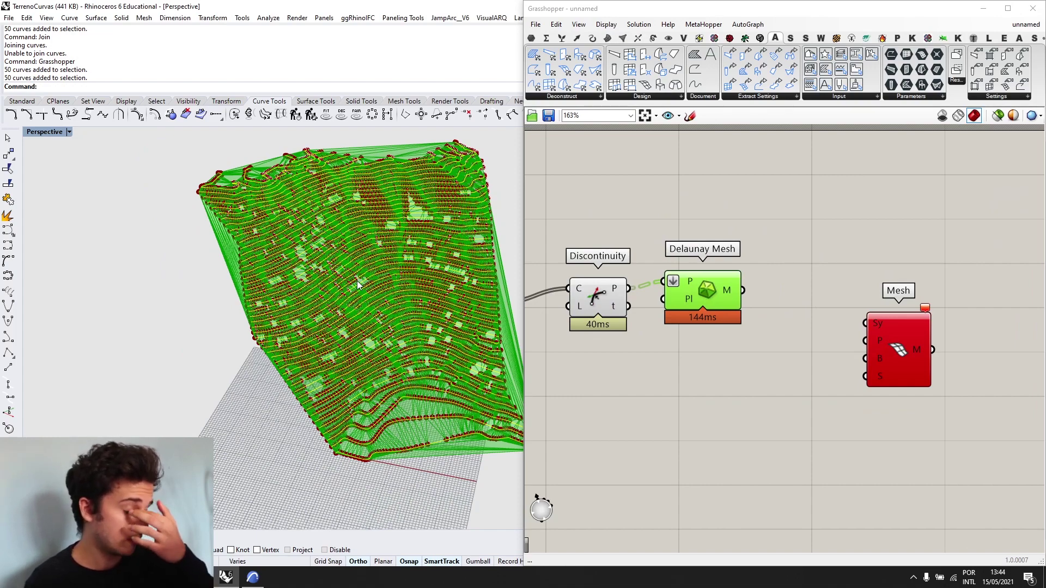
{"action": "scroll", "coordinate": [728, 271], "scroll_direction": "up", "scroll_amount": 1}
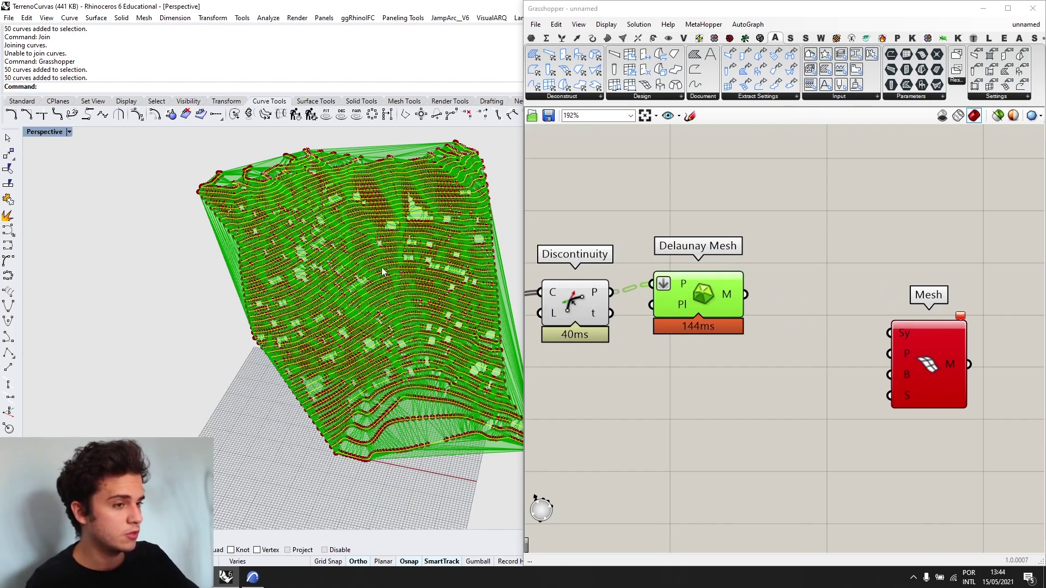
{"action": "scroll", "coordinate": [385, 266], "scroll_direction": "down", "scroll_amount": 3}
{"action": "scroll", "coordinate": [349, 234], "scroll_direction": "up", "scroll_amount": 5}
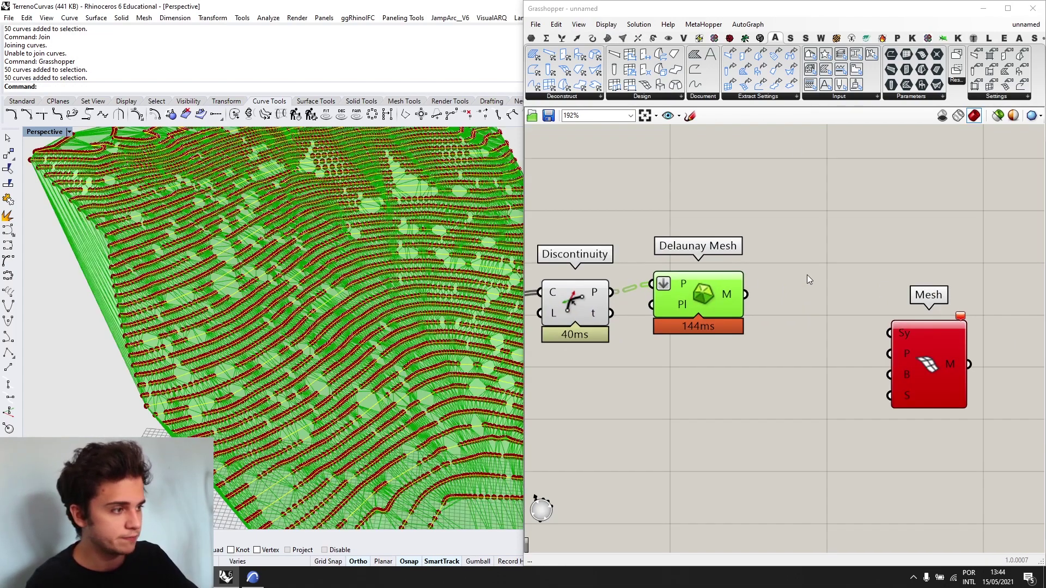
{"action": "scroll", "coordinate": [806, 275], "scroll_direction": "down", "scroll_amount": 1}
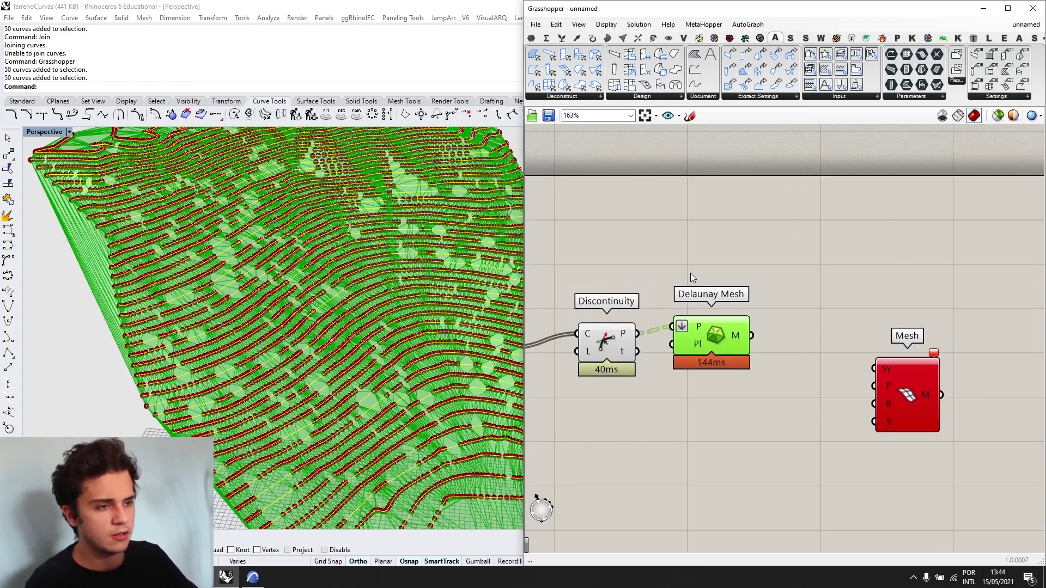
- Highlight the Delaunay Mesh and Curve components in turn to compare their previews on the terrain
{"action": "double_click", "coordinate": [741, 239]}
{"action": "scroll", "coordinate": [754, 335], "scroll_direction": "down", "scroll_amount": 2}
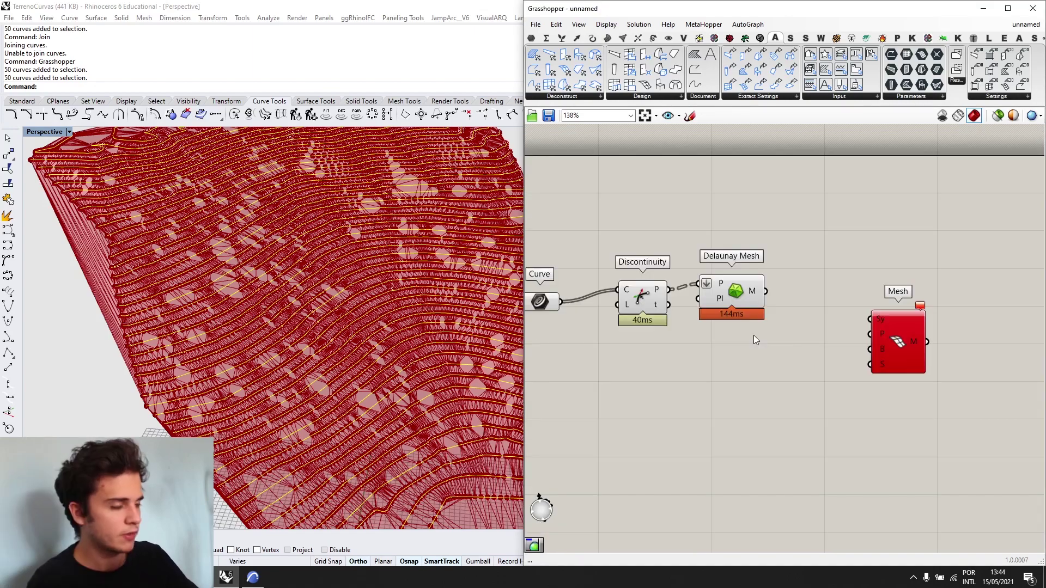
{"action": "scroll", "coordinate": [761, 315], "scroll_direction": "up", "scroll_amount": 1}
{"action": "left_click", "coordinate": [737, 288]}
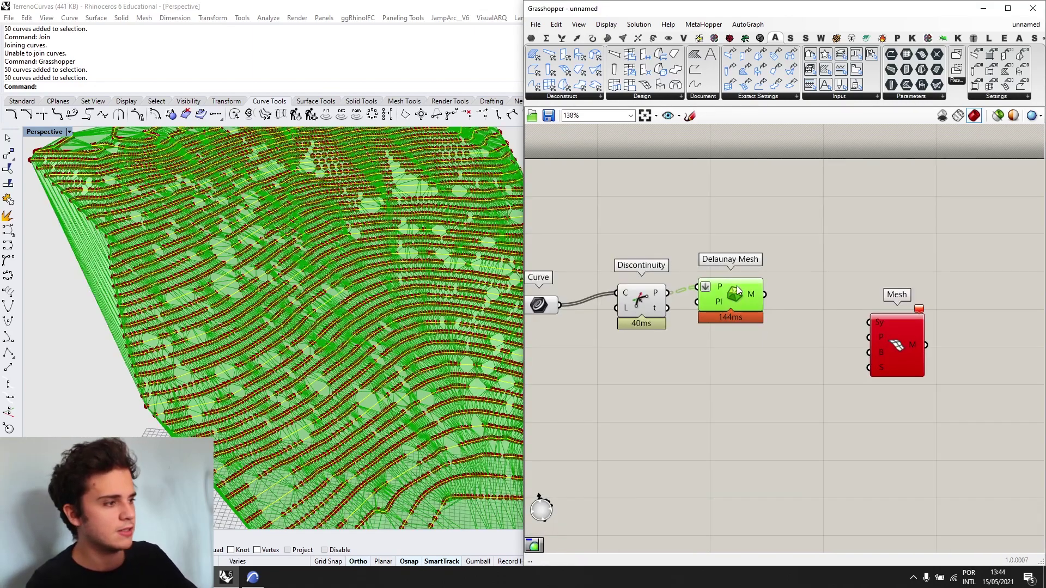
{"action": "scroll", "coordinate": [436, 308], "scroll_direction": "down", "scroll_amount": 5}
{"action": "right_click_drag", "start_coordinate": [430, 306], "coordinate": [423, 299]}
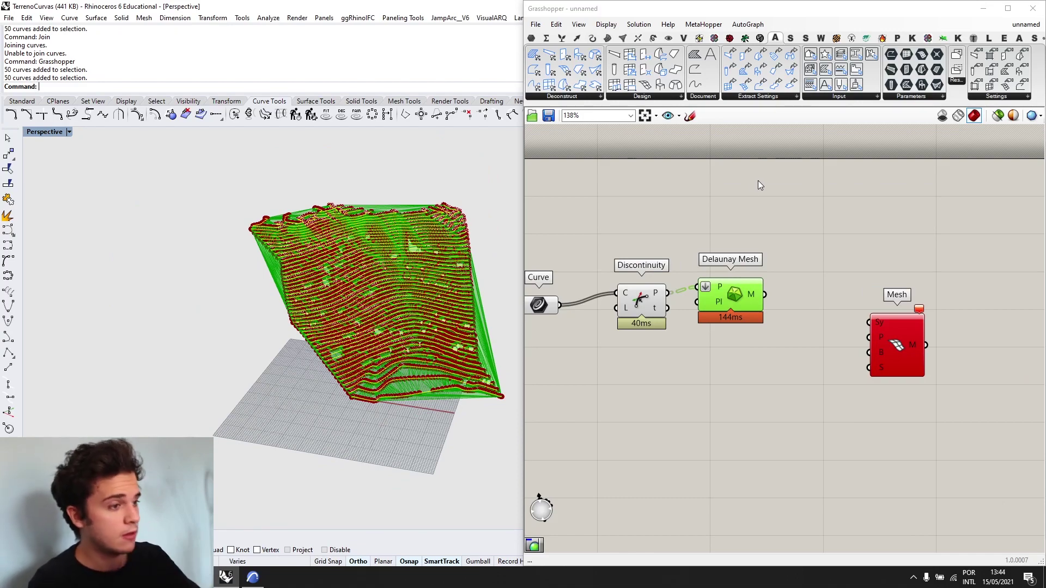
{"action": "scroll", "coordinate": [470, 275], "scroll_direction": "up", "scroll_amount": 5}
{"action": "left_click", "coordinate": [529, 300]}
{"action": "scroll", "coordinate": [344, 332], "scroll_direction": "down", "scroll_amount": 3}
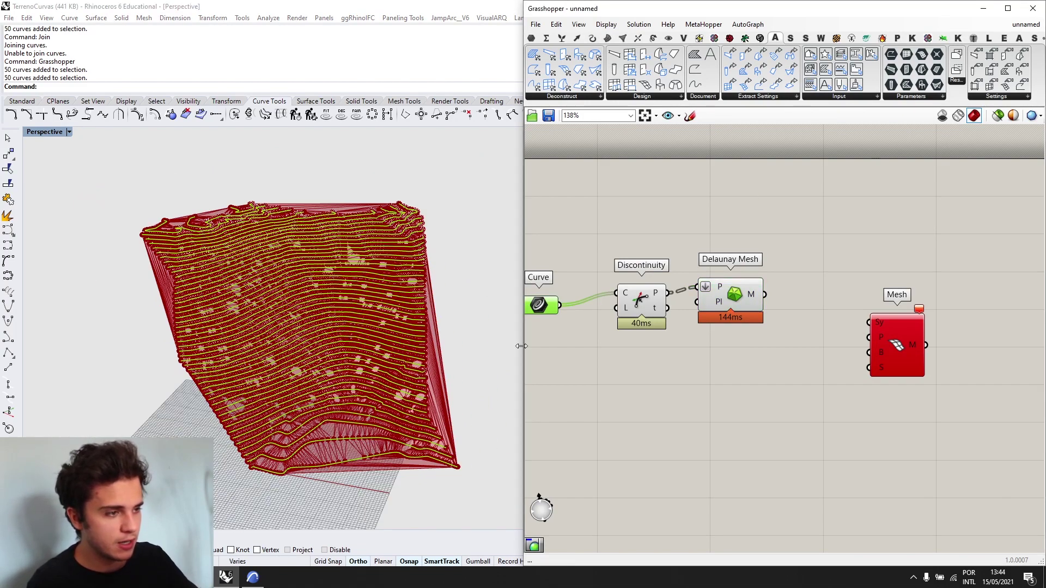
- Add a Rebuild Curve component below Discontinuity and connect the Curve parameter to its C input
{"action": "right_click_drag", "start_coordinate": [548, 417], "coordinate": [597, 393]}
{"action": "double_click", "coordinate": [597, 388]}
{"action": "type", "text": "re"}
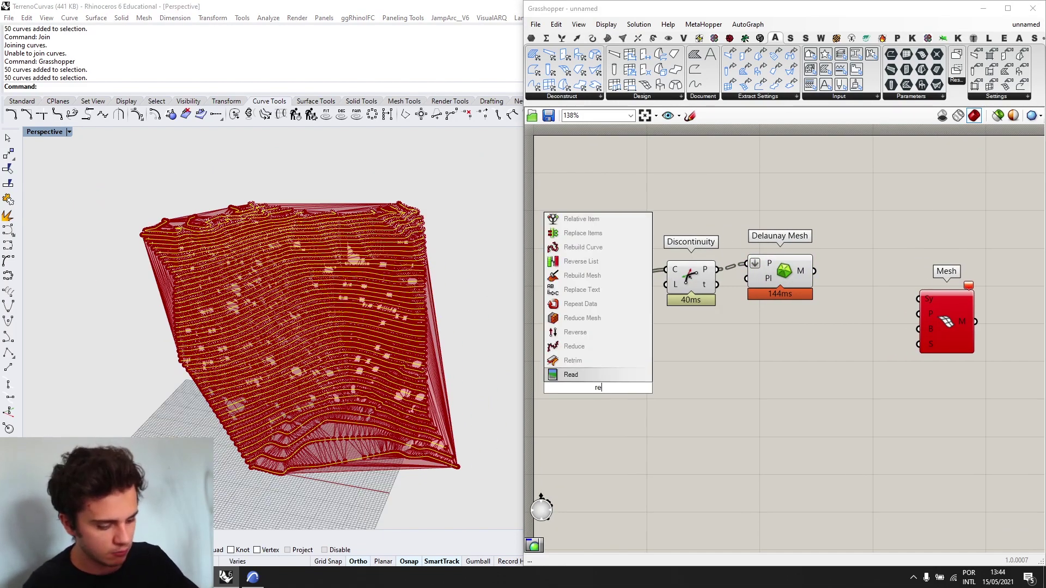
{"action": "type", "text": "bui"}
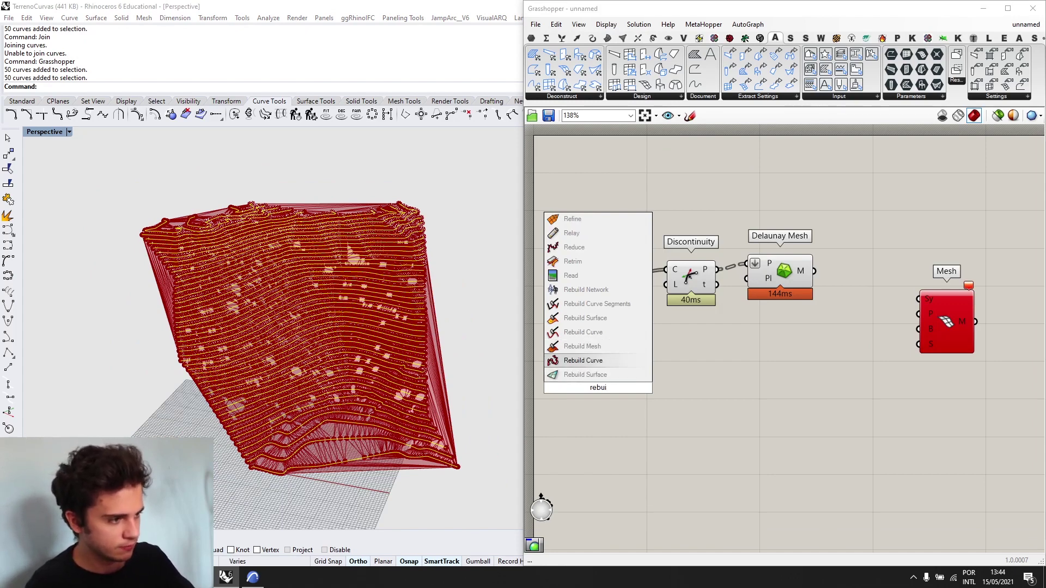
{"action": "key", "text": "Up"}
{"action": "key", "text": "Up"}
{"action": "key", "text": "Return"}
{"action": "left_click_drag", "start_coordinate": [597, 388], "coordinate": [640, 361]}
{"action": "scroll", "coordinate": [635, 303], "scroll_direction": "up", "scroll_amount": 3}
{"action": "left_click_drag", "start_coordinate": [651, 390], "coordinate": [674, 398]}
- Add a number slider with value 1 to the left of the Rebuild Curve component
{"action": "right_click_drag", "start_coordinate": [531, 412], "coordinate": [631, 362]}
{"action": "double_click", "coordinate": [632, 363]}
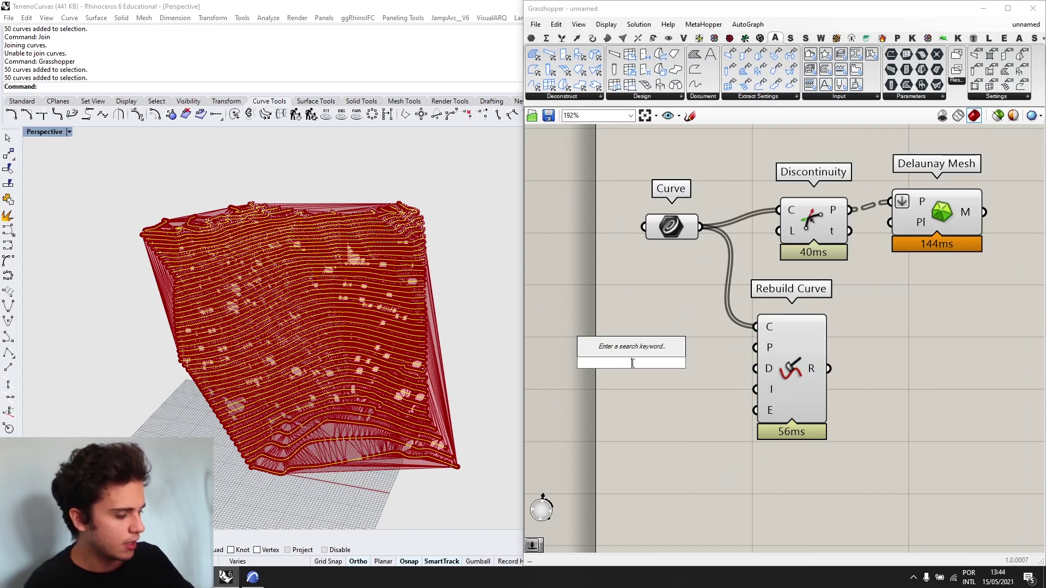
{"action": "type", "text": "1"}
{"action": "key", "text": "Return"}
{"action": "scroll", "coordinate": [635, 362], "scroll_direction": "up", "scroll_amount": 2}
{"action": "left_click", "coordinate": [621, 326]}
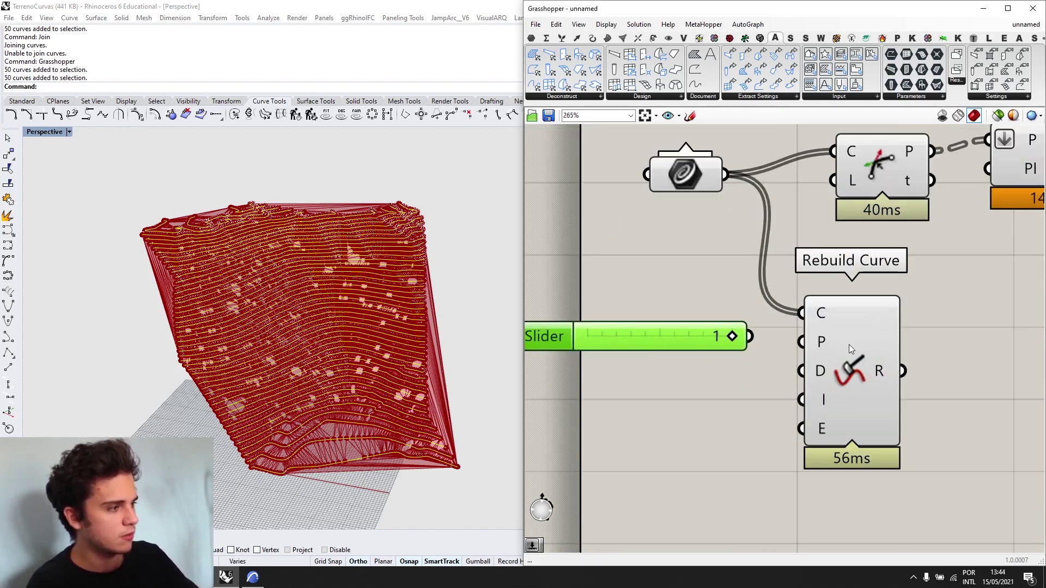
- Connect the slider with value 1 to Rebuild Curve's D input, and add a slider with value 30 connected to its P input
{"action": "mouse_move", "coordinate": [802, 371]}
{"action": "left_mouse_down"}
{"action": "mouse_move", "coordinate": [719, 347]}
{"action": "mouse_move", "coordinate": [801, 371]}
{"action": "left_mouse_up"}
{"action": "left_click_drag", "start_coordinate": [684, 340], "coordinate": [682, 415]}
{"action": "double_click", "coordinate": [656, 322]}
{"action": "type", "text": "5"}
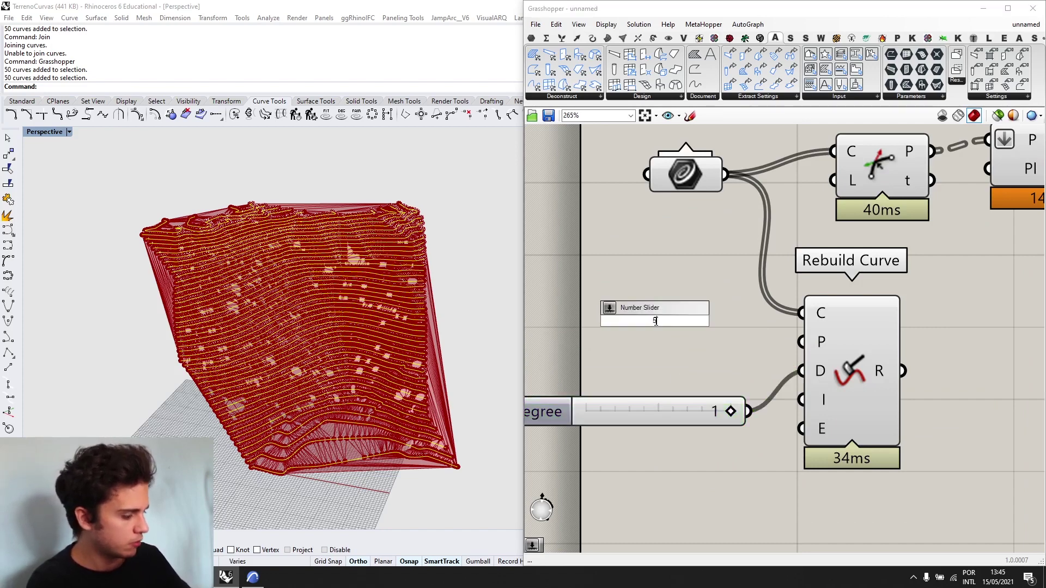
{"action": "key", "text": "BackSpace"}
{"action": "type", "text": "30"}
{"action": "key", "text": "Return"}
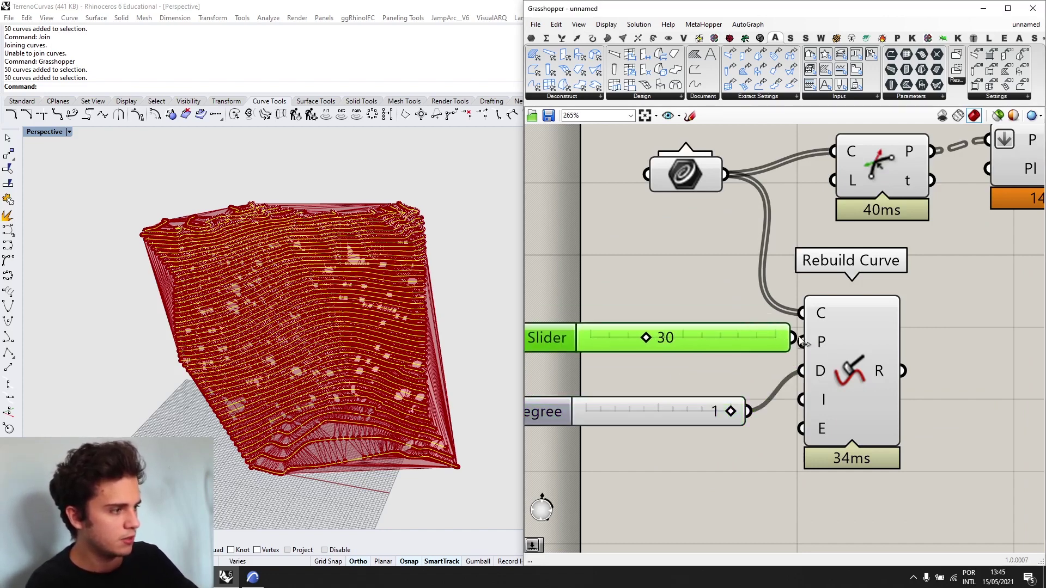
{"action": "left_click_drag", "start_coordinate": [770, 339], "coordinate": [716, 348]}
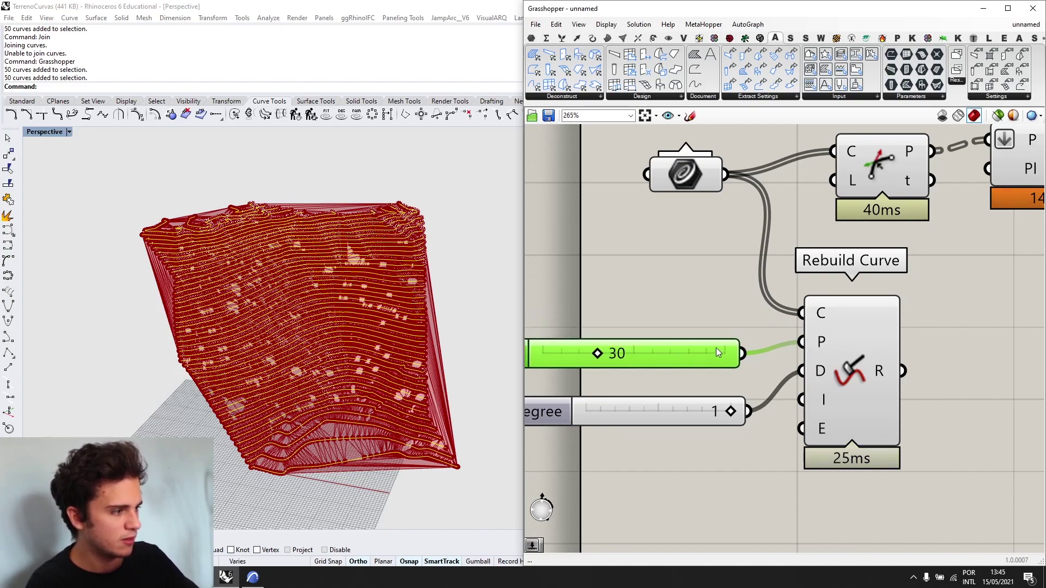
- Highlight the Rebuild Curve component and examine how closely its curves follow the contour lines in the Rhino viewport
{"action": "left_click", "coordinate": [869, 347]}
{"action": "scroll", "coordinate": [552, 344], "scroll_direction": "down", "scroll_amount": 1}
{"action": "scroll", "coordinate": [342, 316], "scroll_direction": "up", "scroll_amount": 5}
{"action": "scroll", "coordinate": [342, 316], "scroll_direction": "up", "scroll_amount": 2}
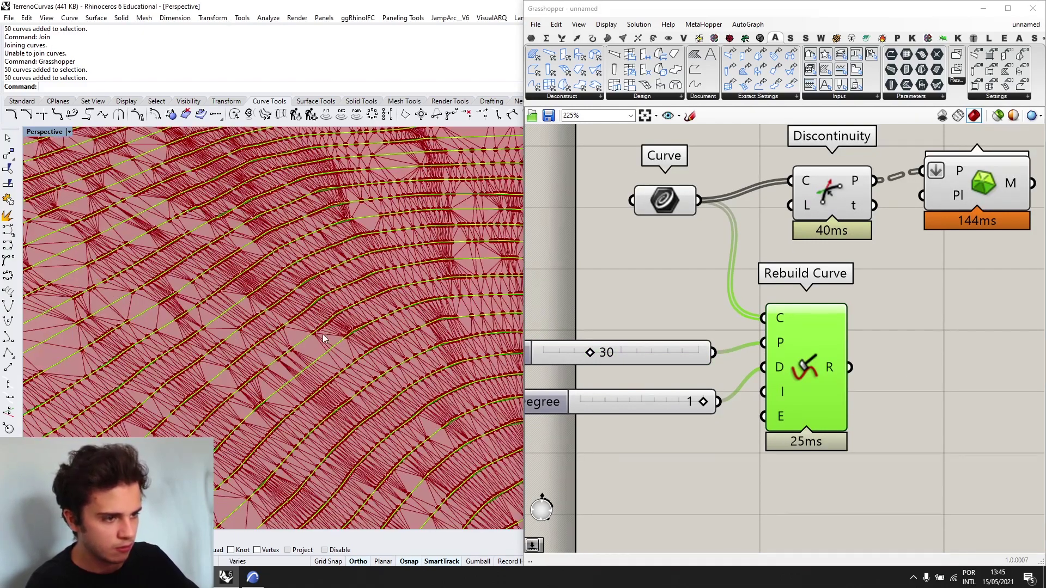
{"action": "scroll", "coordinate": [319, 273], "scroll_direction": "down", "scroll_amount": 6}
{"action": "scroll", "coordinate": [140, 161], "scroll_direction": "up", "scroll_amount": 1}
{"action": "scroll", "coordinate": [139, 193], "scroll_direction": "up", "scroll_amount": 3}
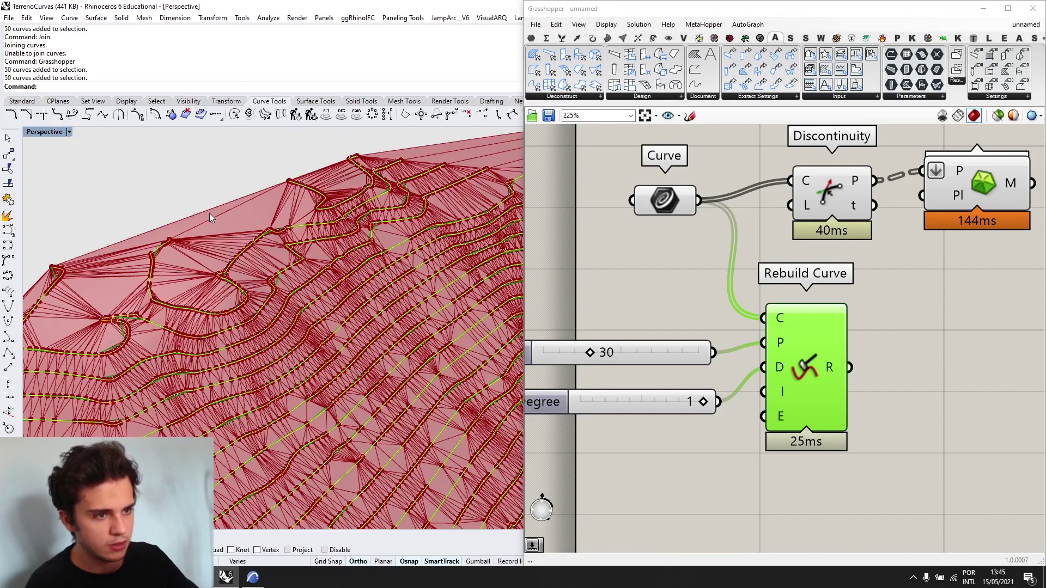
{"action": "scroll", "coordinate": [247, 264], "scroll_direction": "up", "scroll_amount": 2}
{"action": "scroll", "coordinate": [304, 249], "scroll_direction": "down", "scroll_amount": 4}
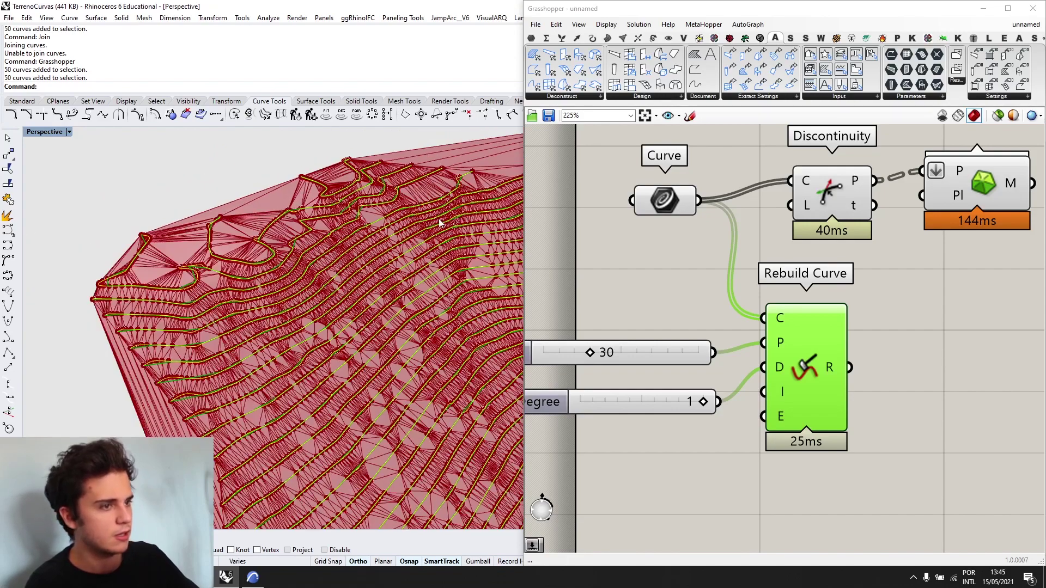
{"action": "scroll", "coordinate": [612, 307], "scroll_direction": "down", "scroll_amount": 3}
{"action": "scroll", "coordinate": [661, 280], "scroll_direction": "up", "scroll_amount": 1}
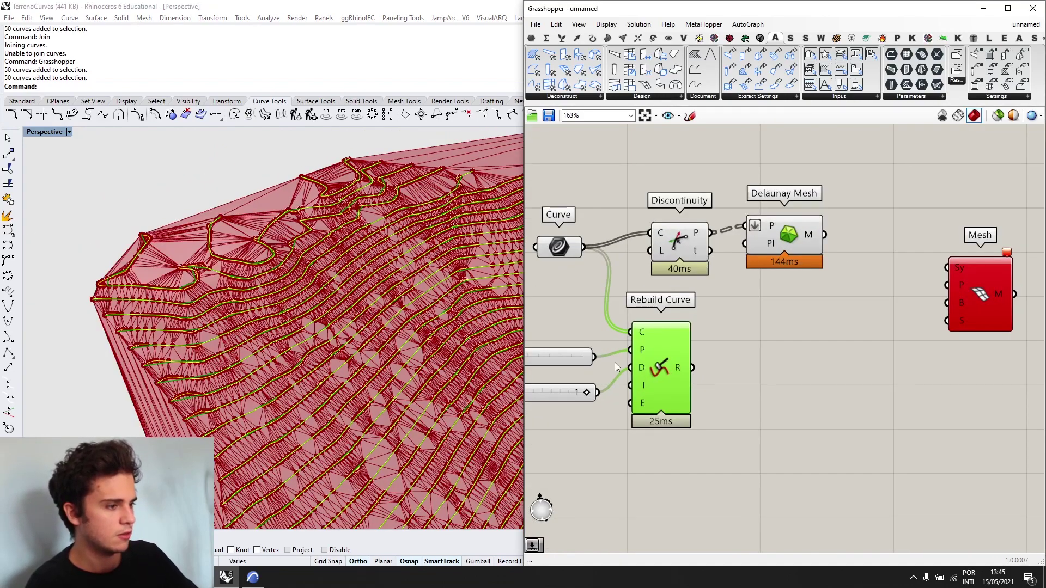
{"action": "scroll", "coordinate": [326, 284], "scroll_direction": "up", "scroll_amount": 5}
{"action": "right_click_drag", "start_coordinate": [652, 384], "coordinate": [782, 383]}
{"action": "scroll", "coordinate": [731, 363], "scroll_direction": "up", "scroll_amount": 1}
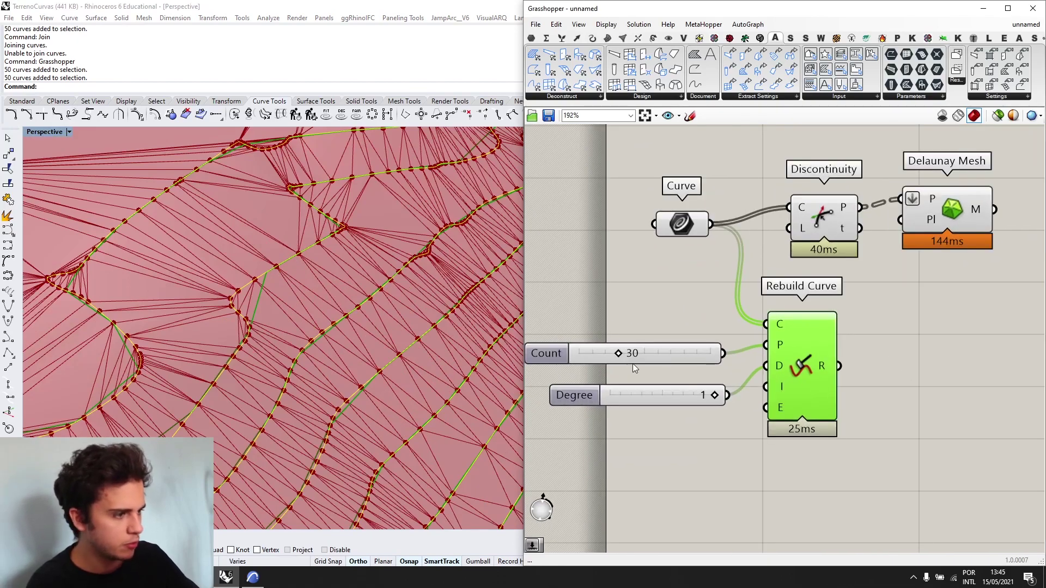
- Set the Count slider of Rebuild Curve to 40 and check the rebuilt curves close up against the contours
{"action": "left_click_drag", "start_coordinate": [620, 354], "coordinate": [632, 354]}
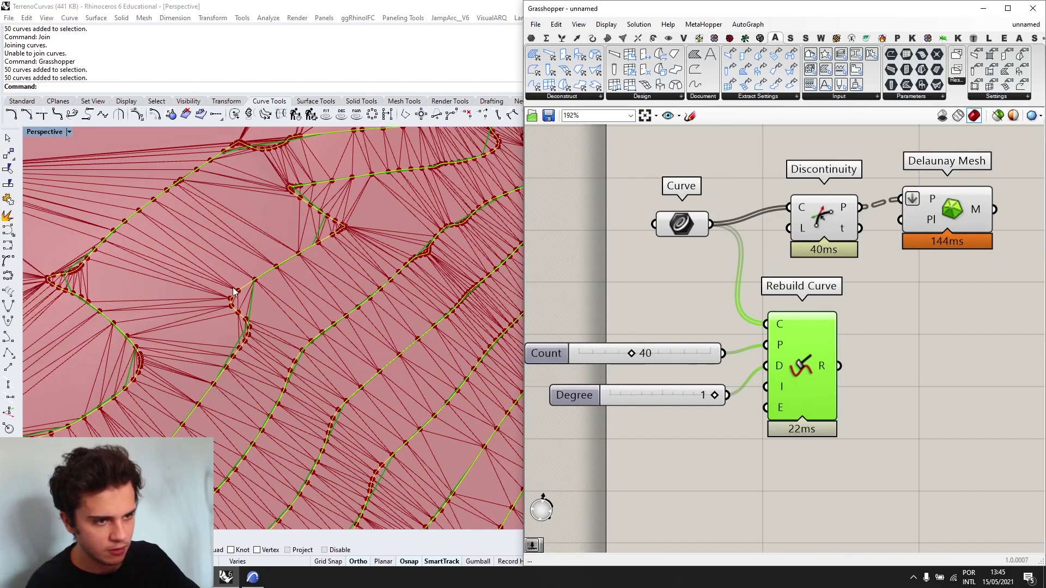
{"action": "scroll", "coordinate": [233, 289], "scroll_direction": "down", "scroll_amount": 5}
{"action": "scroll", "coordinate": [116, 265], "scroll_direction": "up", "scroll_amount": 4}
{"action": "scroll", "coordinate": [161, 218], "scroll_direction": "down", "scroll_amount": 4}
{"action": "scroll", "coordinate": [211, 244], "scroll_direction": "up", "scroll_amount": 5}
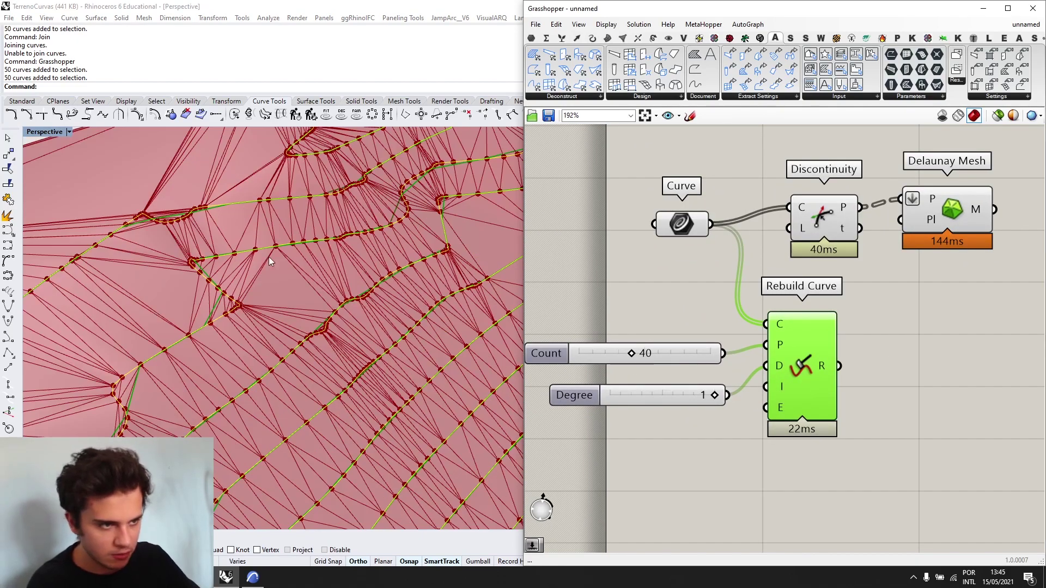
{"action": "scroll", "coordinate": [397, 231], "scroll_direction": "down", "scroll_amount": 8}
{"action": "right_click_drag", "start_coordinate": [391, 235], "coordinate": [428, 311]}
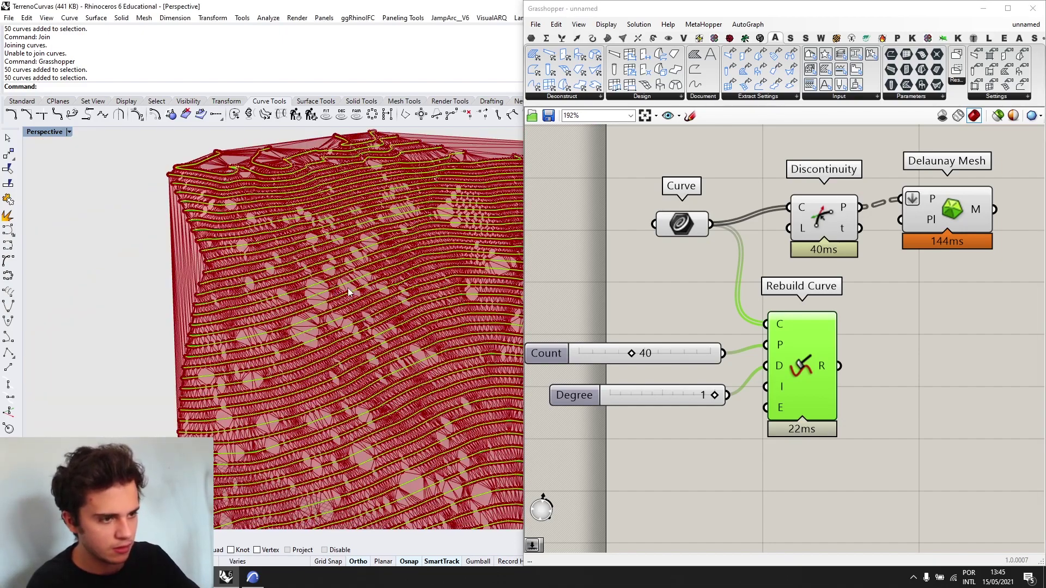
{"action": "scroll", "coordinate": [428, 311], "scroll_direction": "down", "scroll_amount": 4}
- Connect Rebuild Curve's R output to Discontinuity's C input, replacing the direct Curve connection, and inspect the new triangulation
{"action": "right_click_drag", "start_coordinate": [796, 312], "coordinate": [746, 325]}
{"action": "scroll", "coordinate": [747, 326], "scroll_direction": "down", "scroll_amount": 2}
{"action": "scroll", "coordinate": [785, 370], "scroll_direction": "up", "scroll_amount": 2}
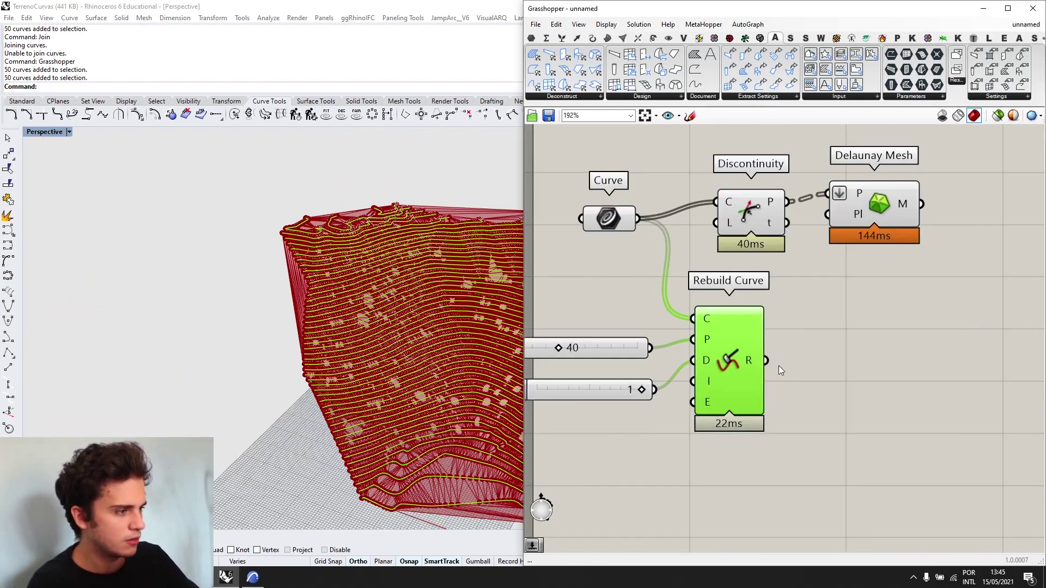
{"action": "left_click_drag", "start_coordinate": [707, 207], "coordinate": [707, 208]}
{"action": "scroll", "coordinate": [422, 313], "scroll_direction": "up", "scroll_amount": 6}
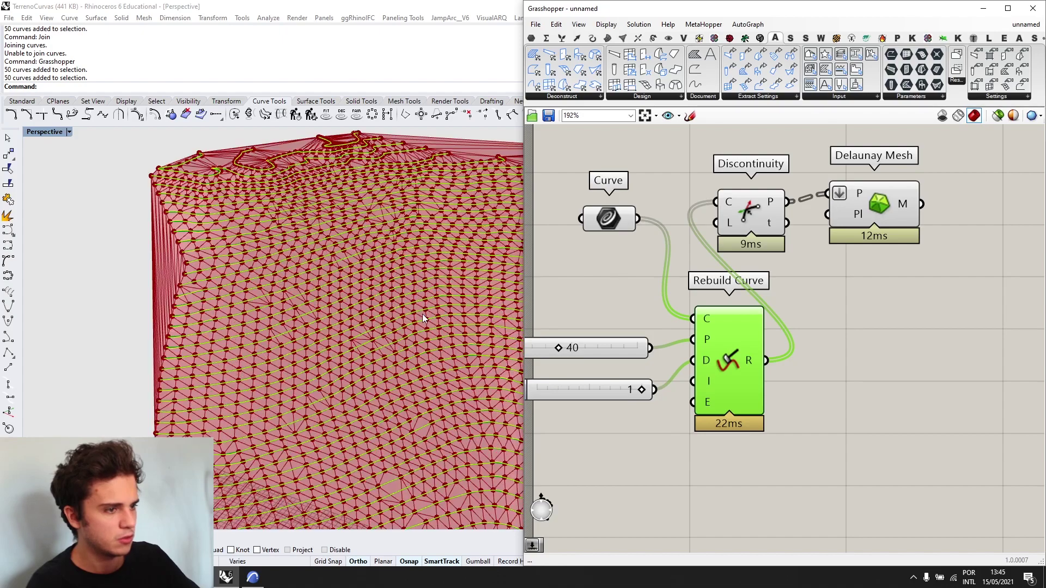
{"action": "right_click_drag", "start_coordinate": [423, 317], "coordinate": [341, 311]}
{"action": "scroll", "coordinate": [336, 310], "scroll_direction": "down", "scroll_amount": 6}
{"action": "scroll", "coordinate": [336, 311], "scroll_direction": "up", "scroll_amount": 3}
- Turn off the preview of the Curve, Rebuild Curve and Discontinuity components, leaving the Delaunay Mesh preview on the terrain
{"action": "right_click_drag", "start_coordinate": [886, 265], "coordinate": [775, 301]}
{"action": "left_click", "coordinate": [777, 238]}
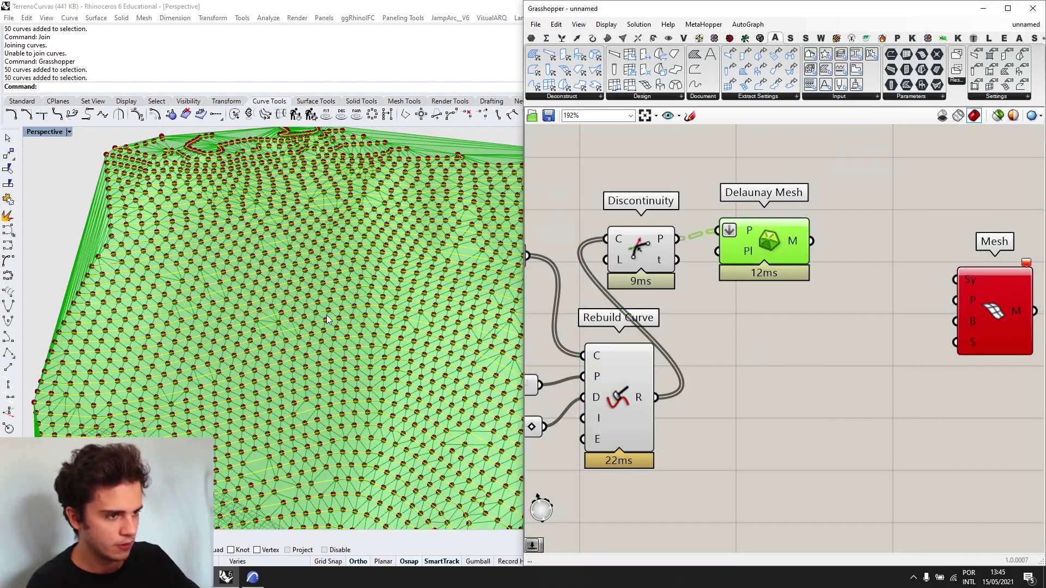
{"action": "scroll", "coordinate": [804, 261], "scroll_direction": "down", "scroll_amount": 3}
{"action": "left_click_drag", "start_coordinate": [711, 410], "coordinate": [552, 232]}
{"action": "middle_click", "coordinate": [552, 232]}
{"action": "left_click", "coordinate": [599, 182]}
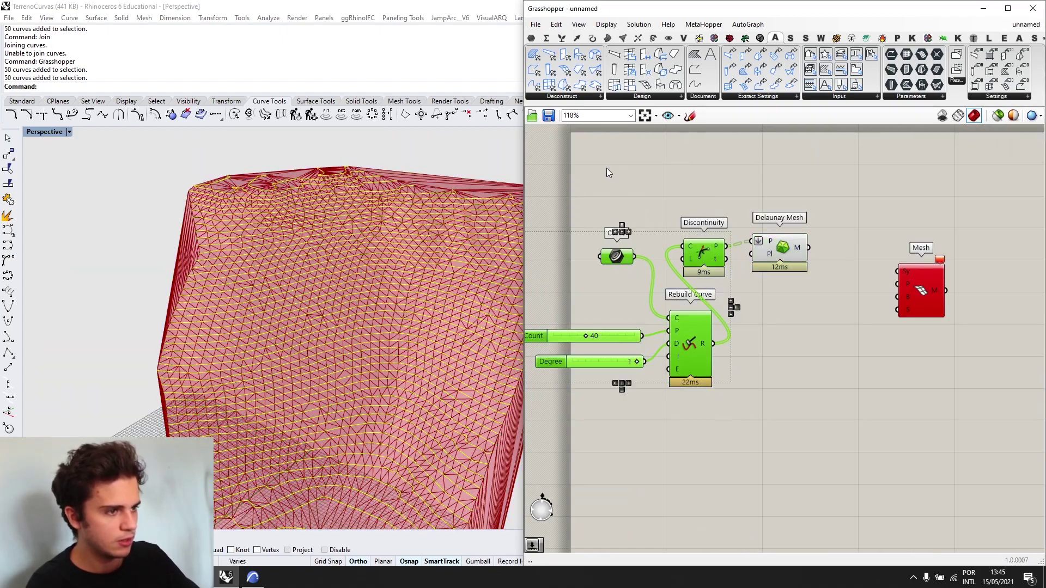
{"action": "scroll", "coordinate": [414, 240], "scroll_direction": "down", "scroll_amount": 5}
{"action": "right_click_drag", "start_coordinate": [333, 245], "coordinate": [365, 258]}
{"action": "scroll", "coordinate": [477, 306], "scroll_direction": "up", "scroll_amount": 4}
{"action": "scroll", "coordinate": [609, 311], "scroll_direction": "up", "scroll_amount": 2}
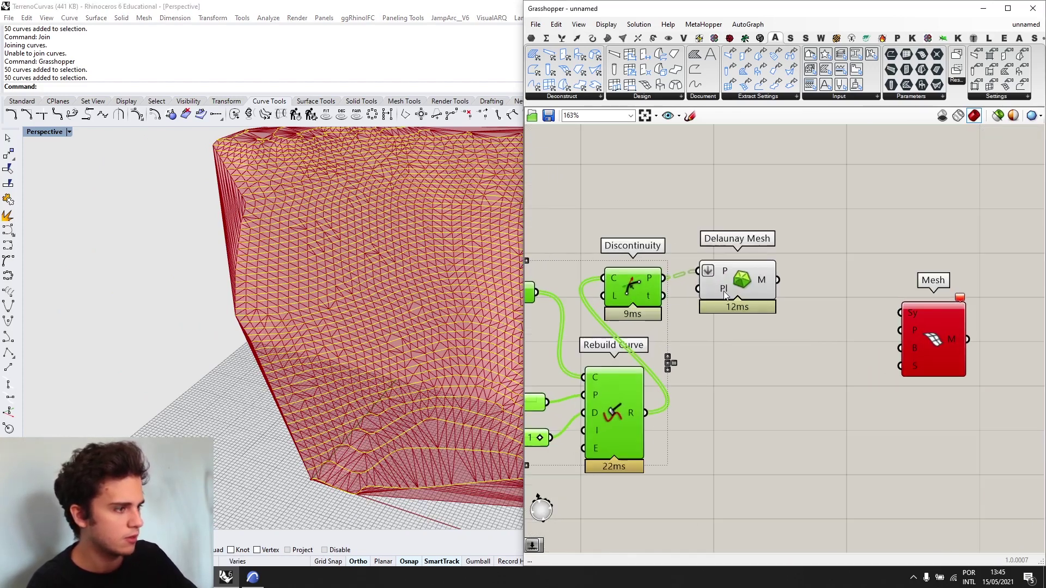
{"action": "right_click_drag", "start_coordinate": [756, 282], "coordinate": [710, 286]}
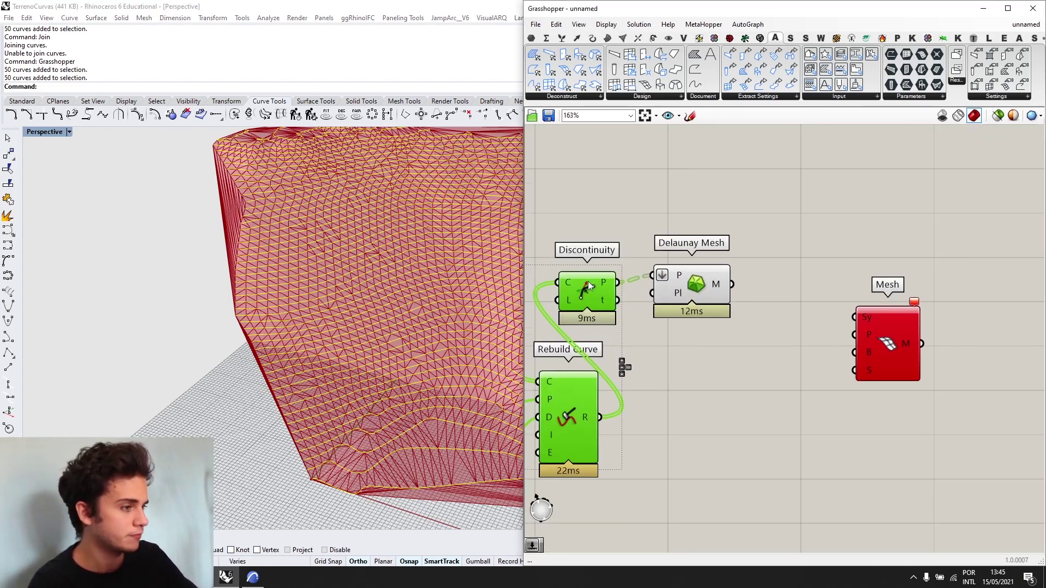
{"action": "double_click", "coordinate": [740, 233]}
{"action": "type", "text": "reme"}
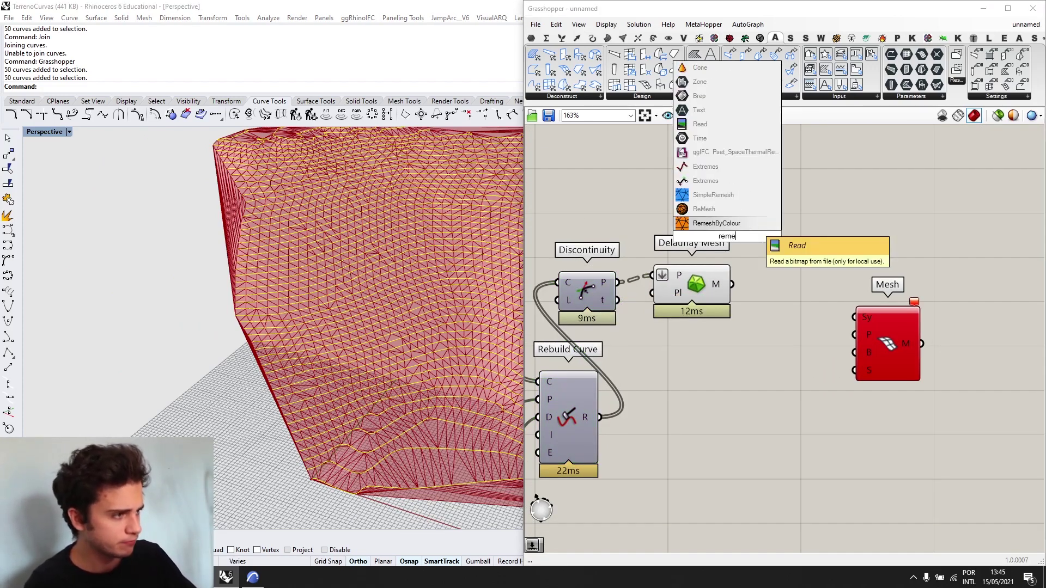
{"action": "left_click", "coordinate": [707, 209]}
{"action": "left_click_drag", "start_coordinate": [717, 211], "coordinate": [844, 224]}
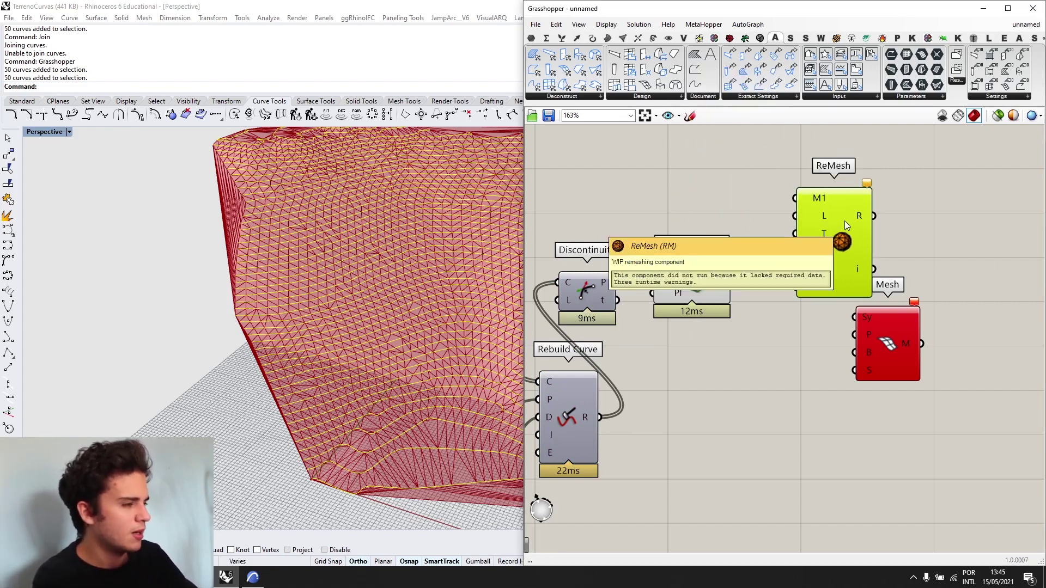
{"action": "key", "text": "Delete"}
- Arrange Discontinuity and Delaunay Mesh in line after Rebuild Curve, and move the ARCHICAD Mesh component farther right on the canvas
{"action": "scroll", "coordinate": [149, 253], "scroll_direction": "down", "scroll_amount": 3}
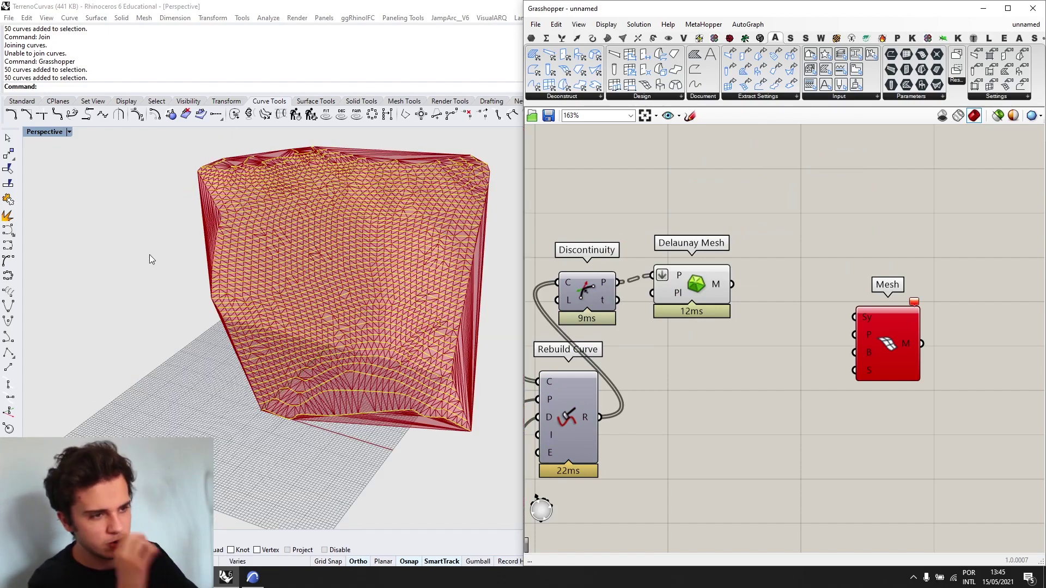
{"action": "right_click_drag", "start_coordinate": [149, 254], "coordinate": [189, 247]}
{"action": "scroll", "coordinate": [152, 254], "scroll_direction": "down", "scroll_amount": 5}
{"action": "scroll", "coordinate": [950, 359], "scroll_direction": "down", "scroll_amount": 2}
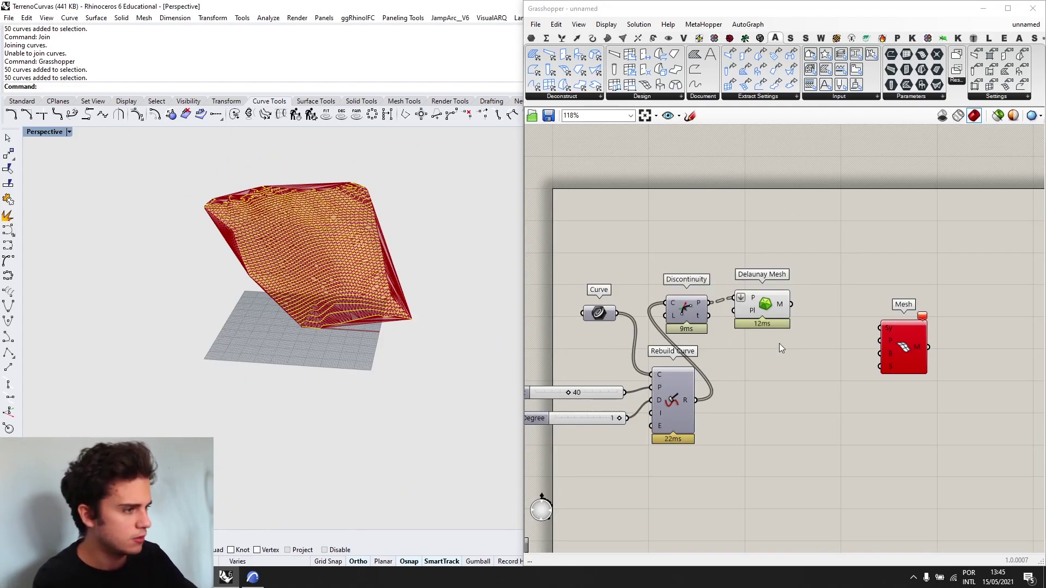
{"action": "scroll", "coordinate": [778, 347], "scroll_direction": "down", "scroll_amount": 2}
{"action": "scroll", "coordinate": [767, 390], "scroll_direction": "up", "scroll_amount": 2}
{"action": "left_click_drag", "start_coordinate": [809, 342], "coordinate": [757, 398]}
{"action": "right_click_drag", "start_coordinate": [843, 376], "coordinate": [817, 376]}
{"action": "left_click_drag", "start_coordinate": [900, 347], "coordinate": [1027, 359]}
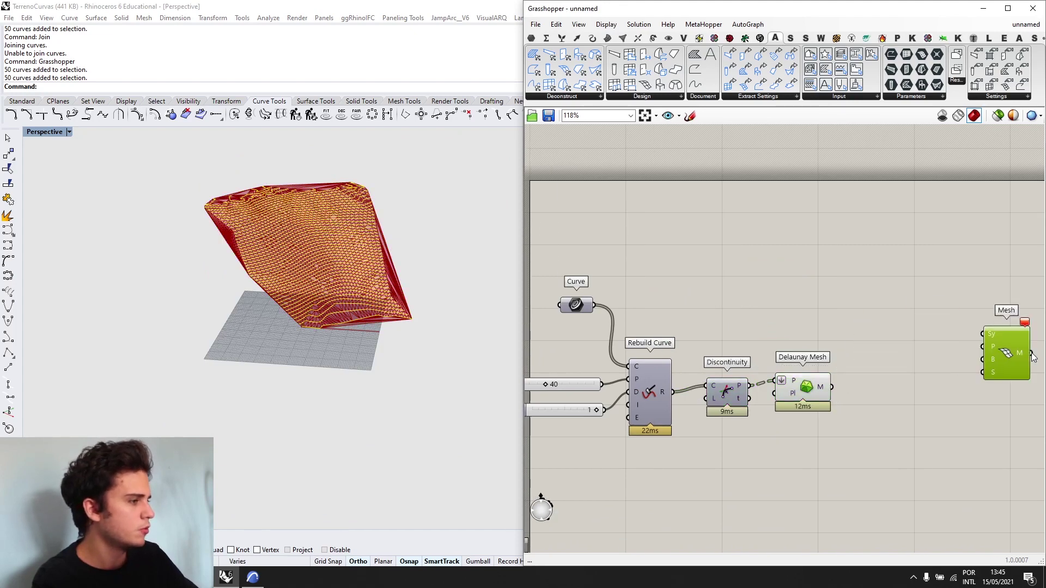
{"action": "right_click_drag", "start_coordinate": [1027, 359], "coordinate": [896, 361]}
{"action": "scroll", "coordinate": [896, 361], "scroll_direction": "down", "scroll_amount": 2}
{"action": "scroll", "coordinate": [908, 311], "scroll_direction": "up", "scroll_amount": 1}
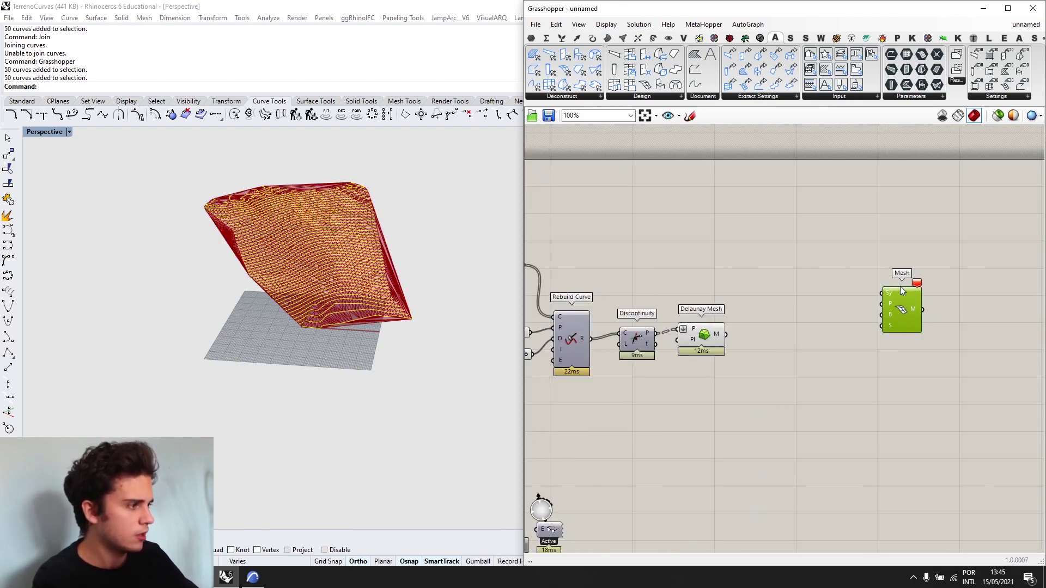
- Switch to ARCHICAD, start the Grasshopper connection, and return to Rhino and Grasshopper
{"action": "left_click", "coordinate": [253, 577]}
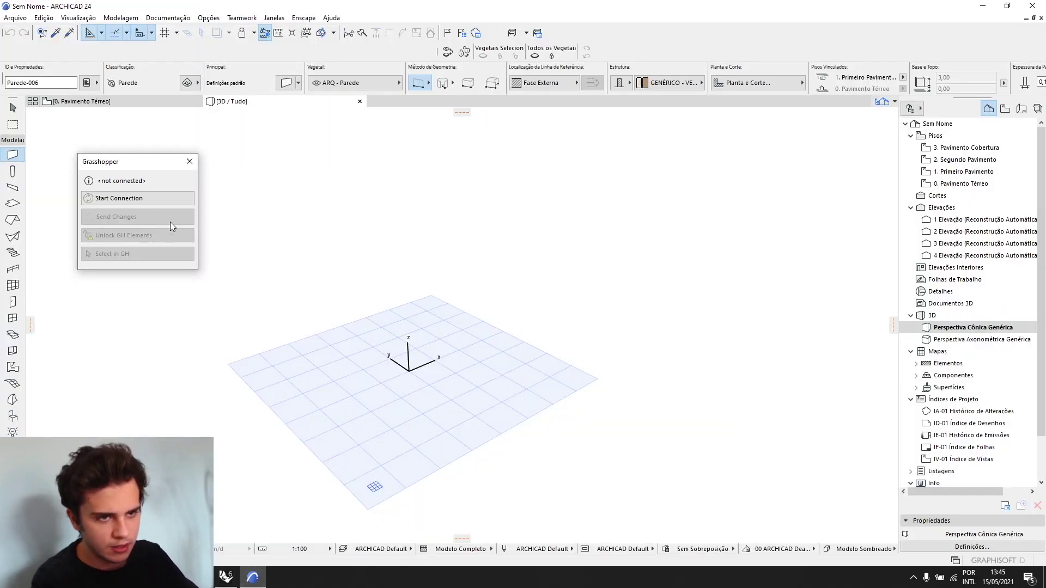
{"action": "left_click", "coordinate": [158, 200]}
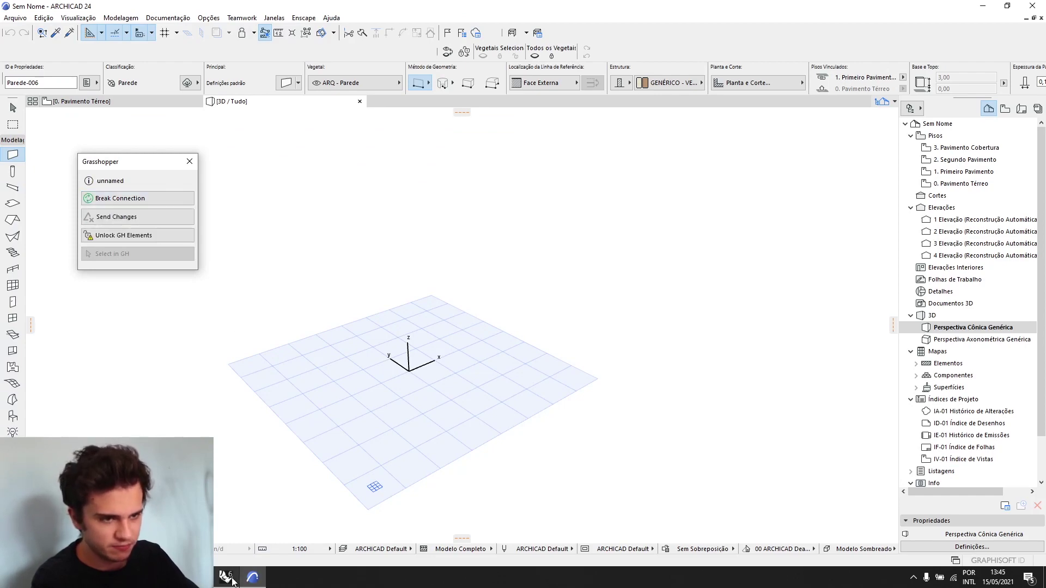
{"action": "left_click", "coordinate": [226, 576]}
- Add a Boolean Toggle set to False and connect it to the Sy input of the ARCHICAD Mesh component
{"action": "left_click_drag", "start_coordinate": [905, 298], "coordinate": [869, 303]}
{"action": "right_click_drag", "start_coordinate": [661, 347], "coordinate": [691, 341]}
{"action": "double_click", "coordinate": [705, 260]}
{"action": "type", "text": "bool"}
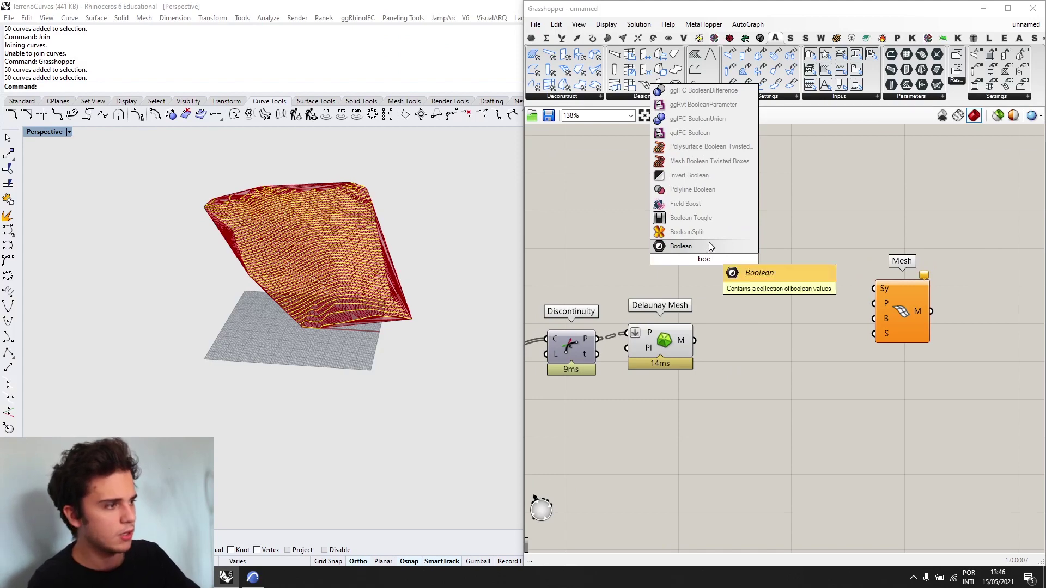
{"action": "left_click", "coordinate": [719, 220]}
{"action": "left_click_drag", "start_coordinate": [746, 259], "coordinate": [875, 288]}
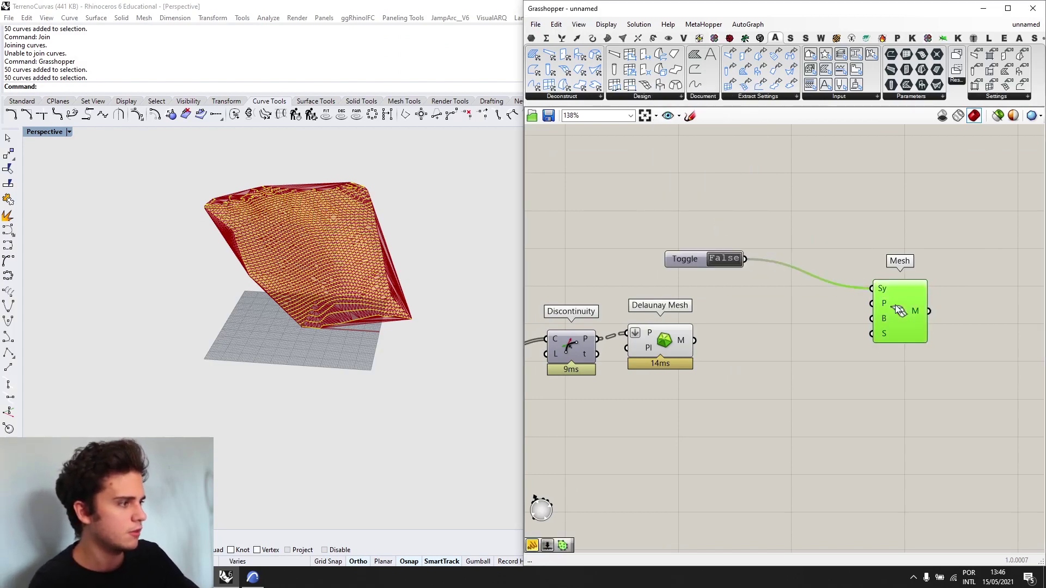
- Check what the Mesh component's P input requires, and compare the Delaunay Mesh and Discontinuity previews on the terrain
{"action": "scroll", "coordinate": [751, 347], "scroll_direction": "up", "scroll_amount": 3}
{"action": "left_click", "coordinate": [632, 334]}
{"action": "mouse_move", "coordinate": [891, 274]}
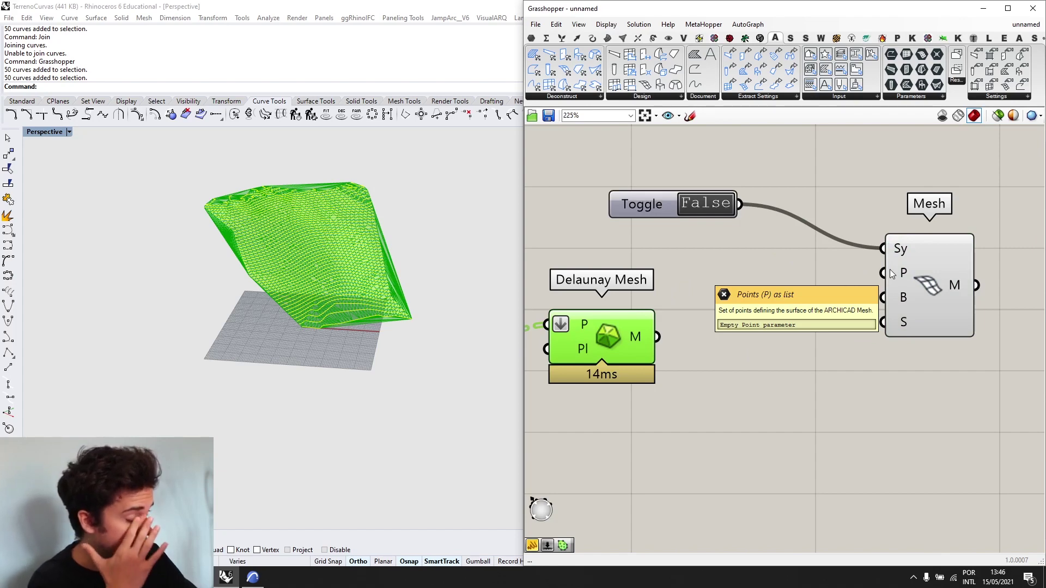
{"action": "scroll", "coordinate": [825, 305], "scroll_direction": "down", "scroll_amount": 1}
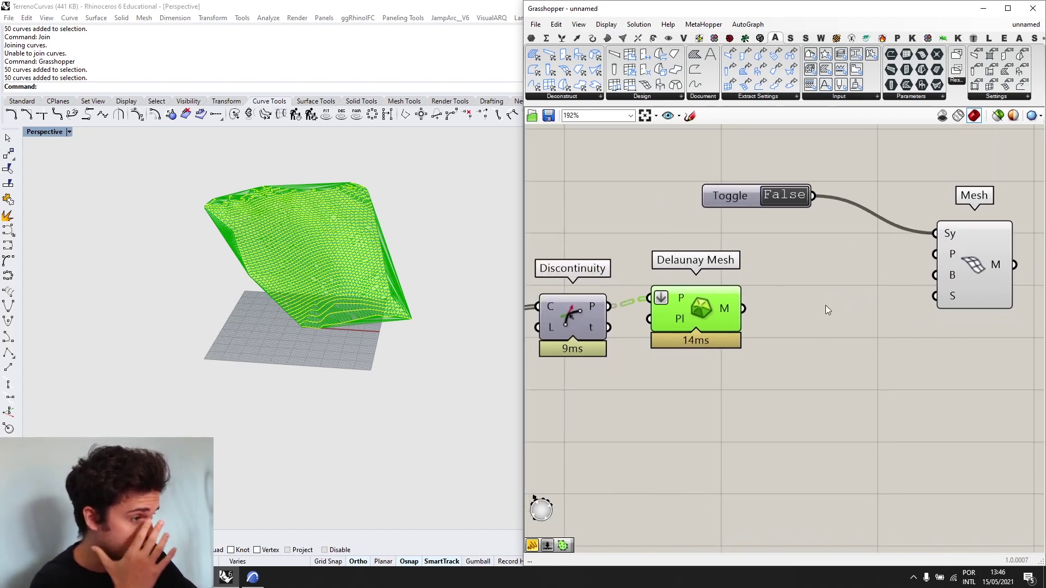
{"action": "left_click", "coordinate": [572, 319]}
{"action": "scroll", "coordinate": [235, 195], "scroll_direction": "up", "scroll_amount": 4}
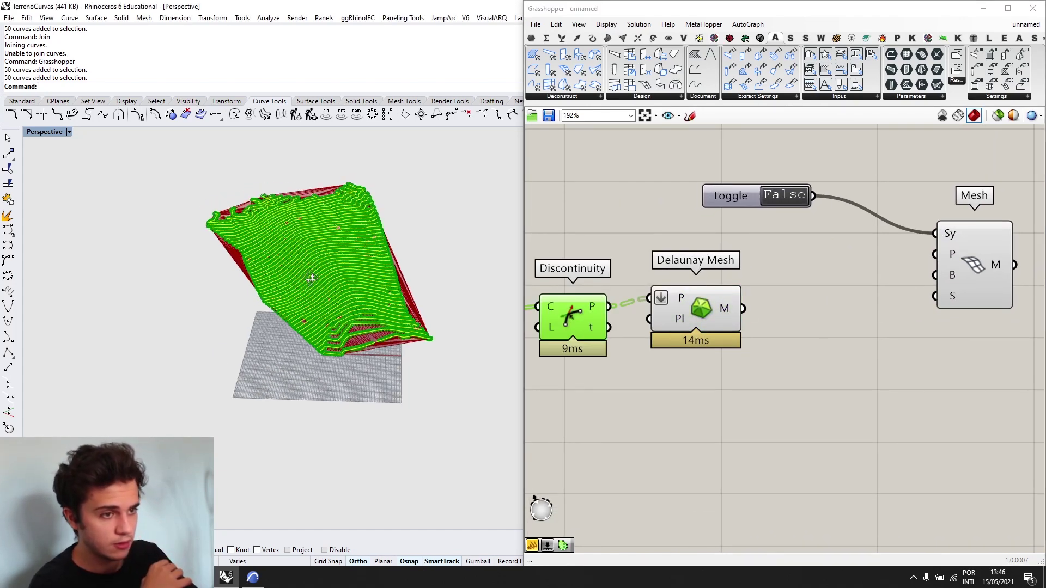
{"action": "scroll", "coordinate": [235, 195], "scroll_direction": "up", "scroll_amount": 2}
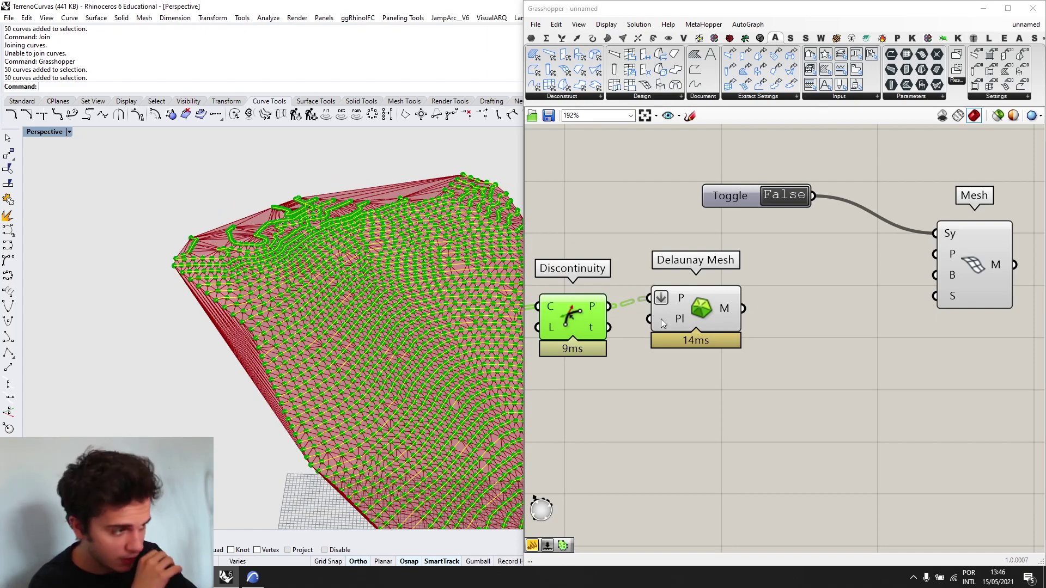
- Delete the Delaunay Mesh component
{"action": "scroll", "coordinate": [720, 301], "scroll_direction": "down", "scroll_amount": 2}
{"action": "left_click", "coordinate": [708, 314]}
{"action": "key", "text": "Delete"}
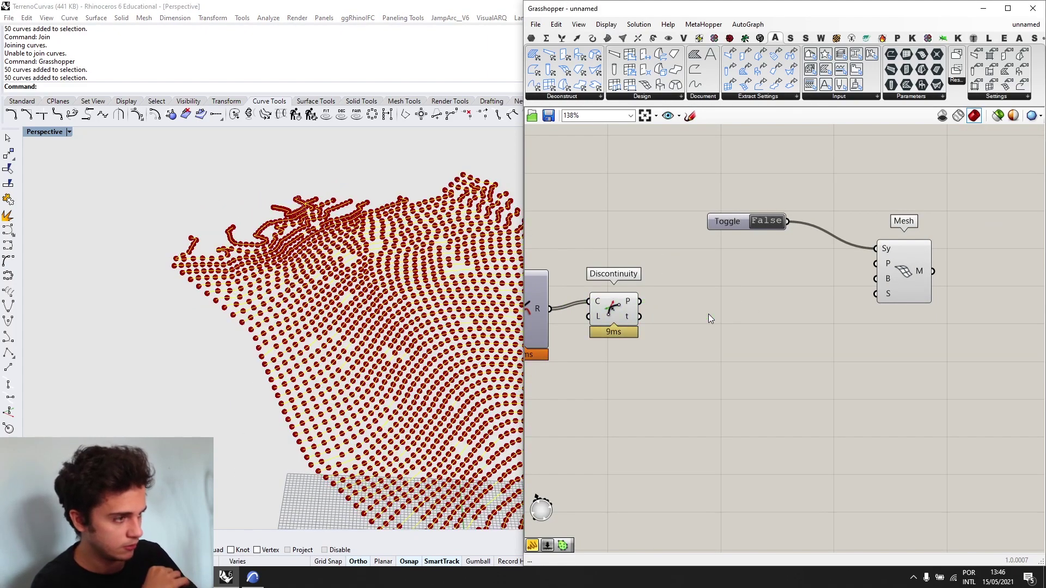
- Connect Discontinuity's P output to the P input of the ARCHICAD Mesh component and flatten that input
{"action": "left_click", "coordinate": [630, 306]}
{"action": "scroll", "coordinate": [632, 305], "scroll_direction": "up", "scroll_amount": 1}
{"action": "left_click_drag", "start_coordinate": [655, 301], "coordinate": [980, 278]}
{"action": "scroll", "coordinate": [978, 276], "scroll_direction": "up", "scroll_amount": 3}
{"action": "left_click_drag", "start_coordinate": [904, 243], "coordinate": [907, 256]}
{"action": "scroll", "coordinate": [822, 263], "scroll_direction": "down", "scroll_amount": 3}
{"action": "right_click_drag", "start_coordinate": [814, 264], "coordinate": [893, 243]}
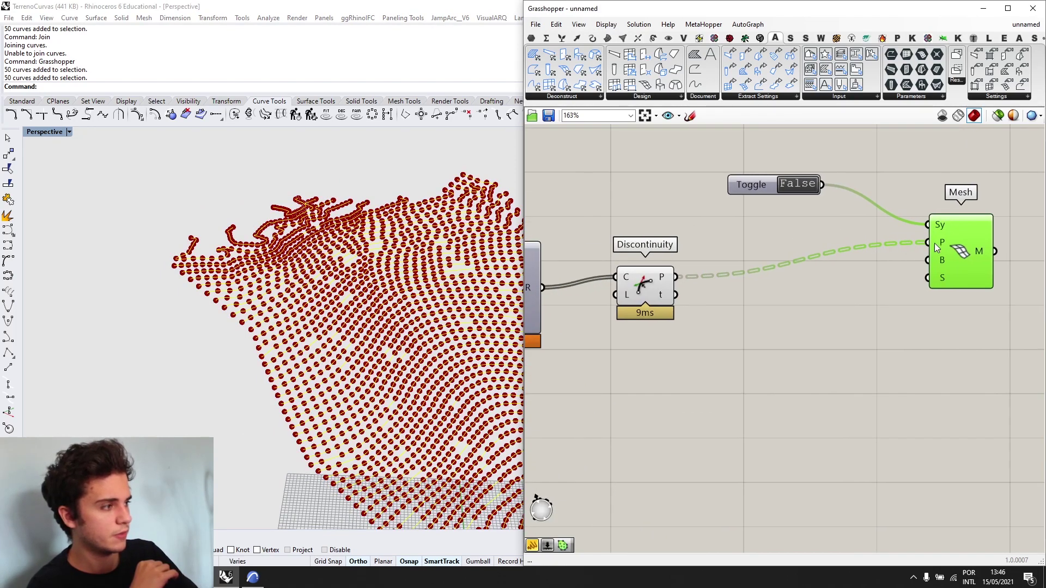
{"action": "right_click", "coordinate": [935, 243]}
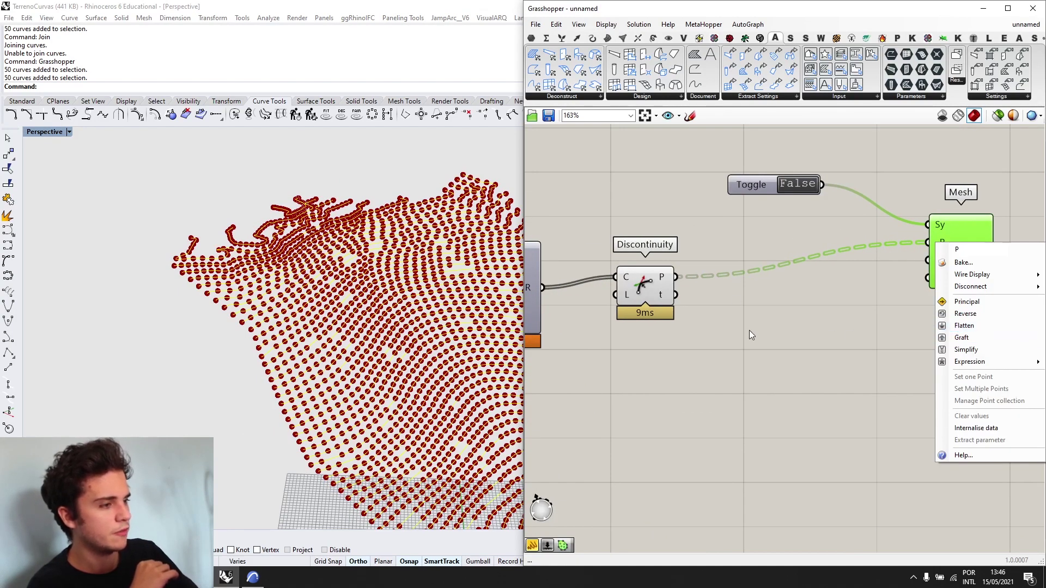
{"action": "left_click", "coordinate": [964, 325]}
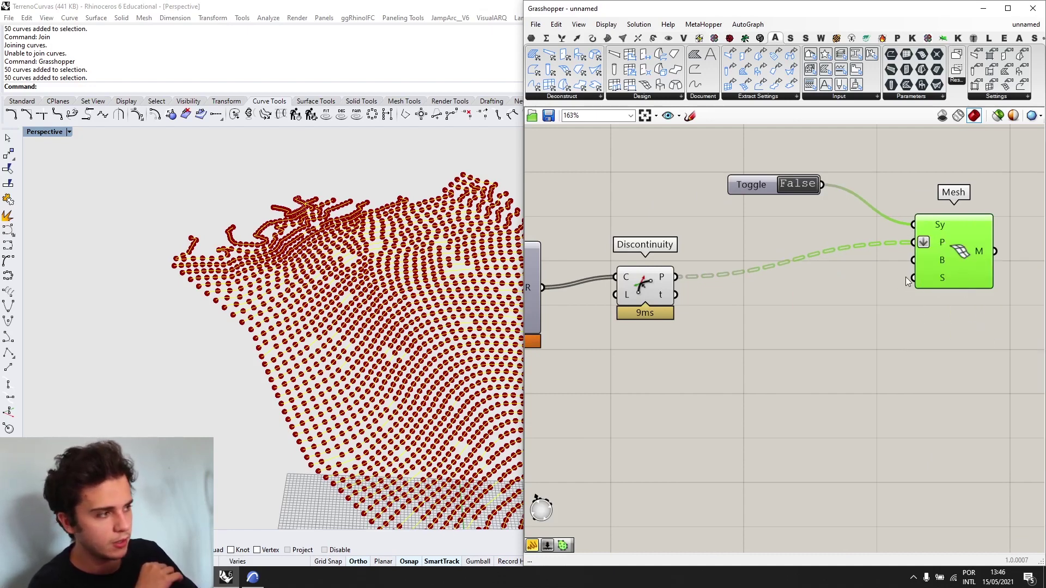
- Move the Mesh component slightly higher on the canvas and set its Boolean Toggle to True to generate the terrain
{"action": "right_click_drag", "start_coordinate": [906, 227], "coordinate": [748, 238]}
{"action": "scroll", "coordinate": [769, 269], "scroll_direction": "up", "scroll_amount": 2}
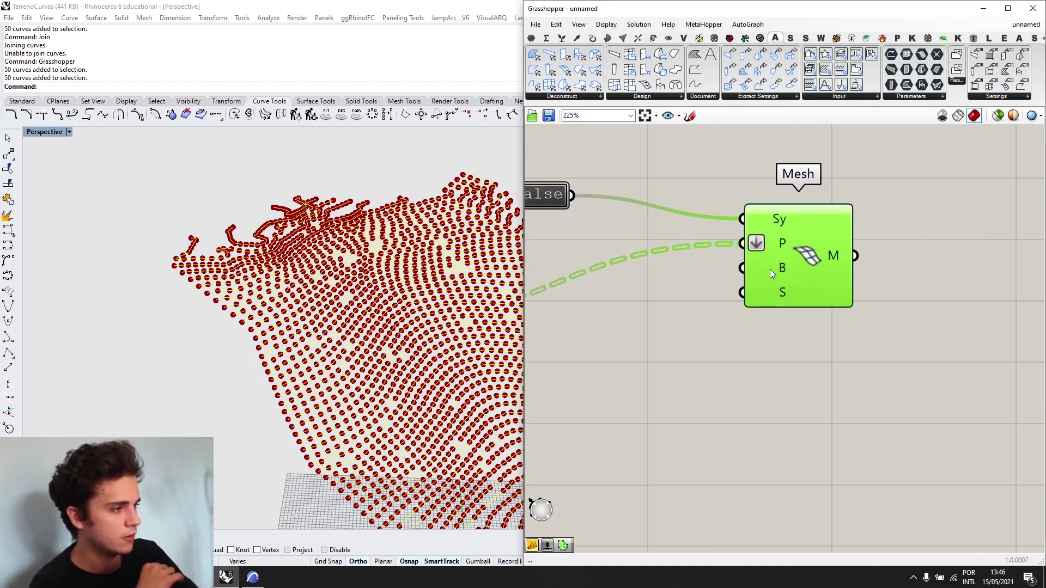
{"action": "left_click_drag", "start_coordinate": [781, 273], "coordinate": [808, 246]}
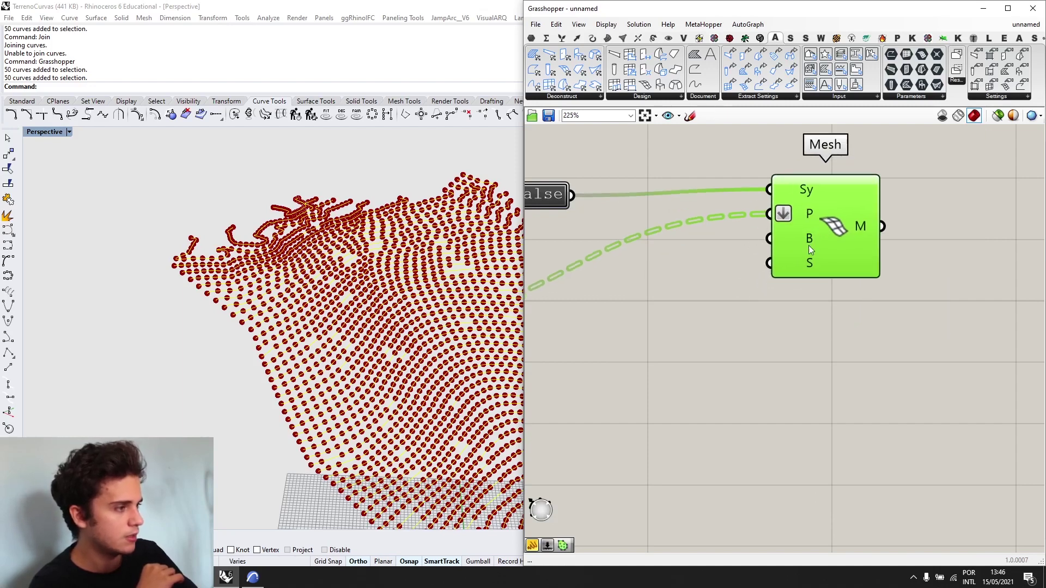
{"action": "scroll", "coordinate": [808, 245], "scroll_direction": "down", "scroll_amount": 4}
{"action": "double_click", "coordinate": [786, 175]}
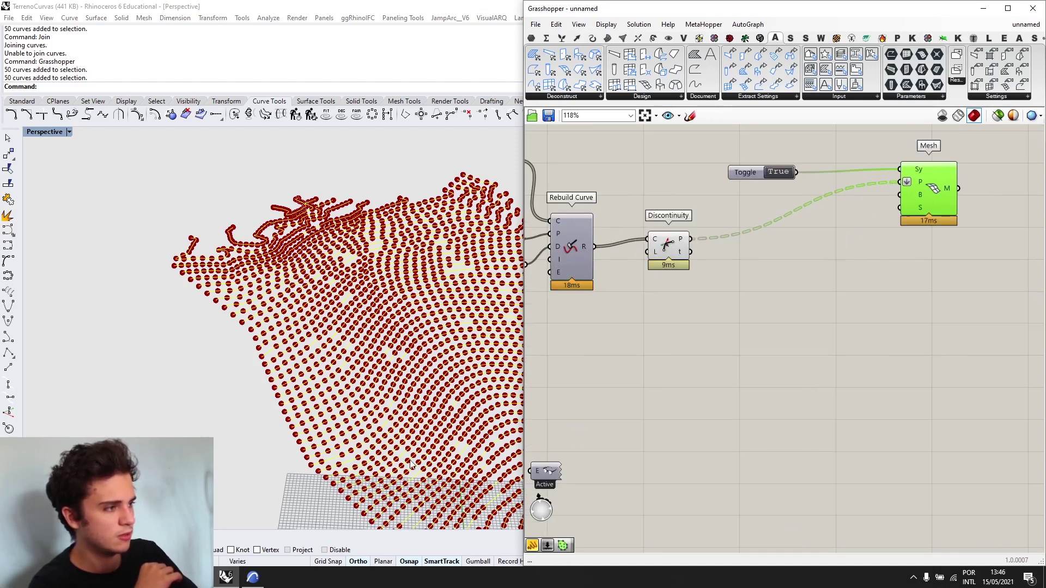
- Switch to ARCHICAD and examine the generated terrain mesh from several sides, including its points while selected
{"action": "left_click", "coordinate": [252, 577]}
{"action": "scroll", "coordinate": [521, 439], "scroll_direction": "down", "scroll_amount": 5}
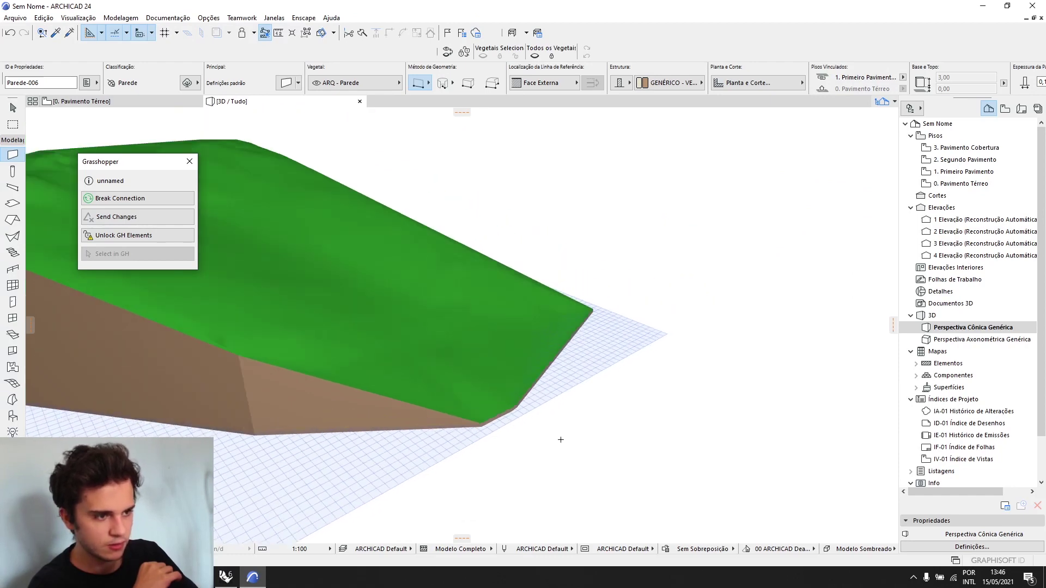
{"action": "scroll", "coordinate": [560, 440], "scroll_direction": "down", "scroll_amount": 3}
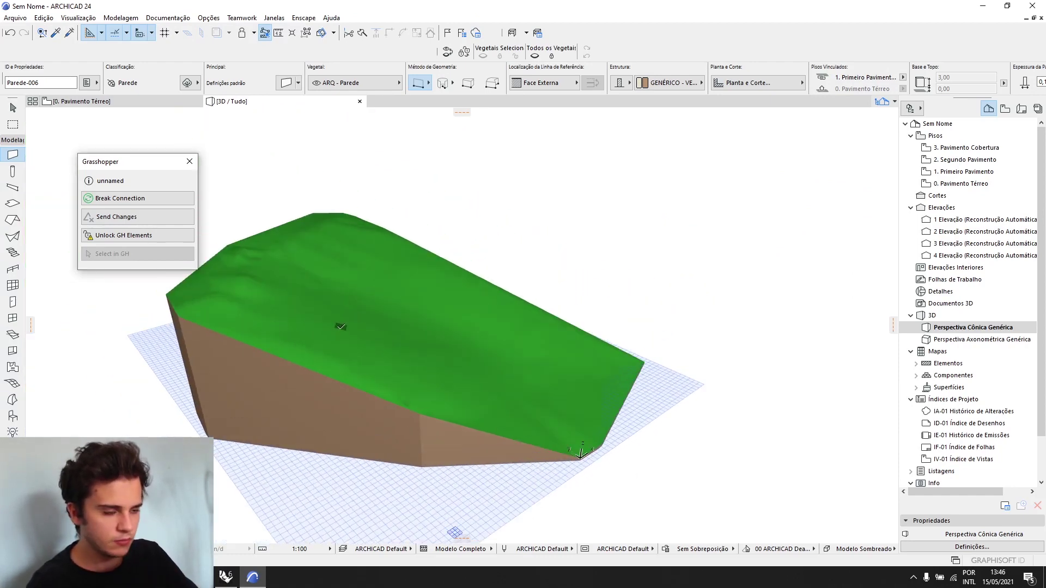
{"action": "key", "text": "Escape"}
{"action": "mouse_move", "coordinate": [521, 277]}
{"action": "middle_mouse_down", "text": "shift"}
{"action": "mouse_move", "coordinate": [390, 299]}
{"action": "mouse_move", "coordinate": [469, 269]}
{"action": "mouse_move", "coordinate": [511, 285]}
{"action": "middle_mouse_up", "text": "shift"}
{"action": "left_click", "coordinate": [576, 294]}
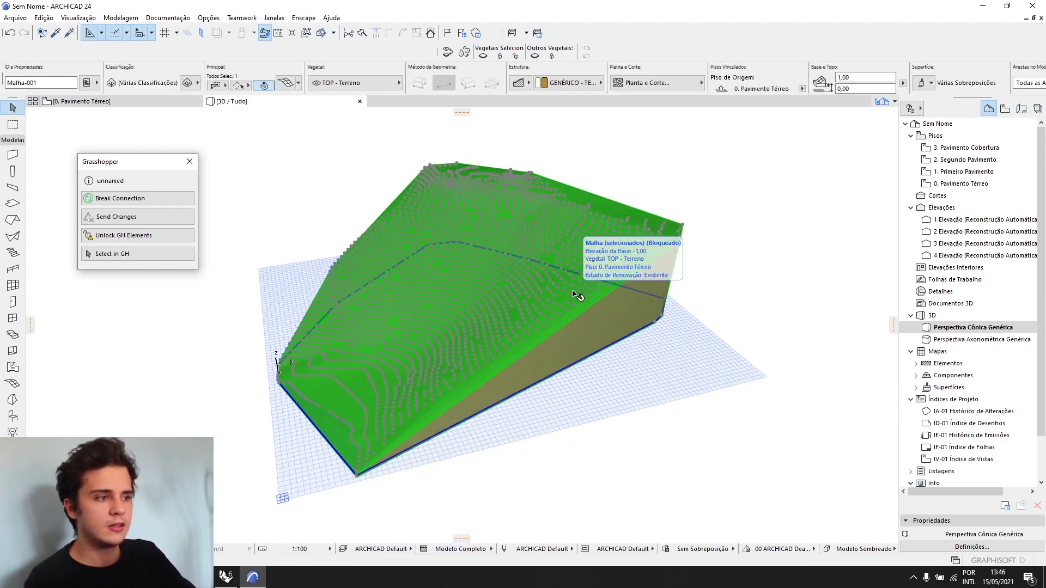
{"action": "left_click", "coordinate": [581, 376]}
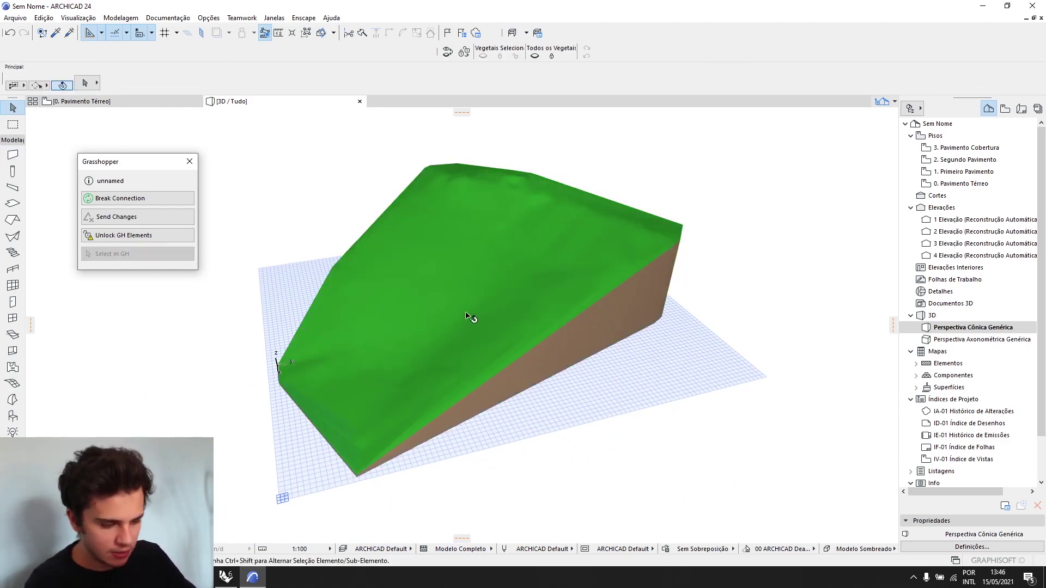
{"action": "middle_click_drag", "start_coordinate": [467, 316], "coordinate": [436, 327], "text": "shift"}
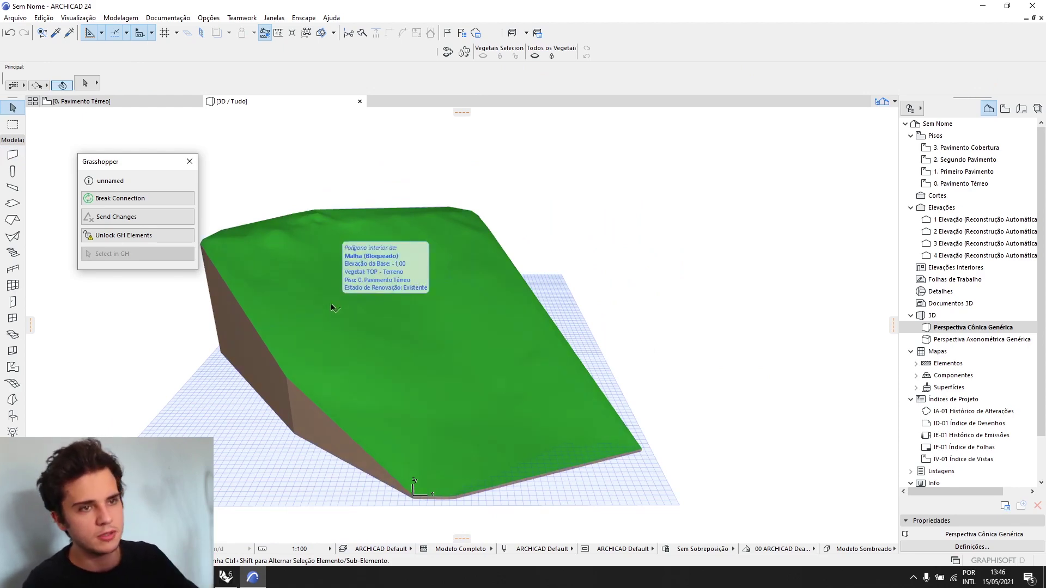
{"action": "middle_click_drag", "start_coordinate": [480, 326], "coordinate": [523, 339], "text": "shift"}
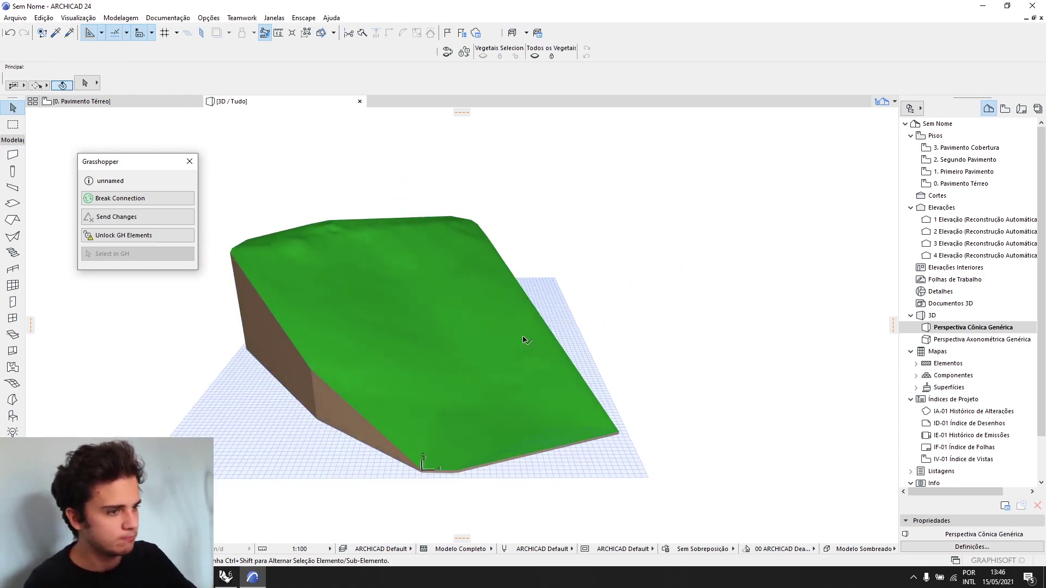
- Switch back to Rhino and Grasshopper, examine the terrain mesh preview, and deselect the Mesh component to review the whole definition
{"action": "left_click", "coordinate": [227, 578]}
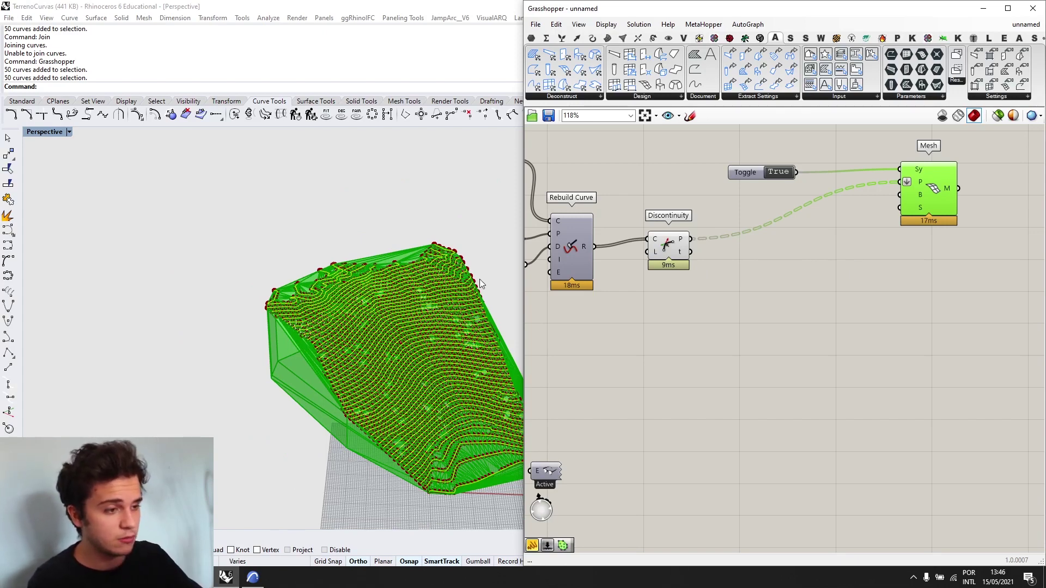
{"action": "scroll", "coordinate": [289, 303], "scroll_direction": "down", "scroll_amount": 3}
{"action": "left_click", "coordinate": [399, 252]}
{"action": "scroll", "coordinate": [429, 324], "scroll_direction": "up", "scroll_amount": 5}
{"action": "scroll", "coordinate": [442, 321], "scroll_direction": "down", "scroll_amount": 5}
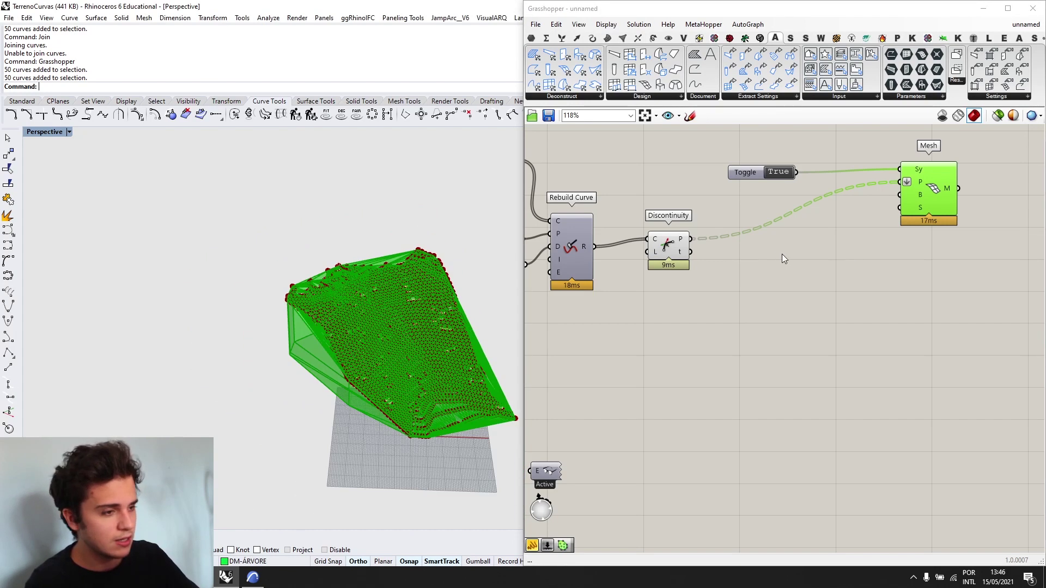
{"action": "left_click", "coordinate": [867, 237]}
{"action": "scroll", "coordinate": [867, 237], "scroll_direction": "down", "scroll_amount": 2}
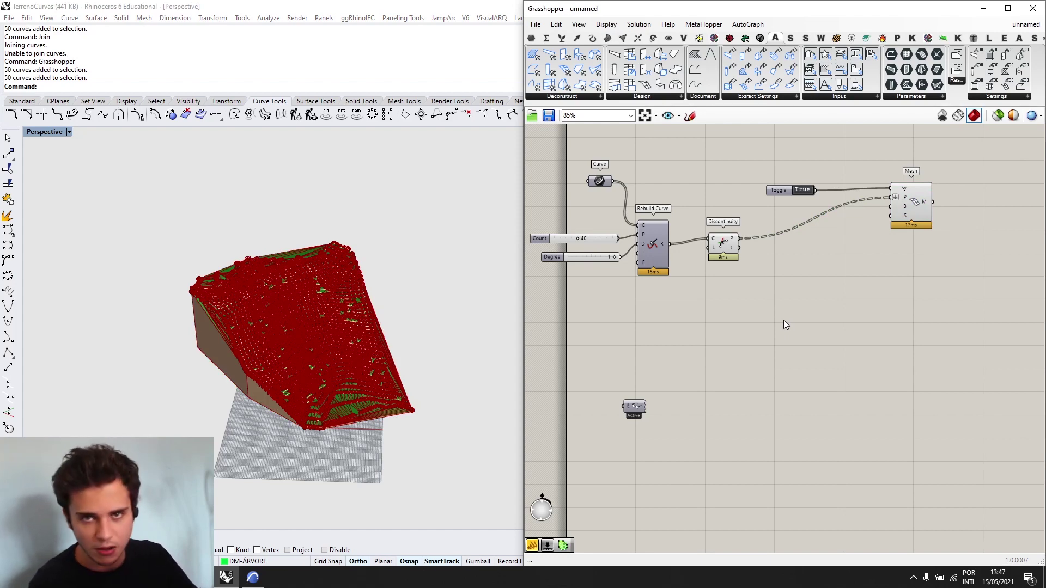